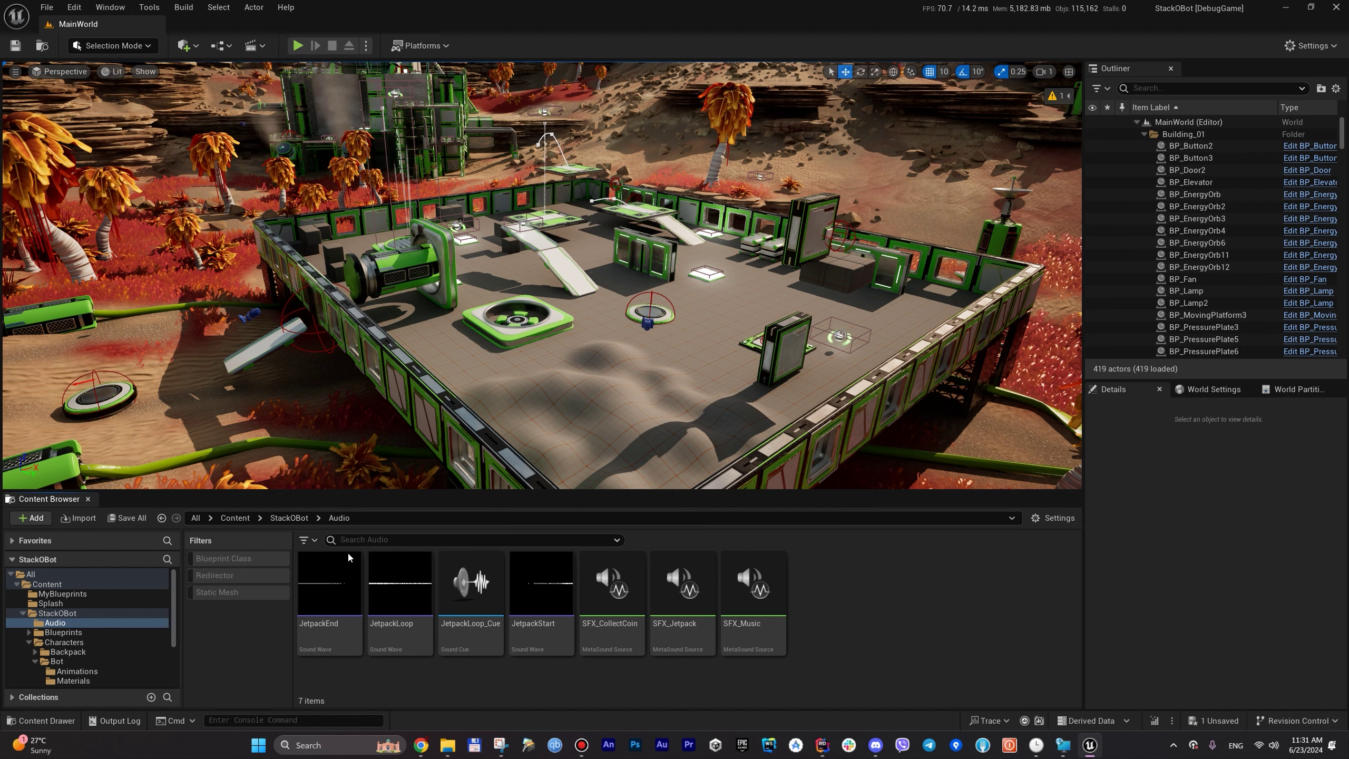
Step: Bring up the context menu for the JetpackEnd sound wave in the StackOBot Audio folder
right_click(332, 584)
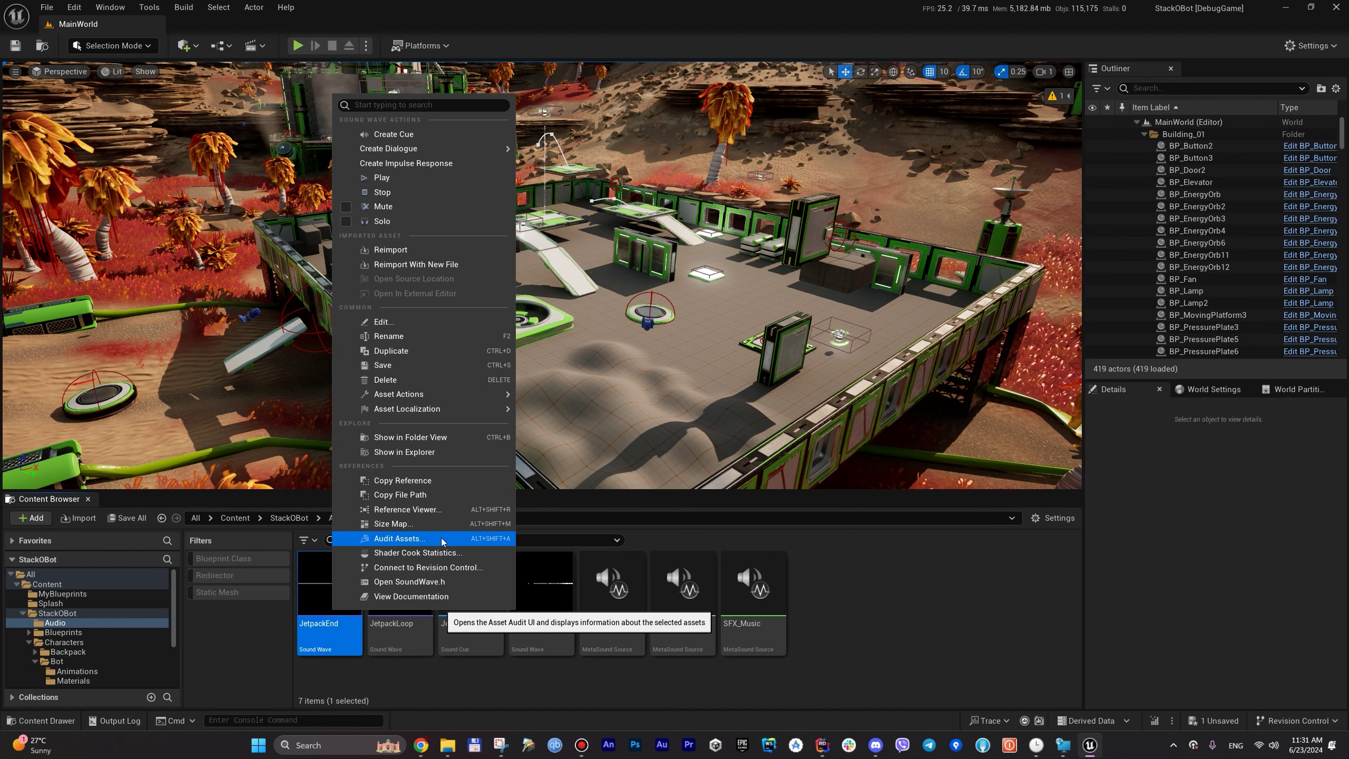
Step: Show JetpackEnd in Explorer, then browse the StackOBot Environment folder and its Materials subfolder
click(441, 451)
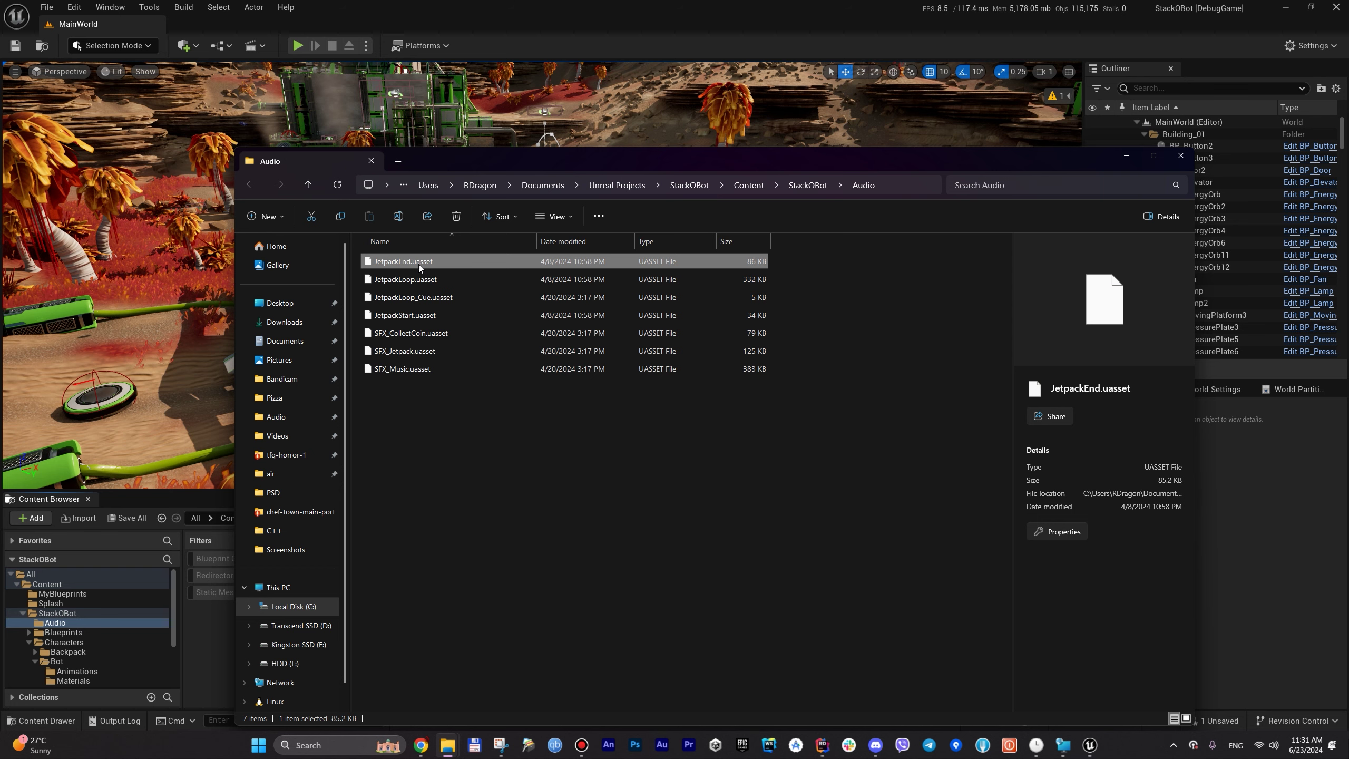
click(801, 187)
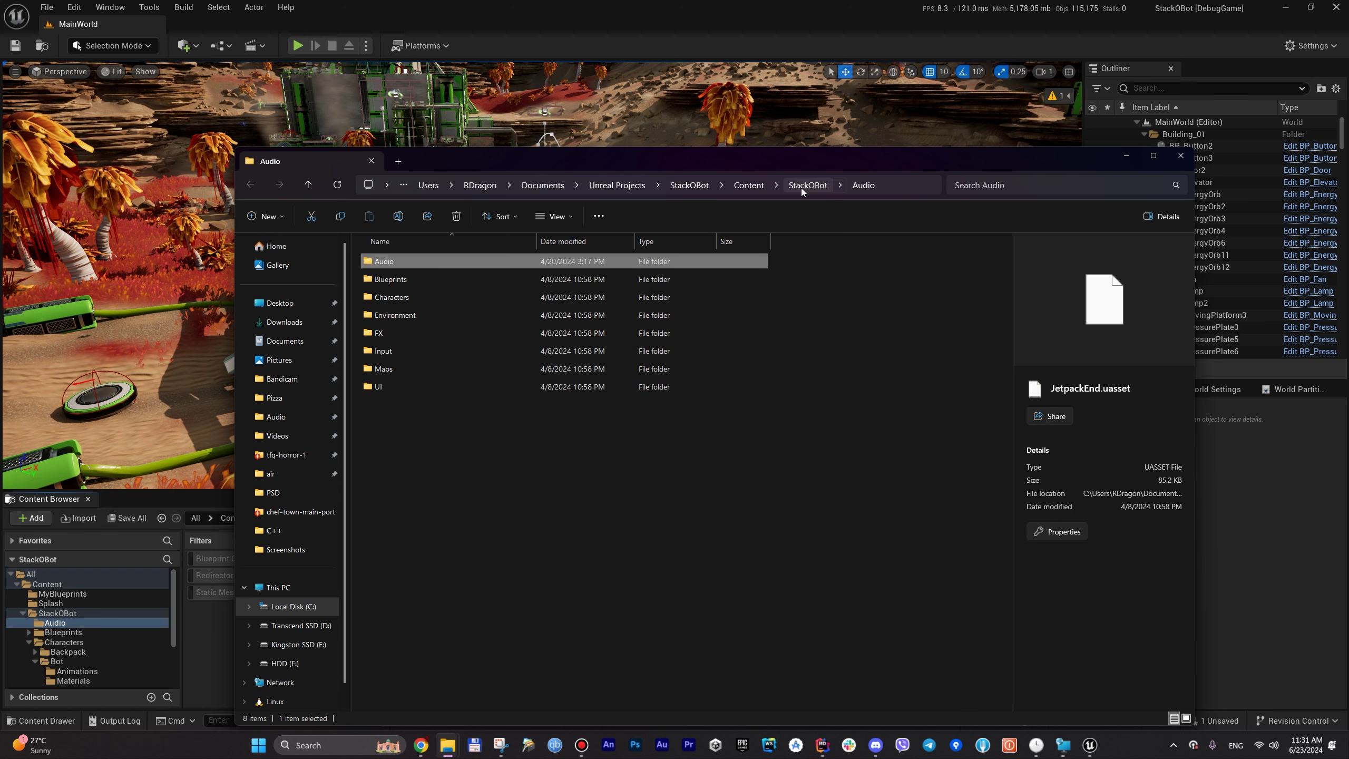
double_click(432, 314)
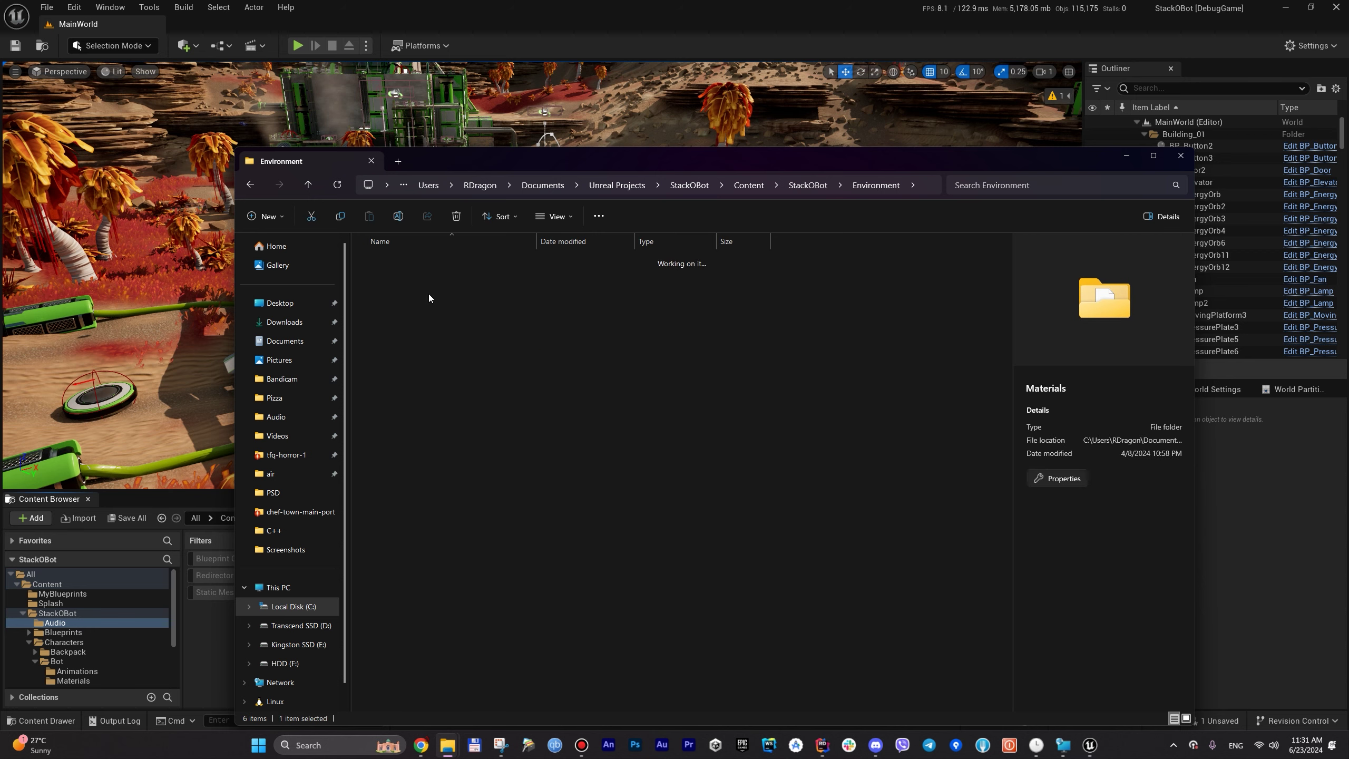
double_click(429, 296)
key(alt+Left)
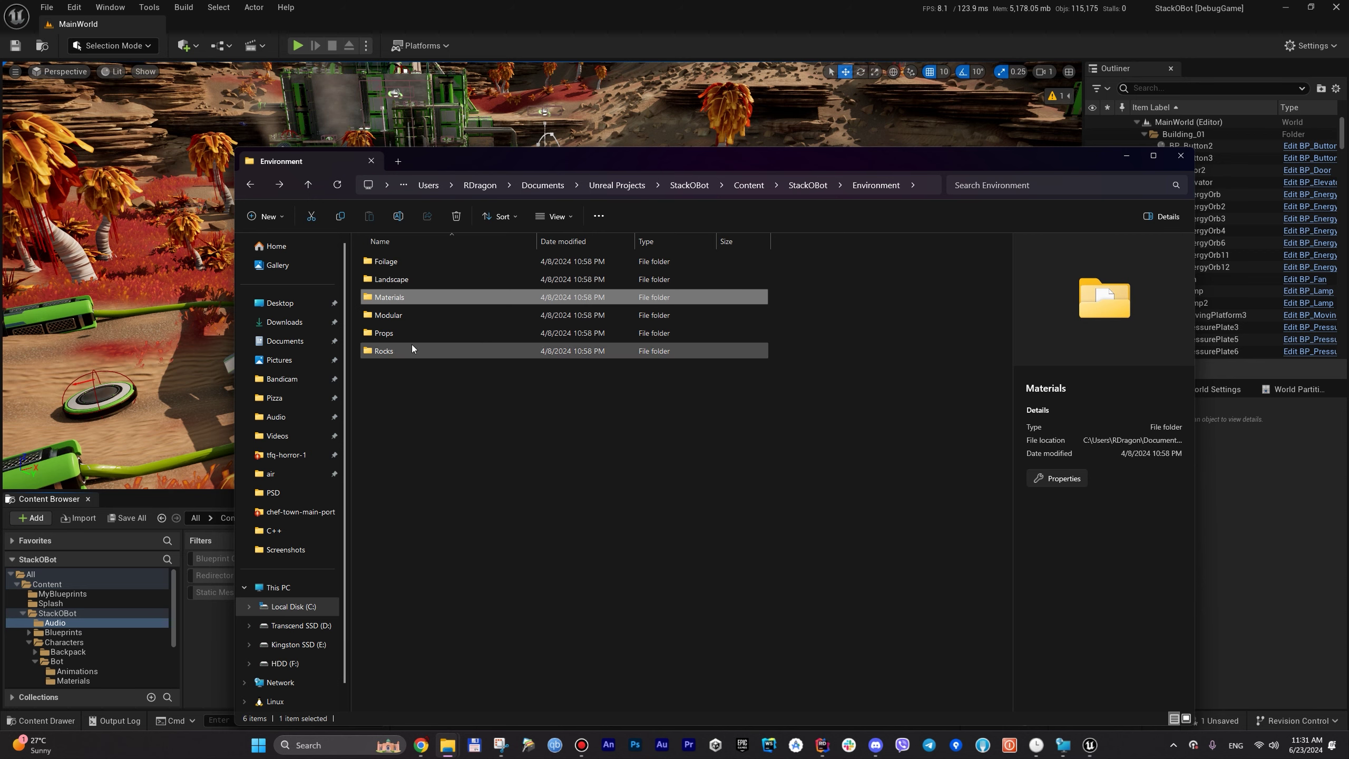
key(alt+Left)
Step: Browse Characters > Bot's Textures, Mesh and Animations folders, then minimize Explorer
double_click(424, 296)
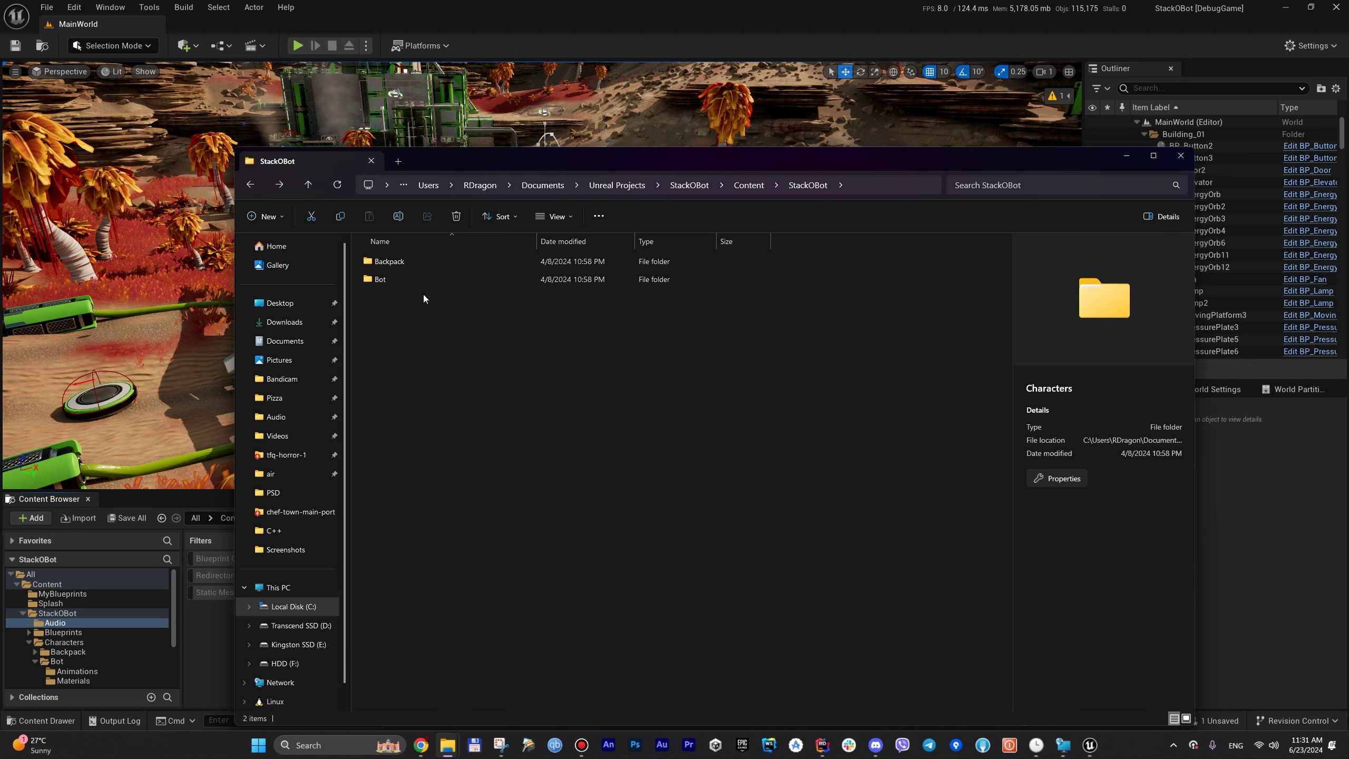
double_click(412, 279)
double_click(407, 333)
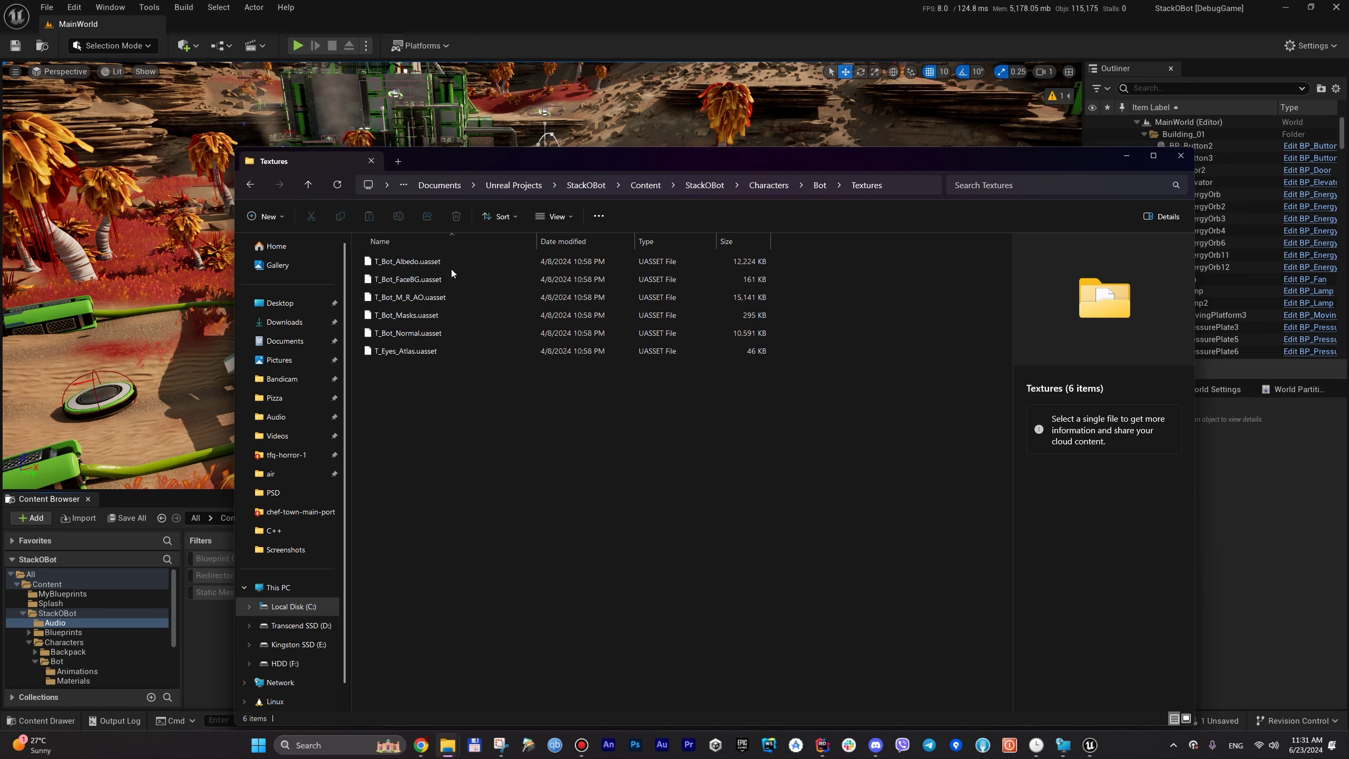
key(alt+Left)
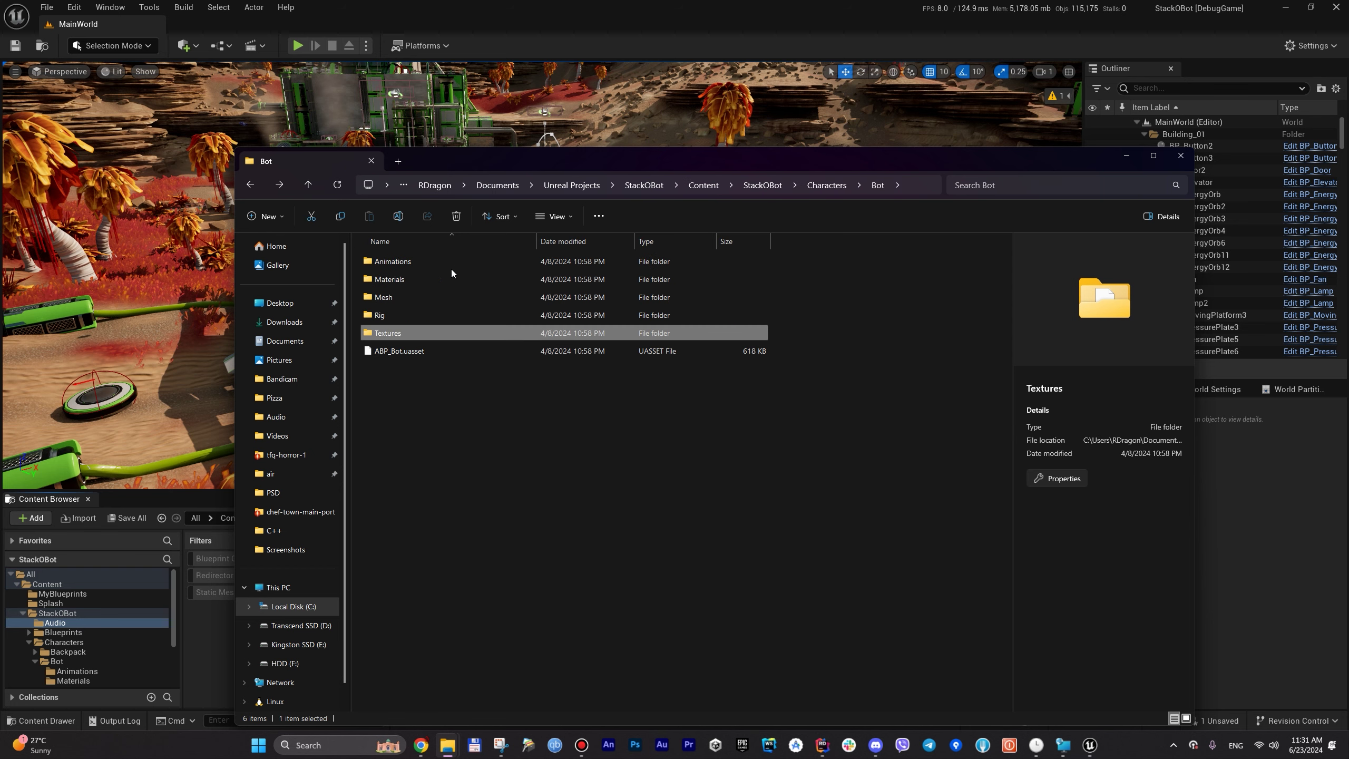
double_click(442, 296)
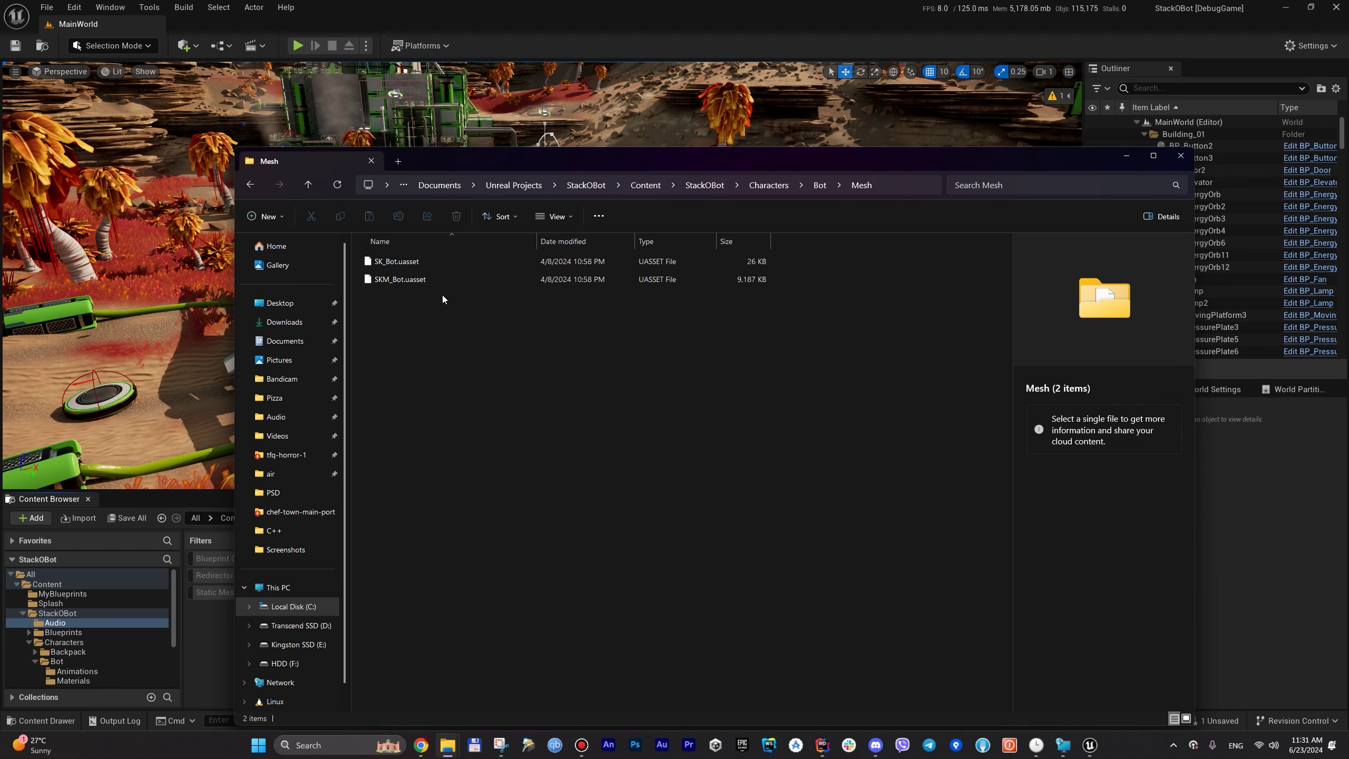
key(alt+Left)
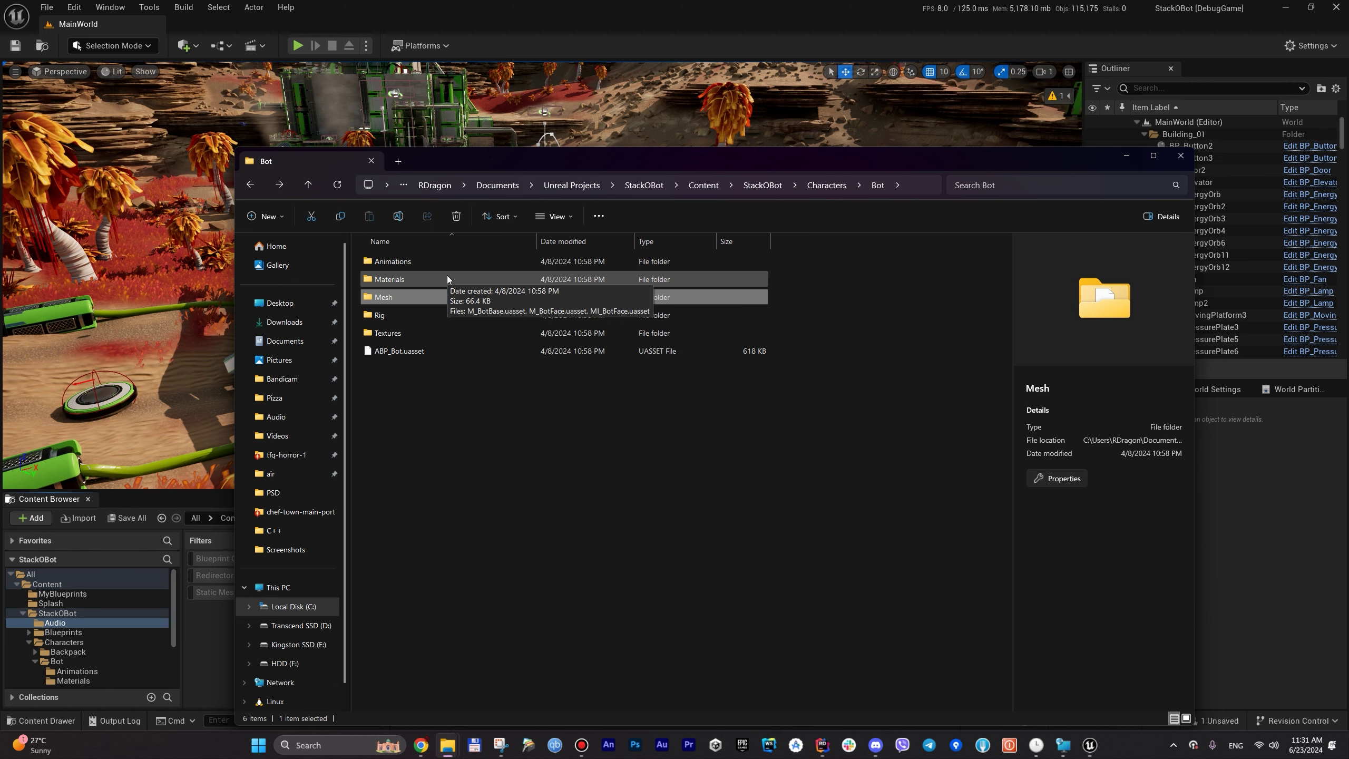
double_click(447, 261)
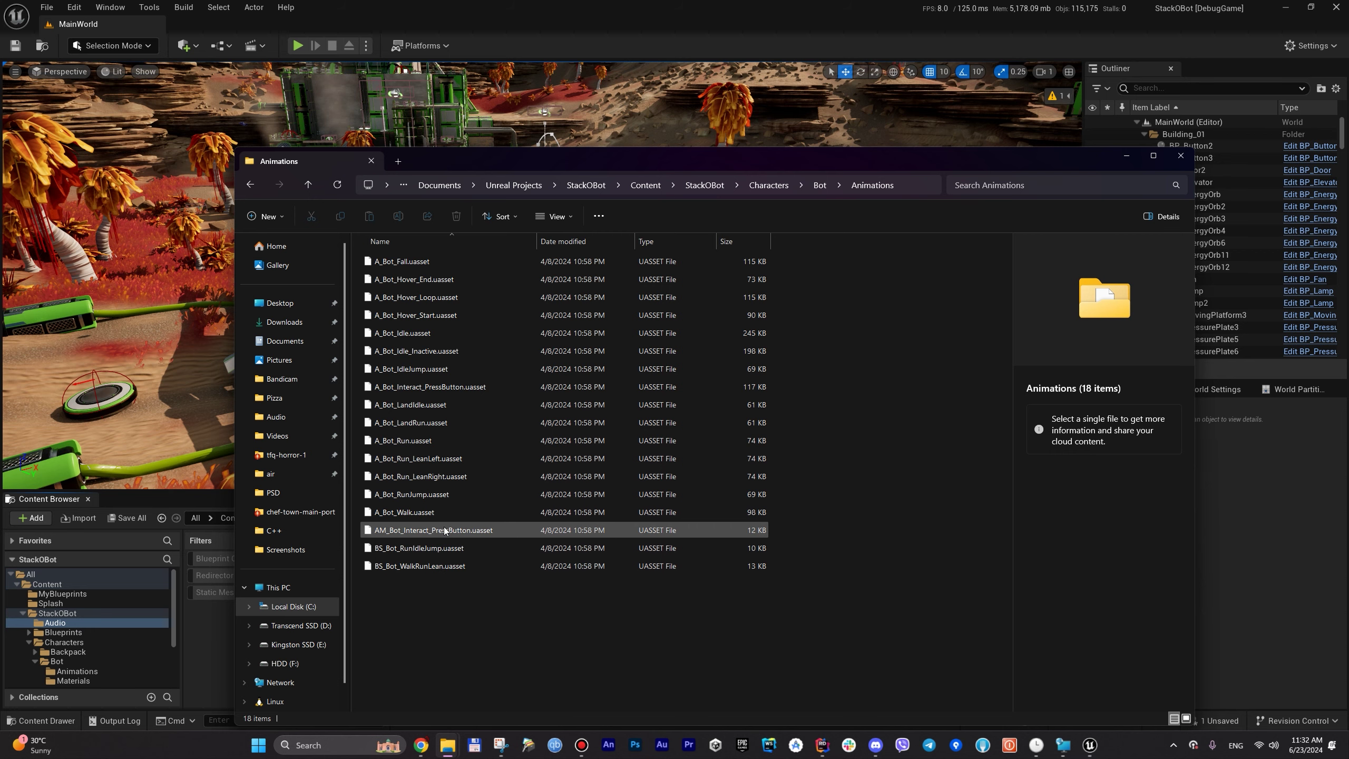
click(1123, 159)
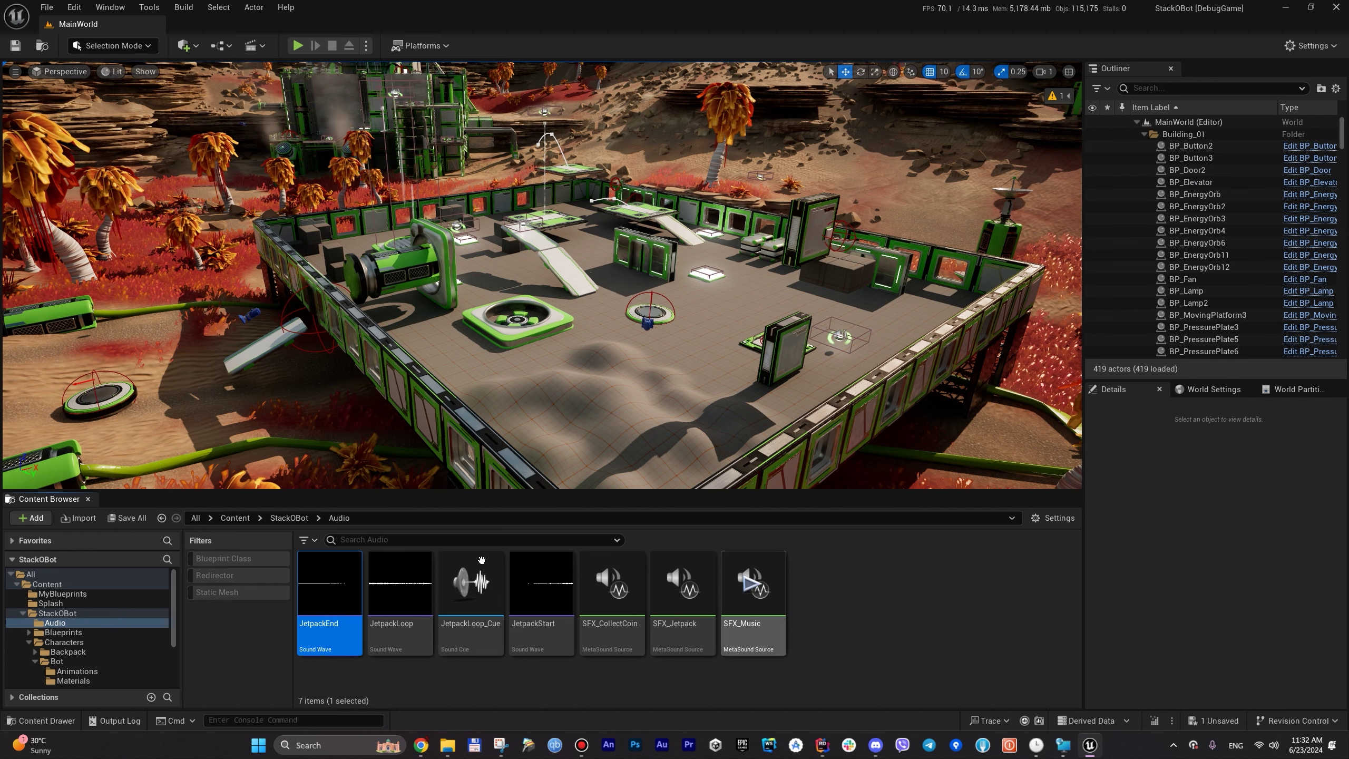
Step: Go up to the Content folder and open the Splash folder
click(274, 519)
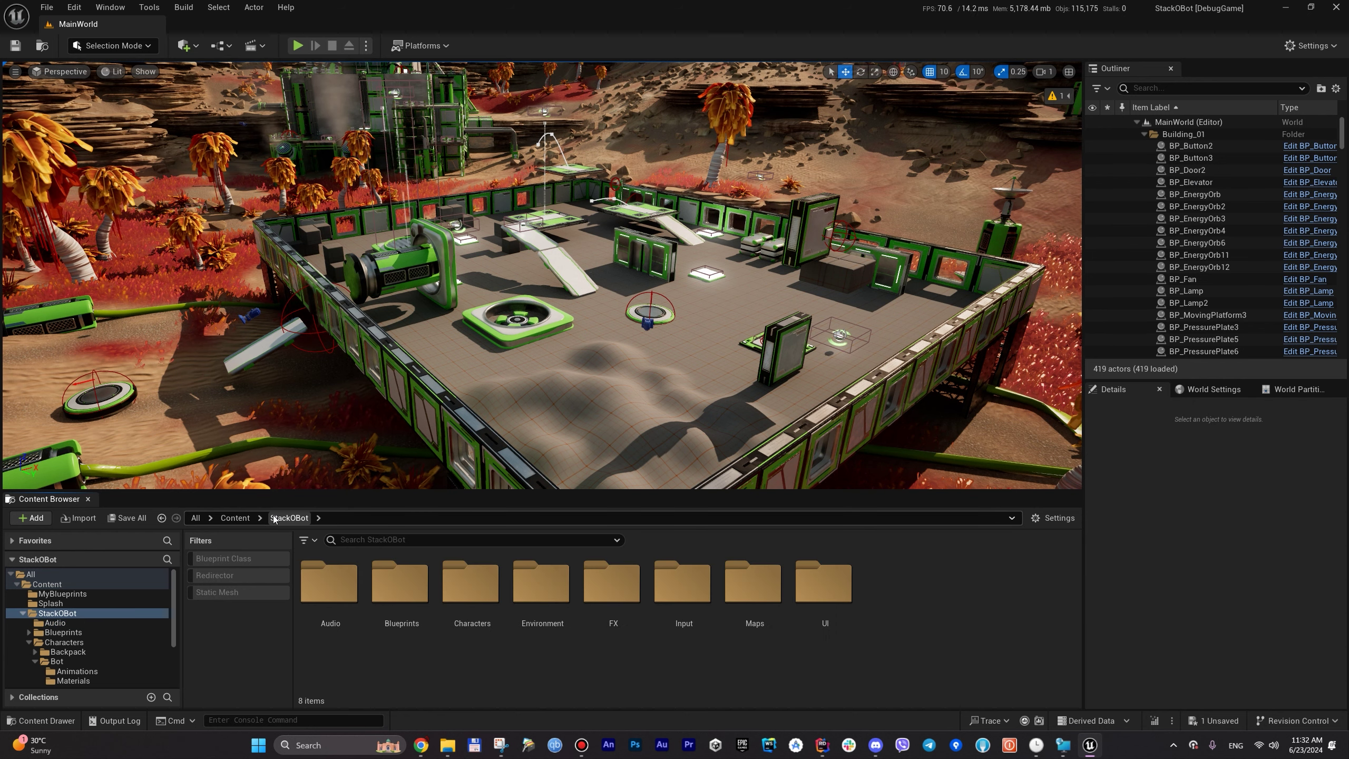
click(234, 518)
double_click(400, 583)
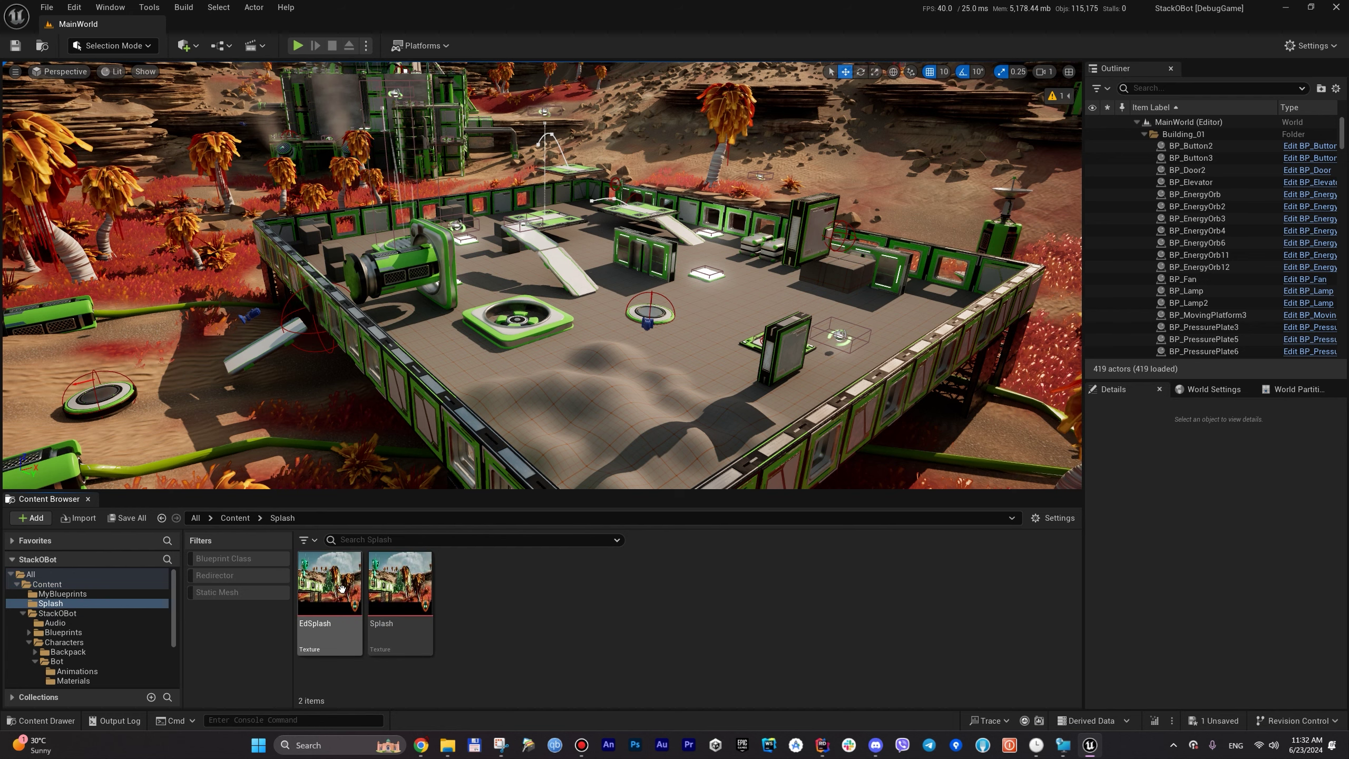
Step: Reveal the EdSplash texture in Explorer, then close the Explorer window
click(328, 594)
right_click(327, 594)
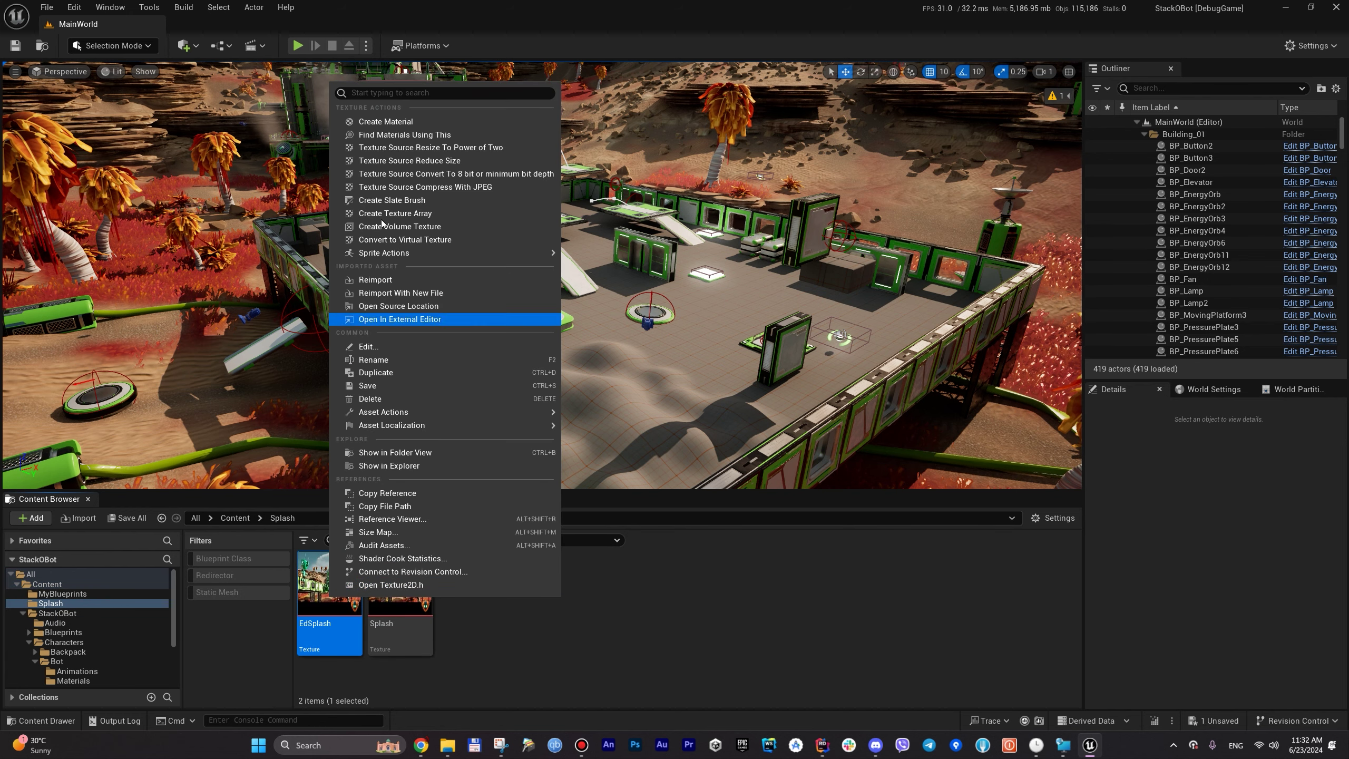
click(385, 466)
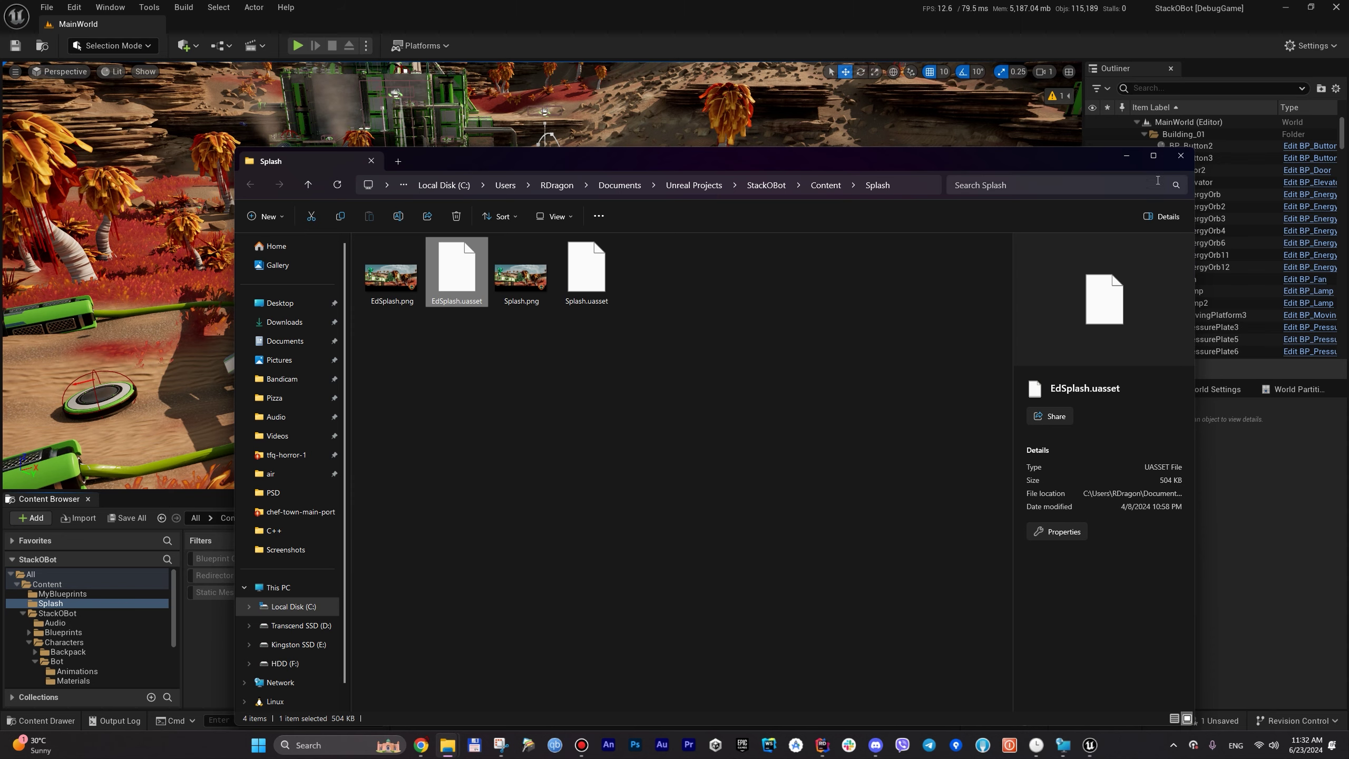
click(1180, 158)
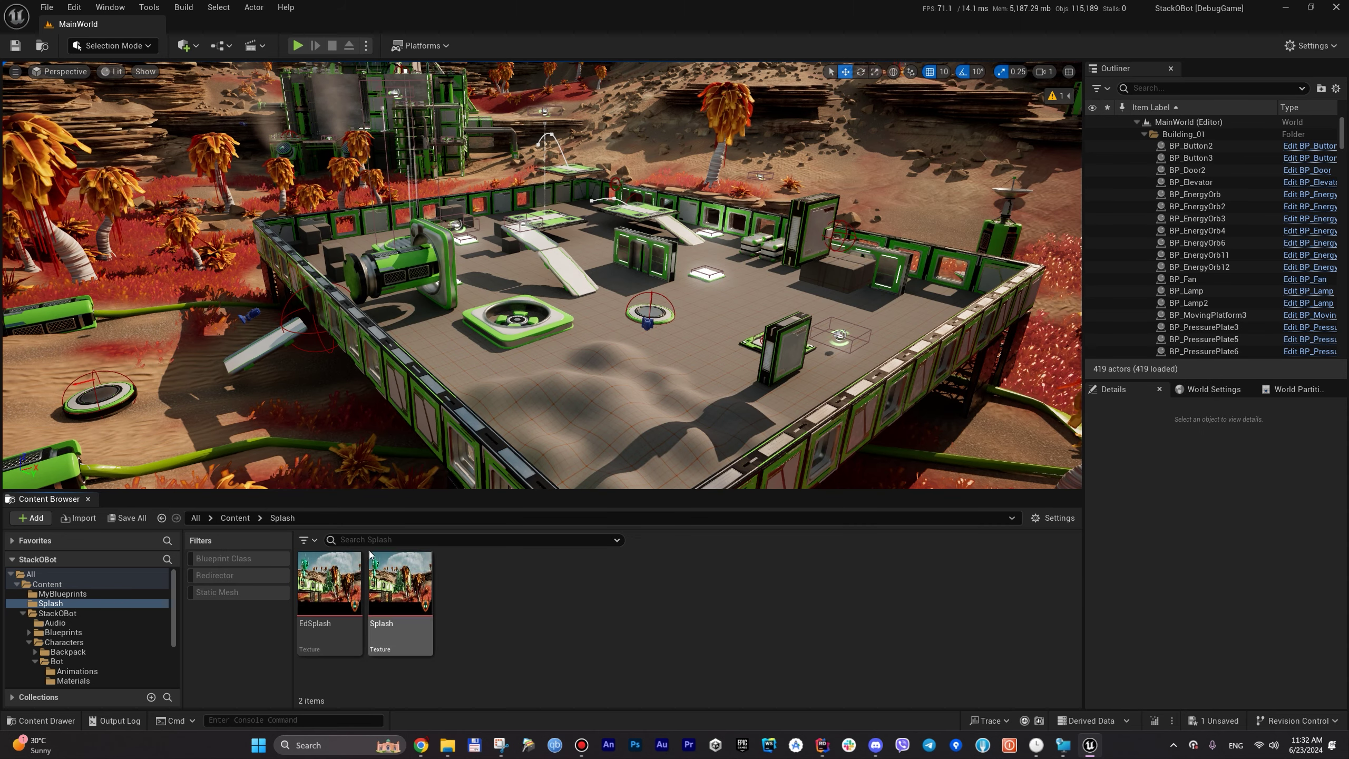
Step: Return the Content Browser to the top-level Content folder via the path bar
click(234, 516)
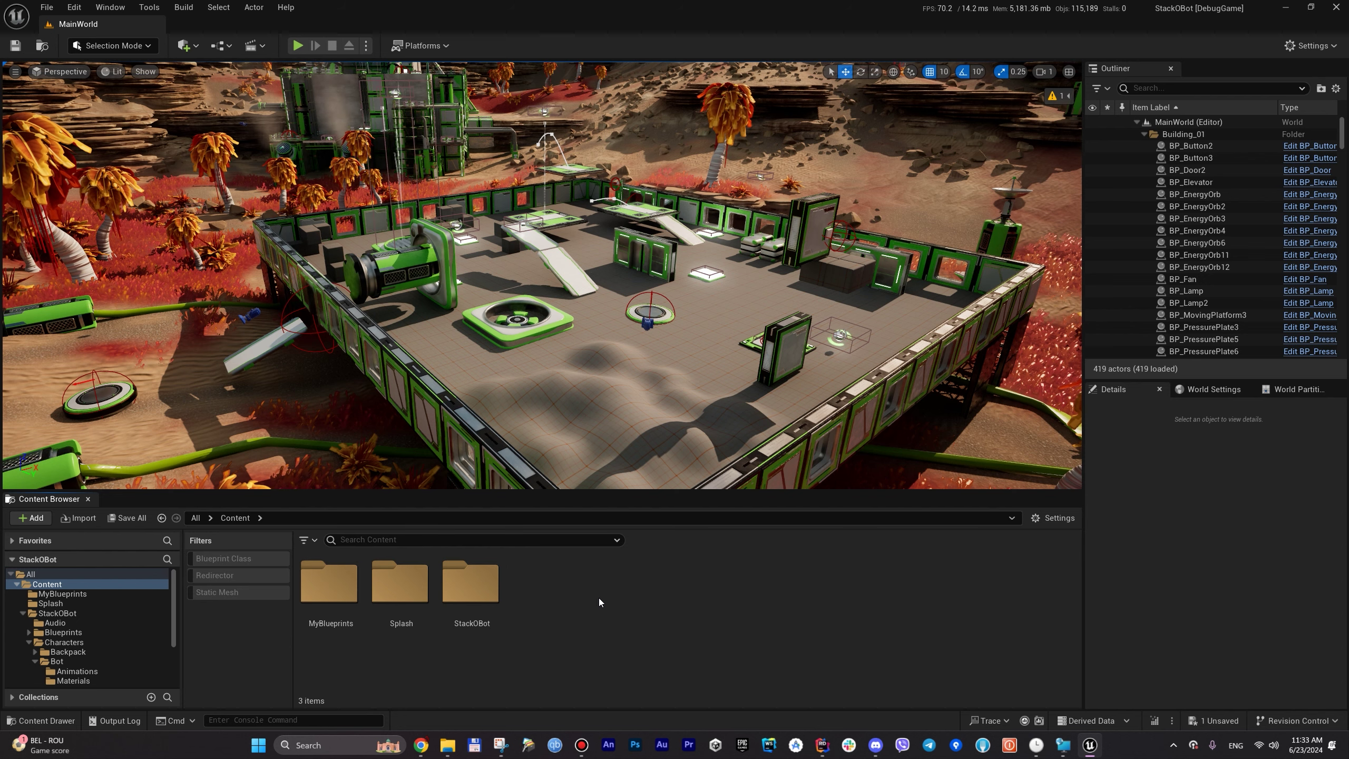
Step: Open StackOBot > Audio and select JetpackEnd, dismissing its context menu without creating a cue
double_click(481, 584)
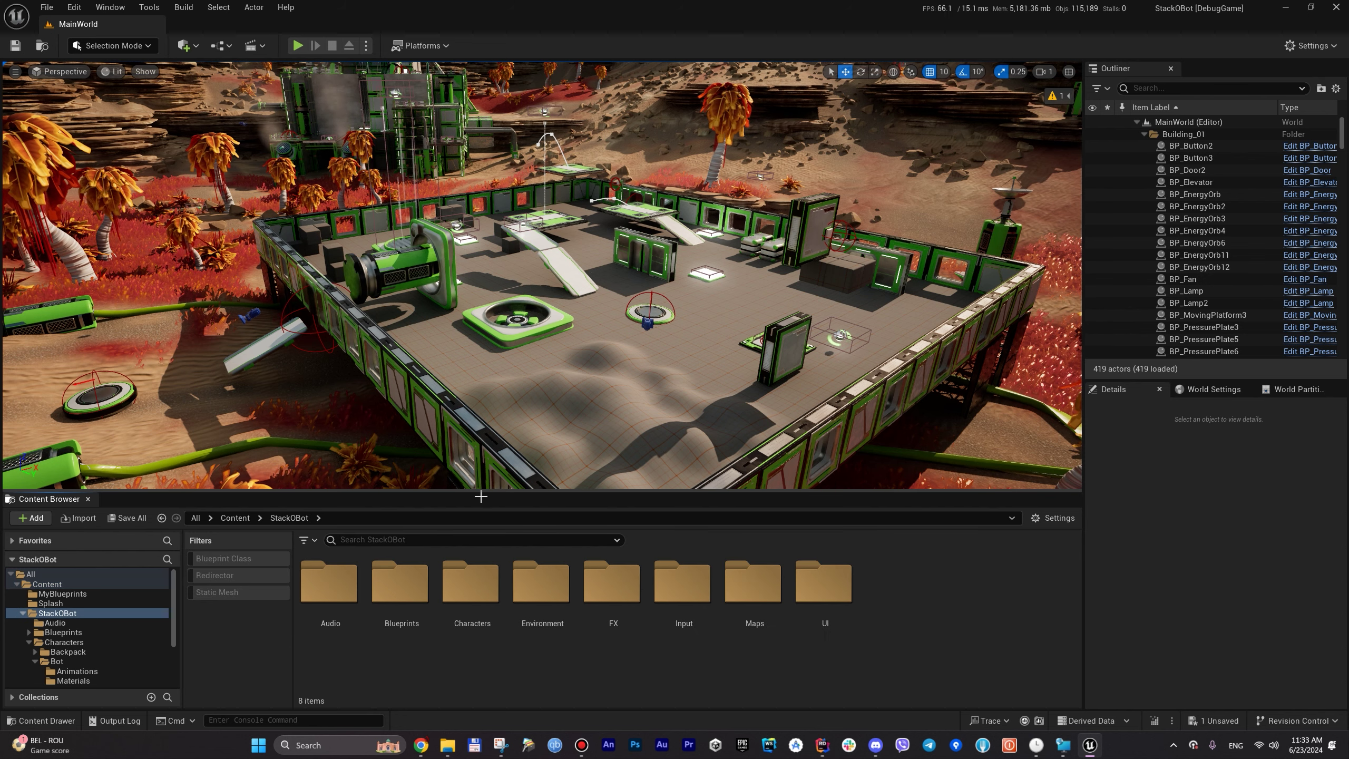
double_click(322, 582)
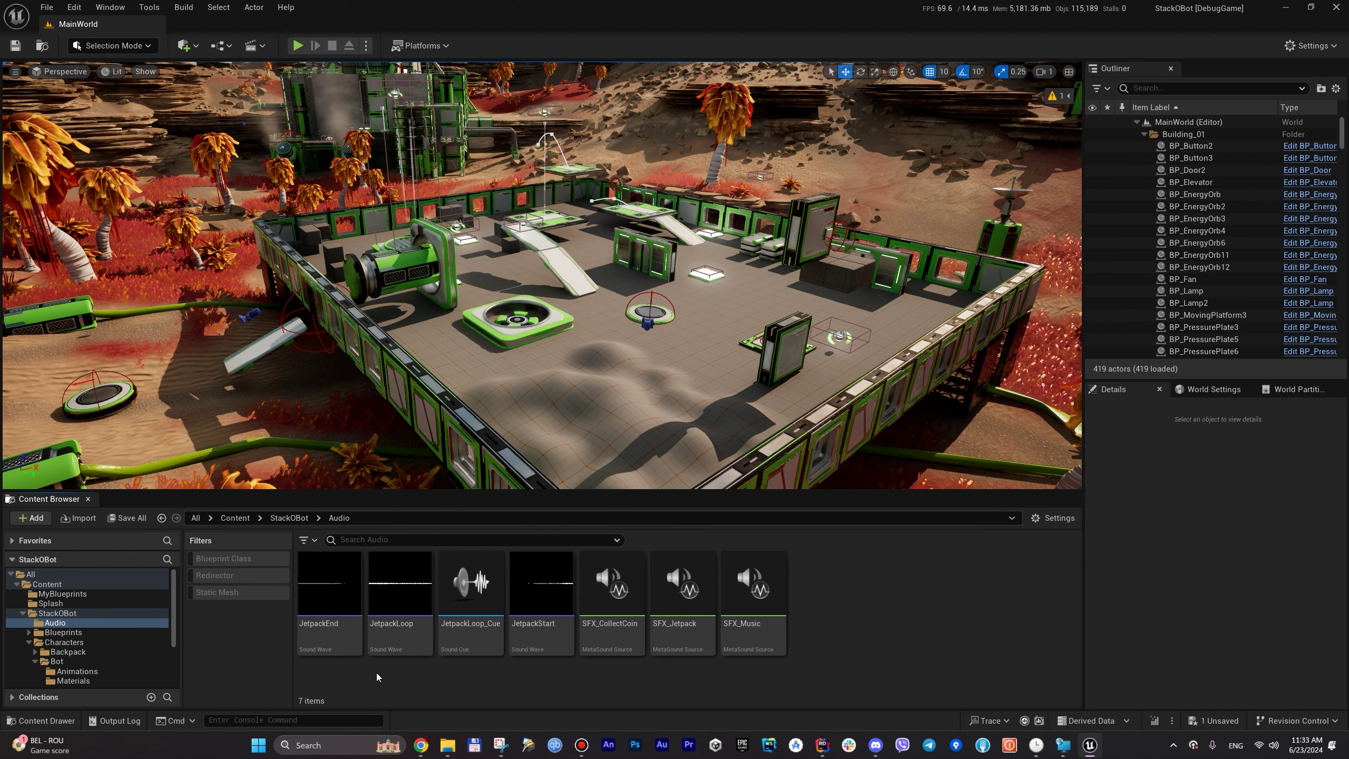
click(334, 655)
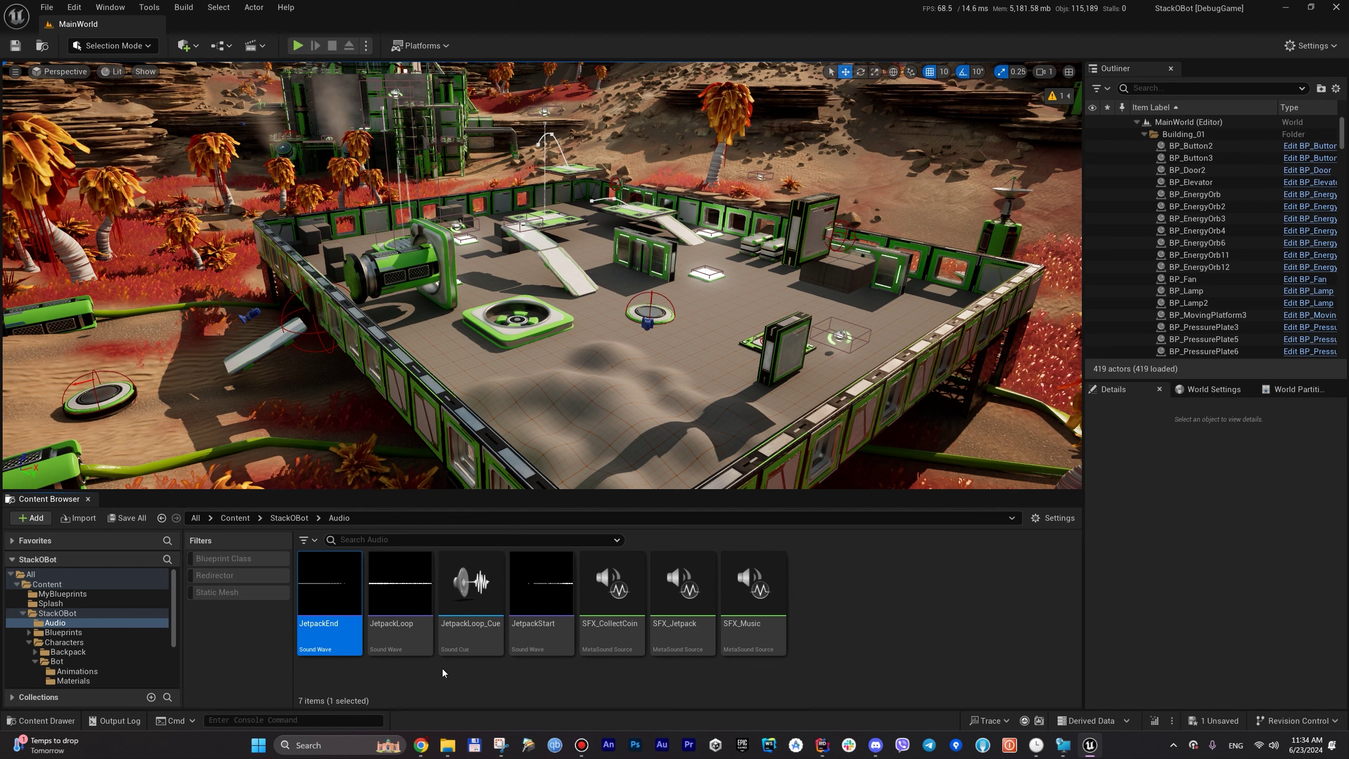
right_click(326, 632)
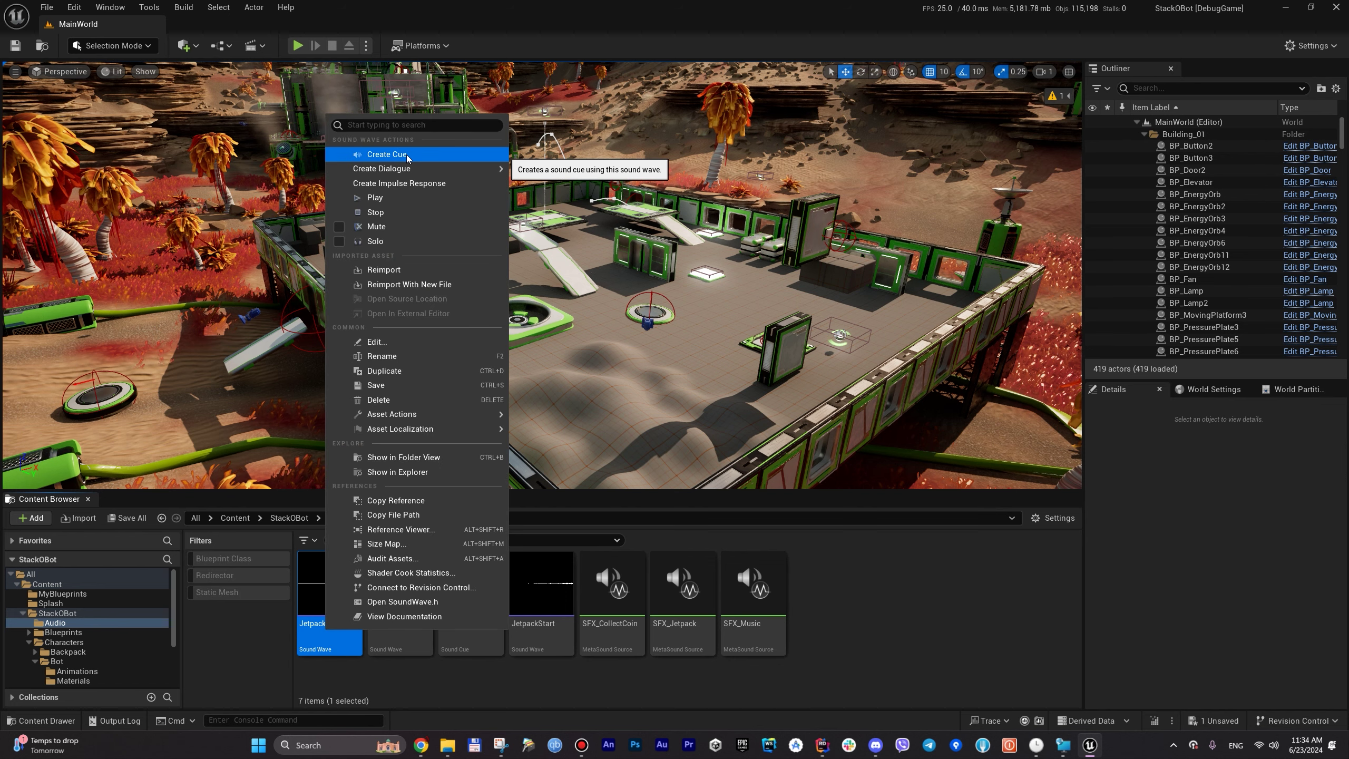
key(Escape)
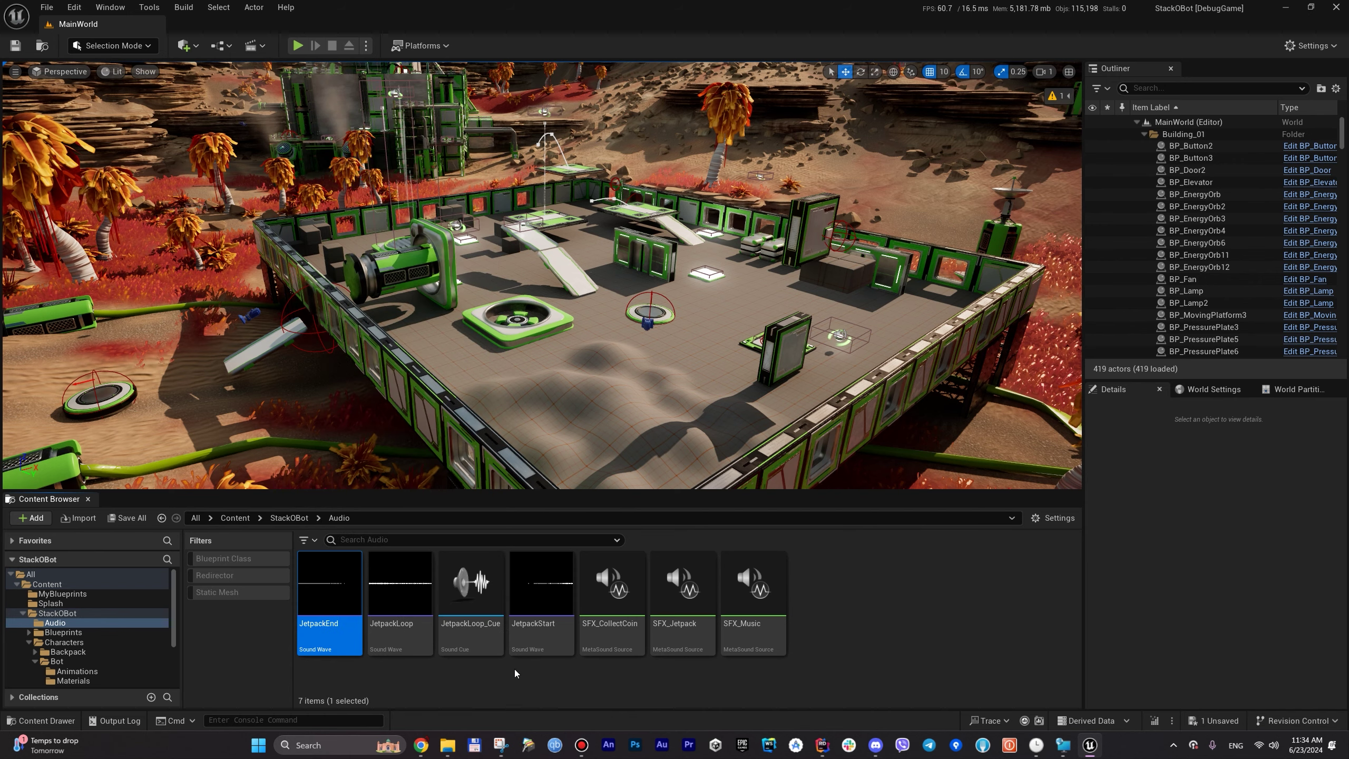
Step: In JetpackLoop_Cue, route the Wave Player through a new Random node into Output, then close the editor
double_click(472, 638)
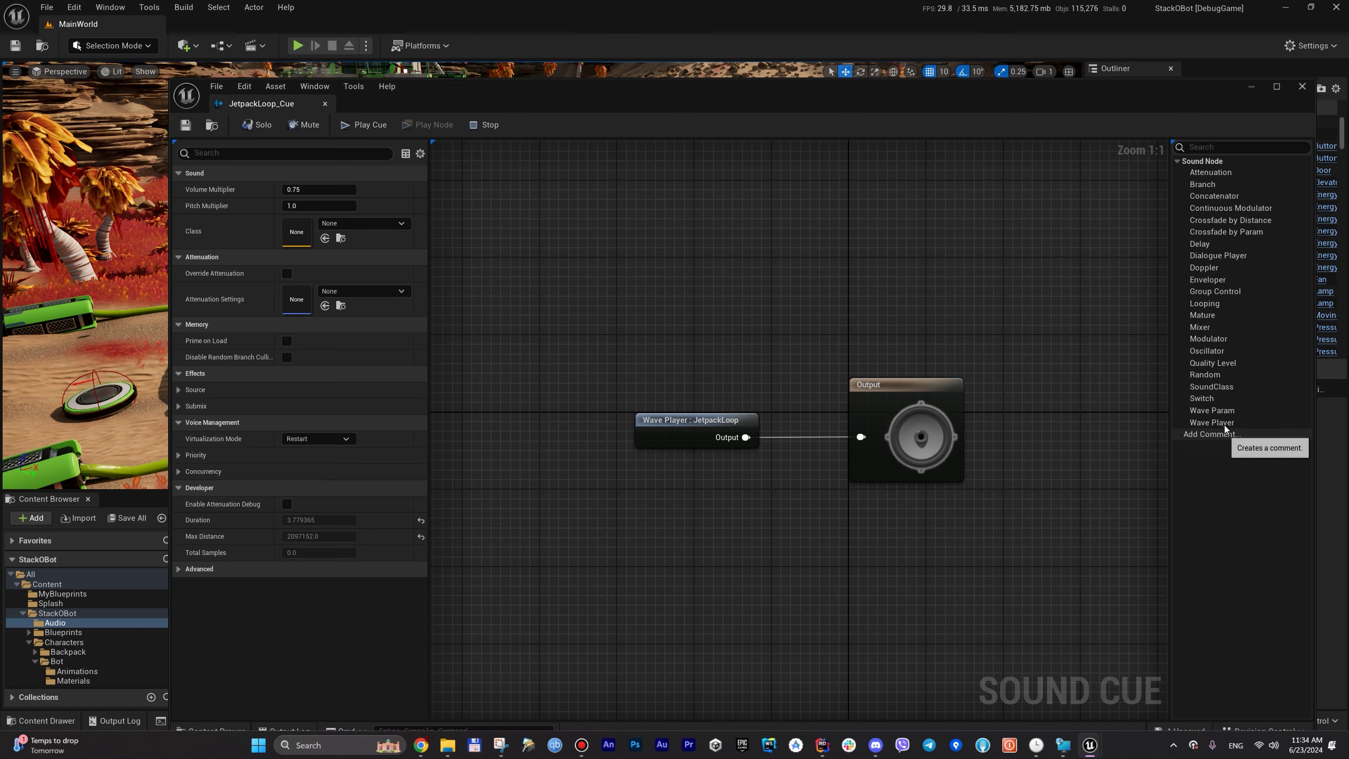
drag(1205, 375, 771, 516)
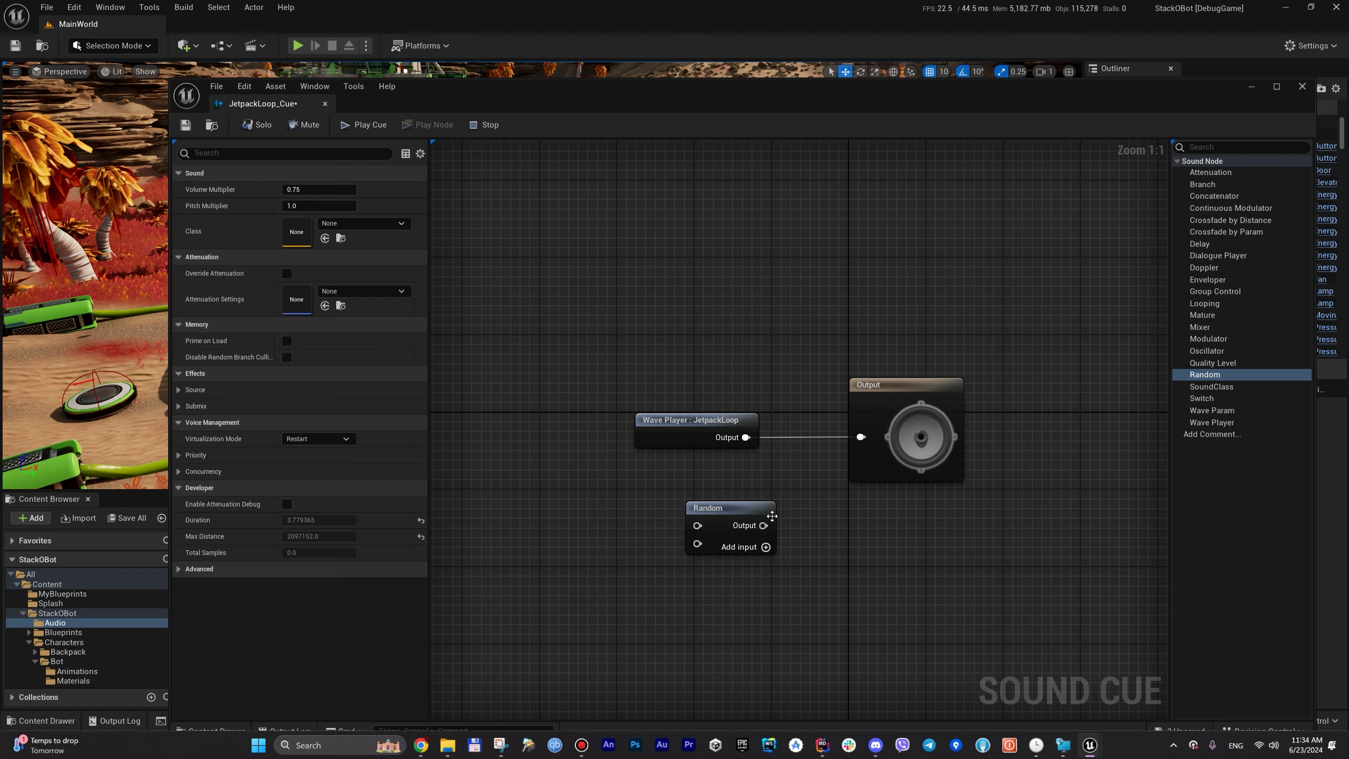
mouse_move(746, 436)
mouse_down()
mouse_move(699, 526)
mouse_move(860, 438)
mouse_up()
click(766, 547)
click(765, 547)
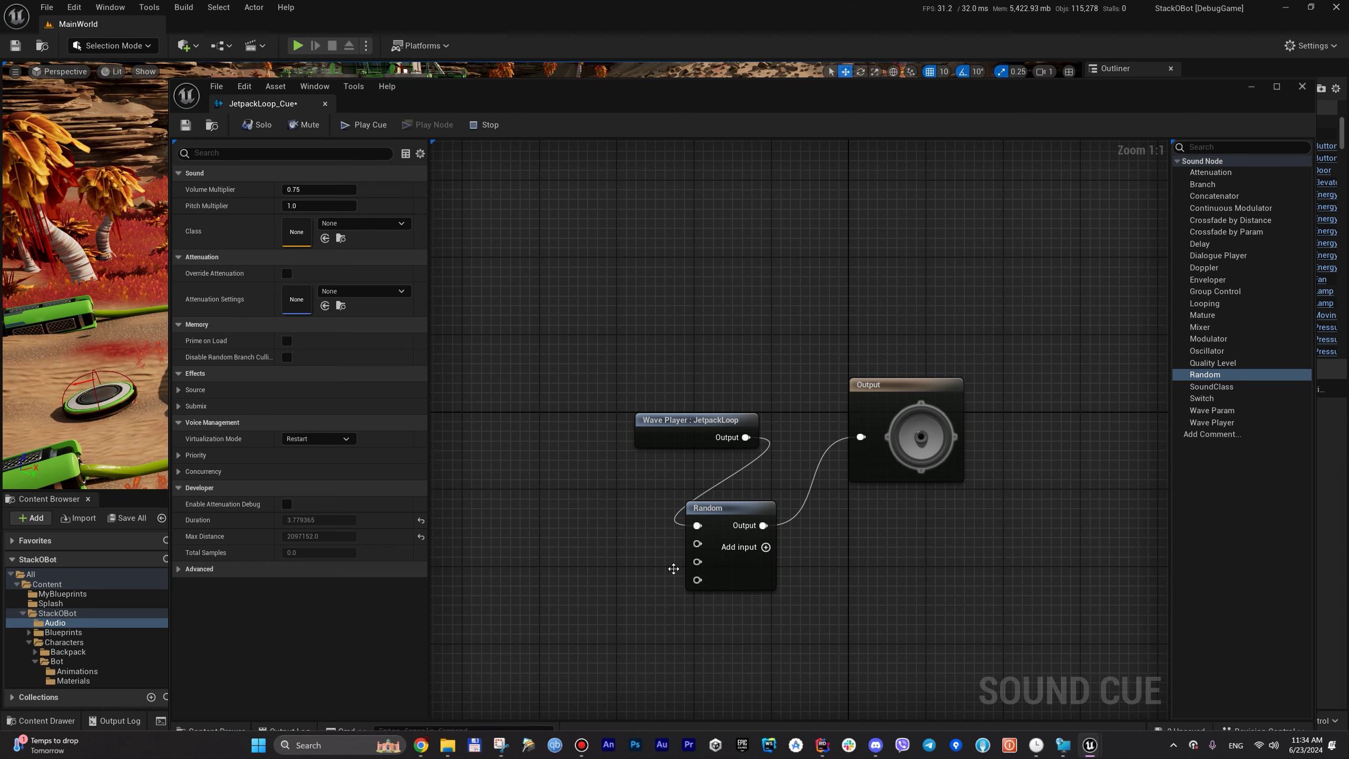
drag(690, 420, 536, 420)
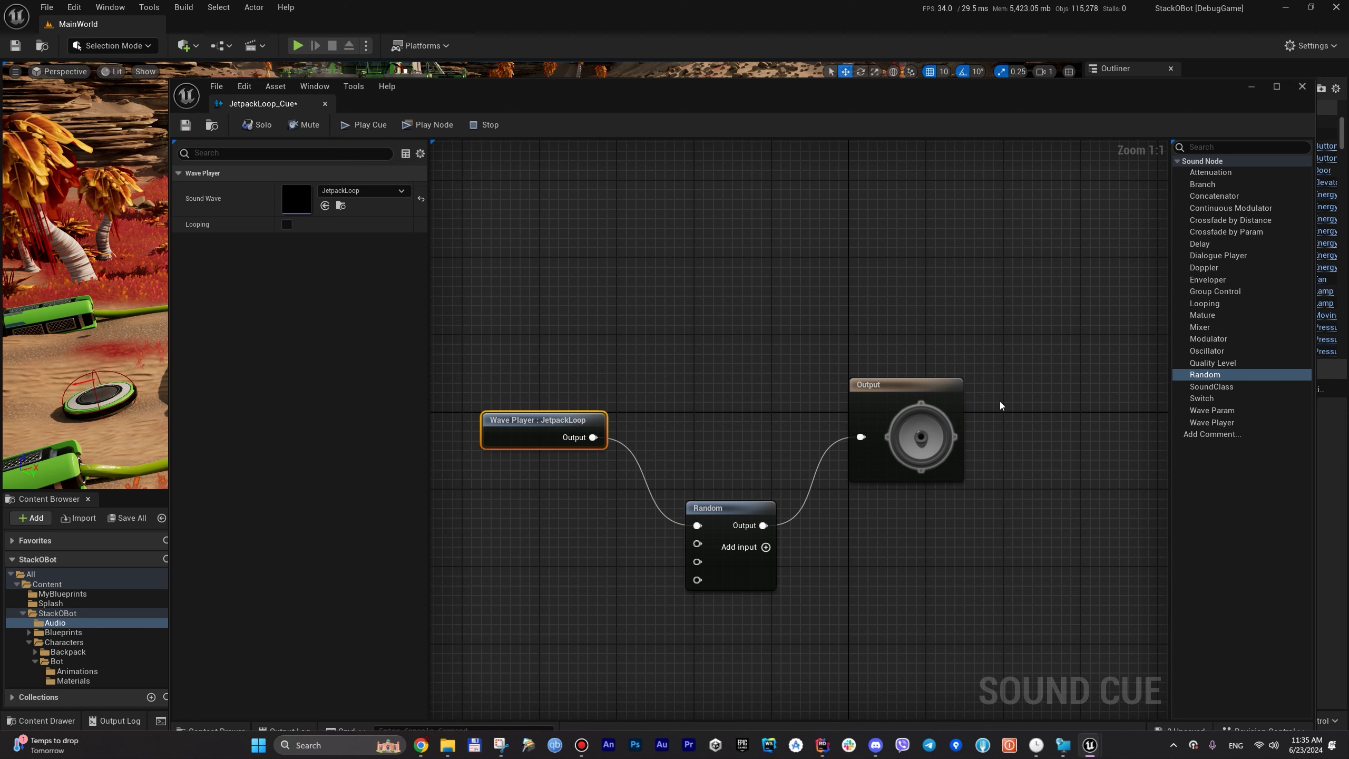
click(559, 321)
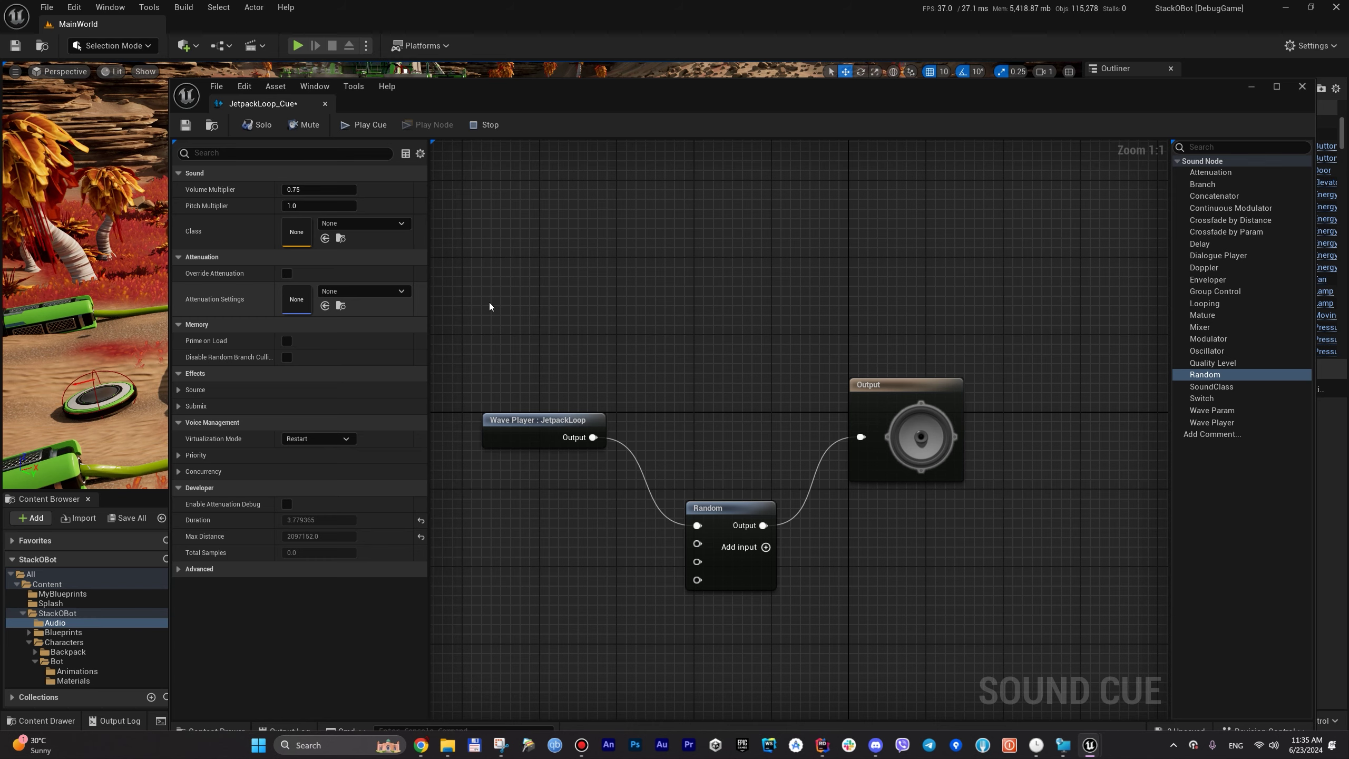
click(1302, 86)
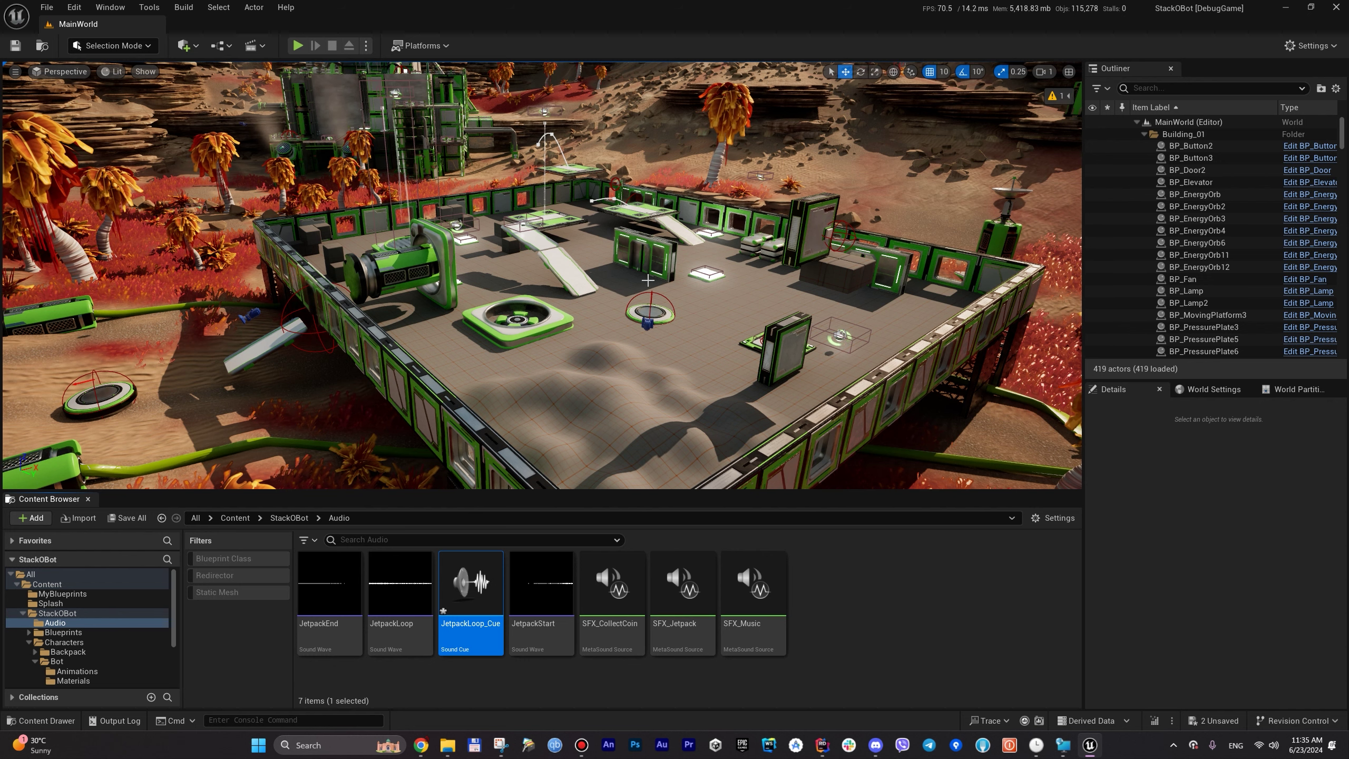
right_click(877, 656)
mouse_move(930, 464)
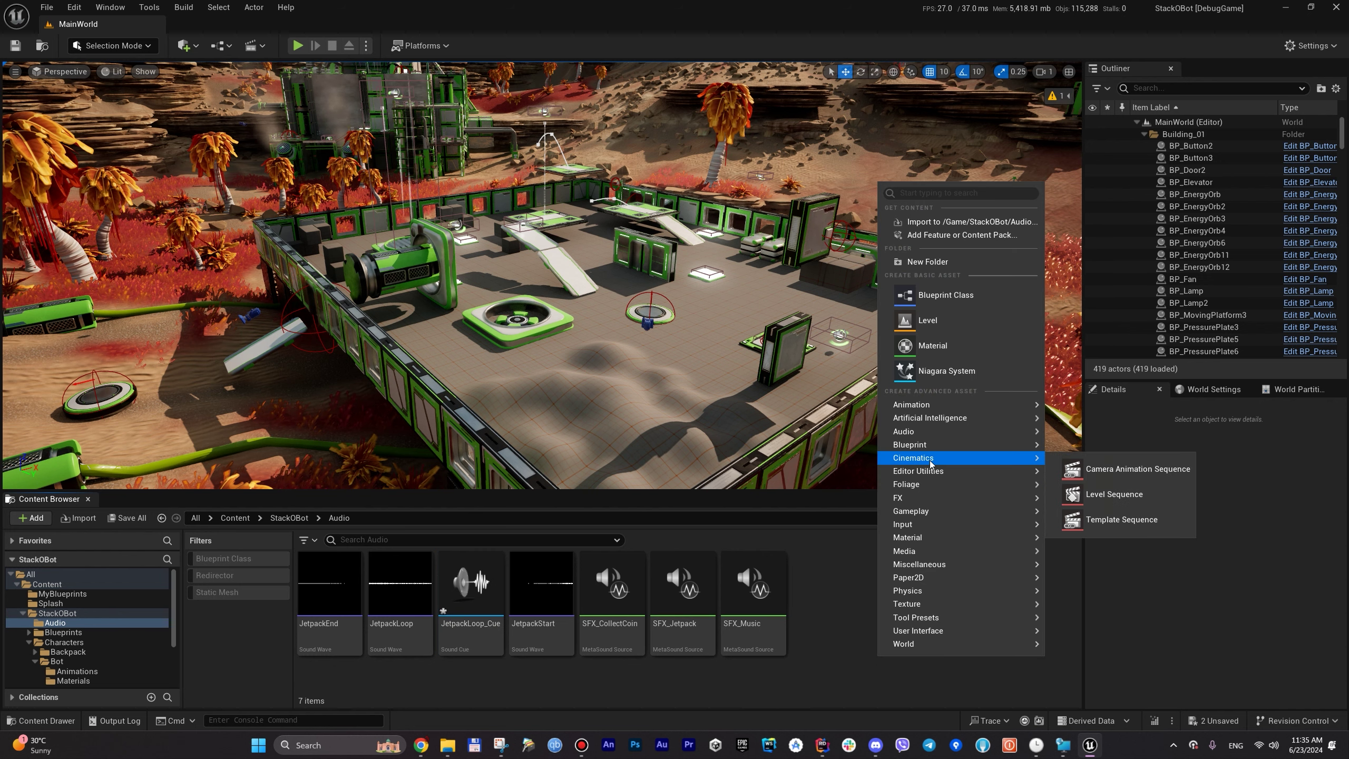
mouse_move(972, 433)
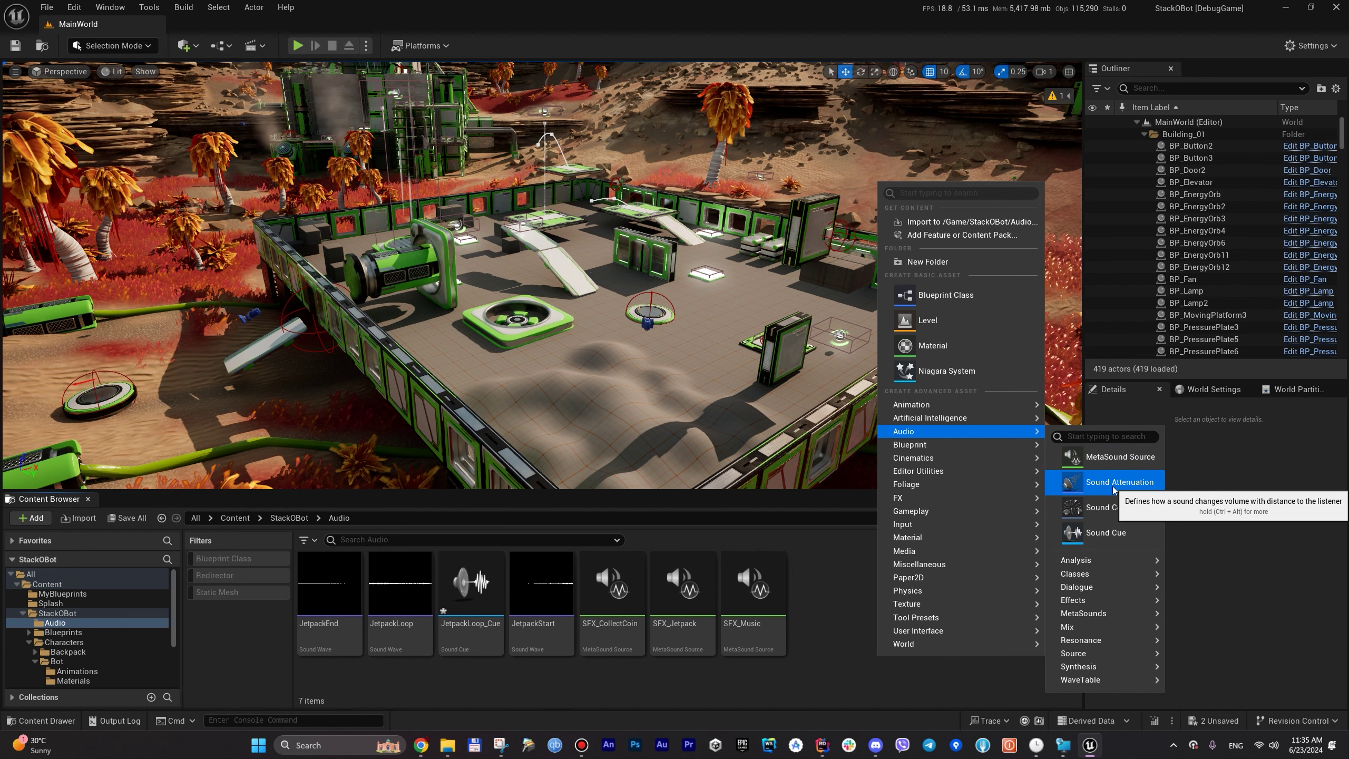
click(813, 625)
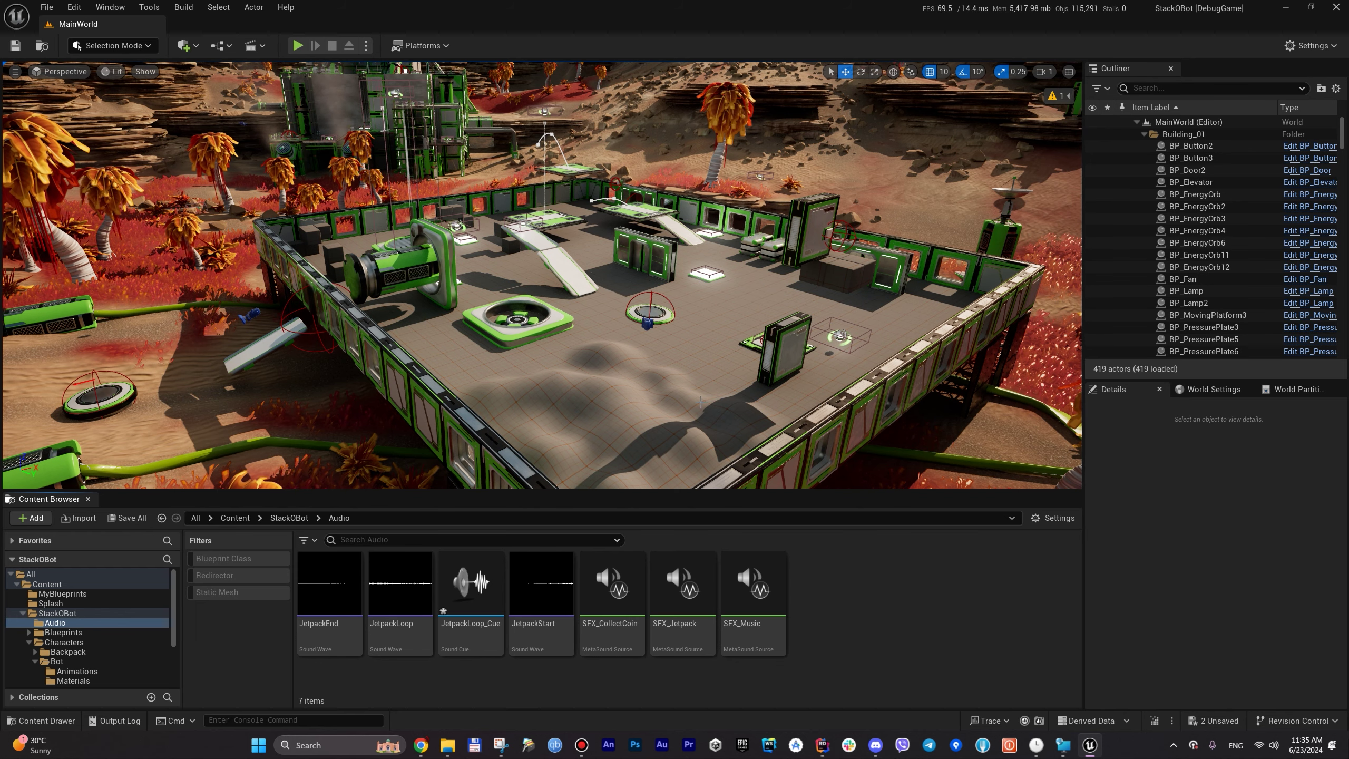
double_click(471, 641)
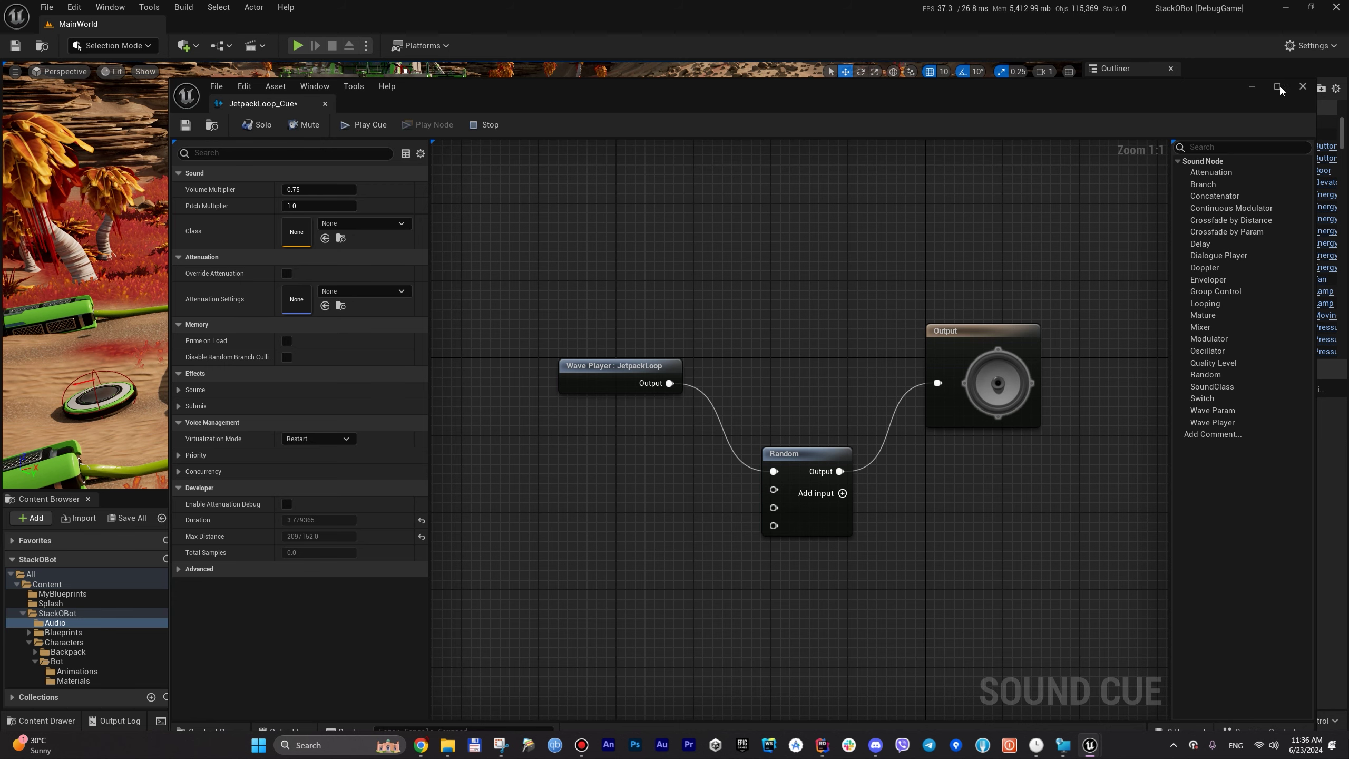
click(1301, 87)
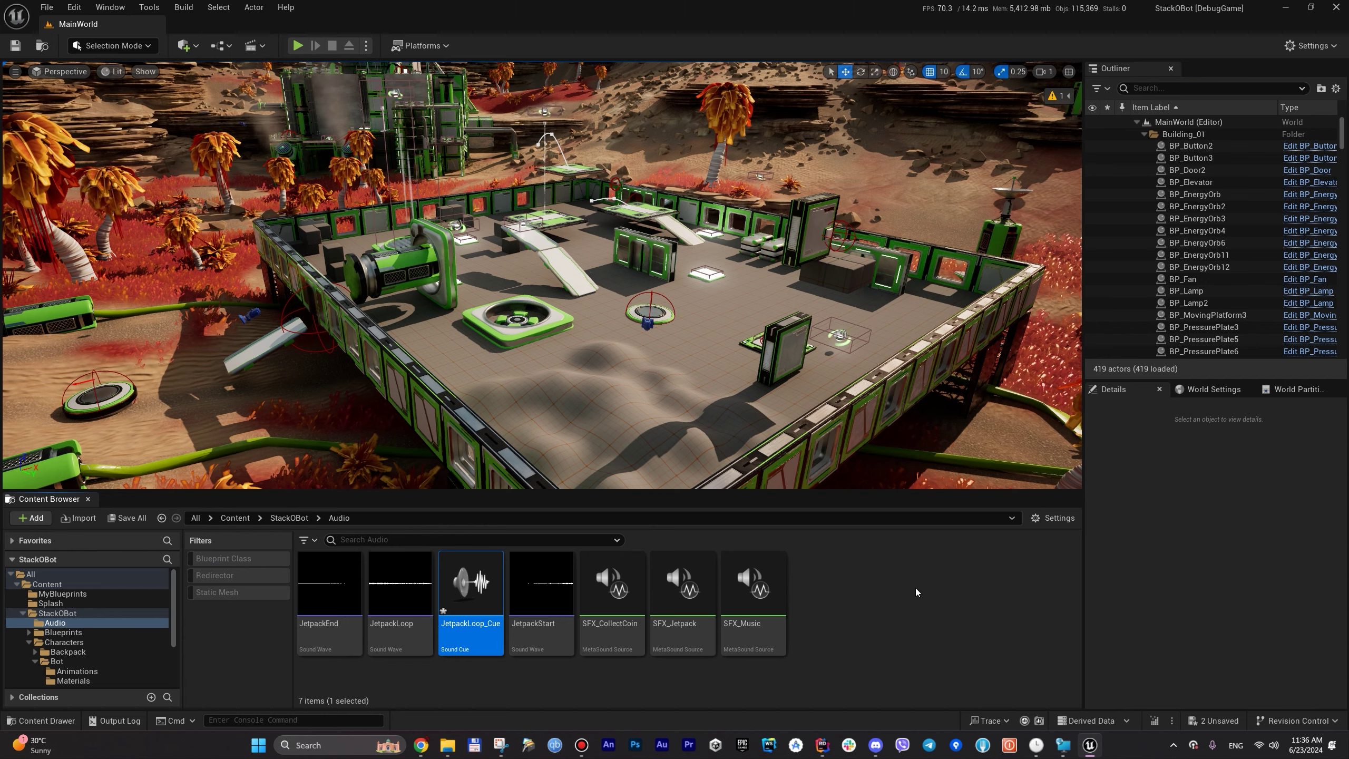
Step: Open and close the SFX_CollectCoin MetaSound editor, then go up to the StackOBot folder
click(624, 654)
double_click(624, 654)
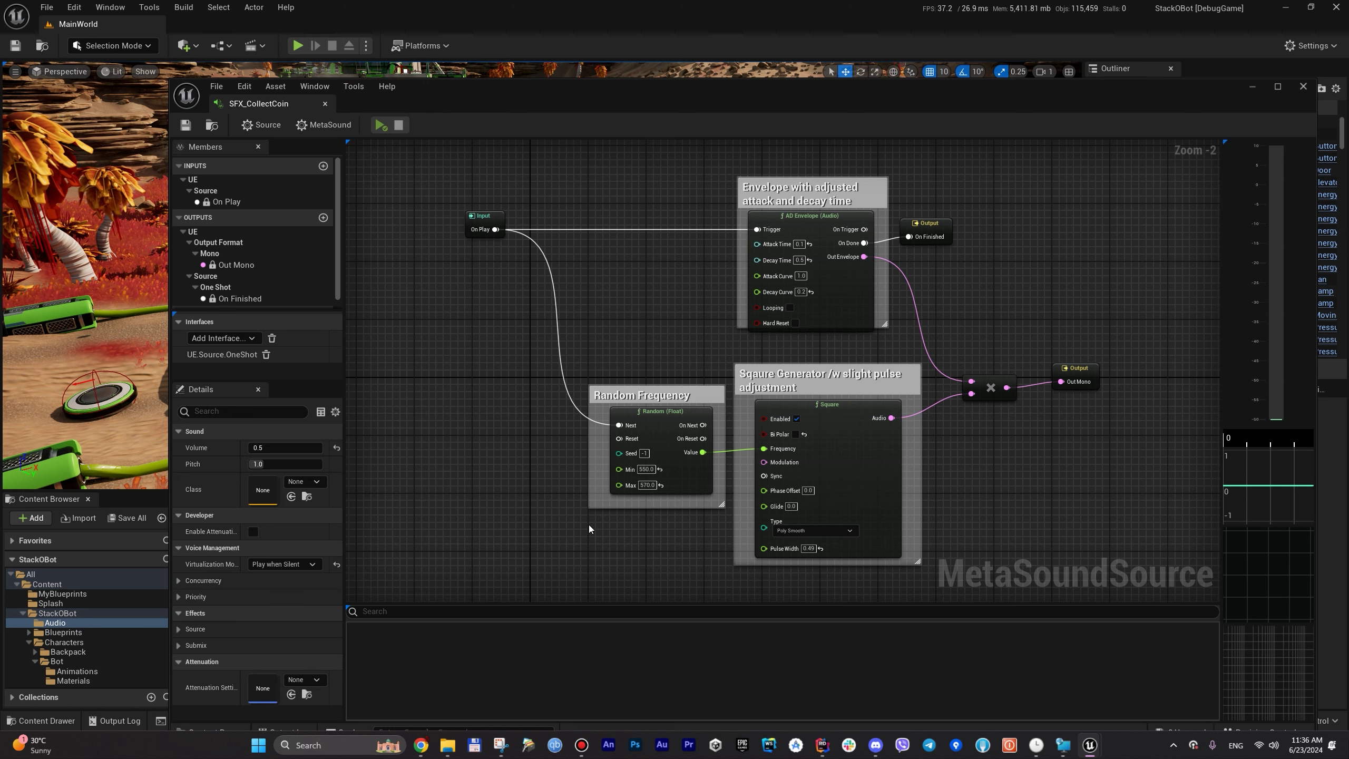
click(1302, 87)
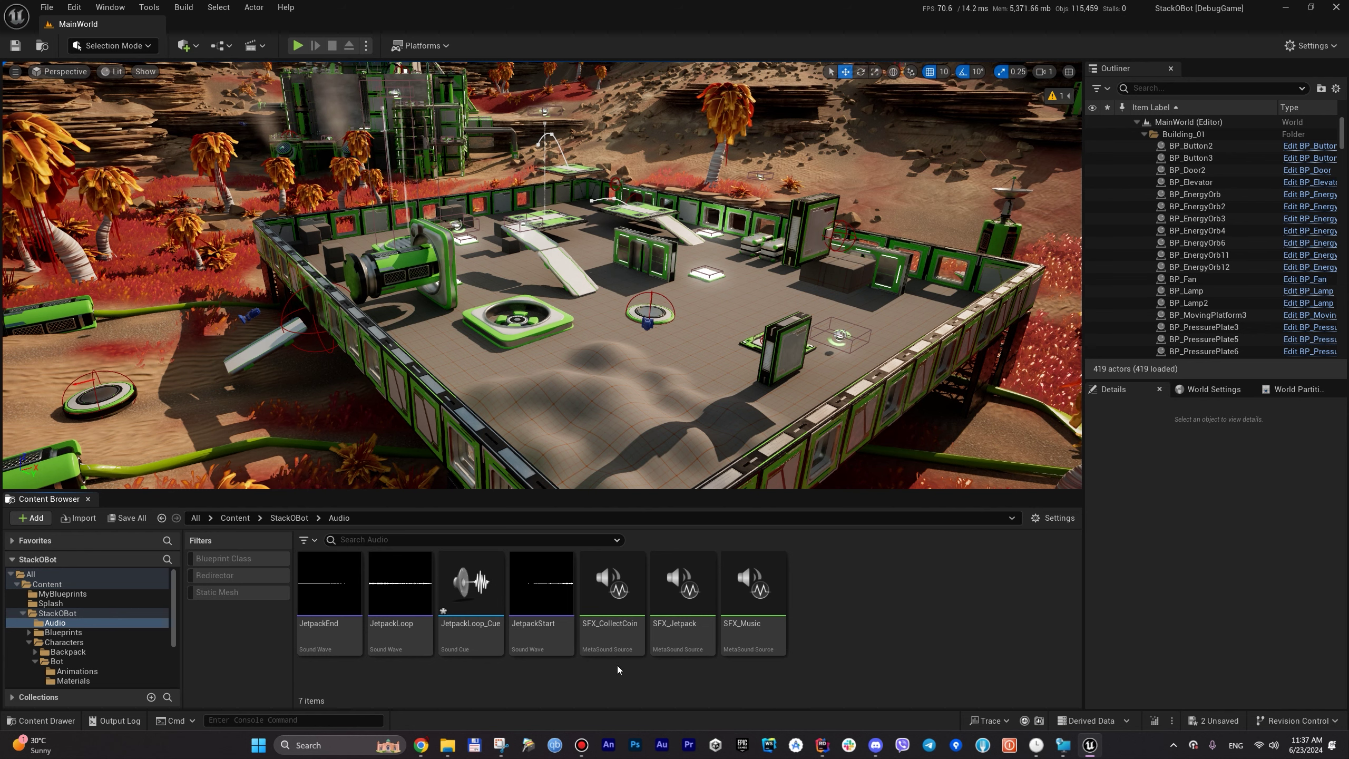
mouse_move(571, 658)
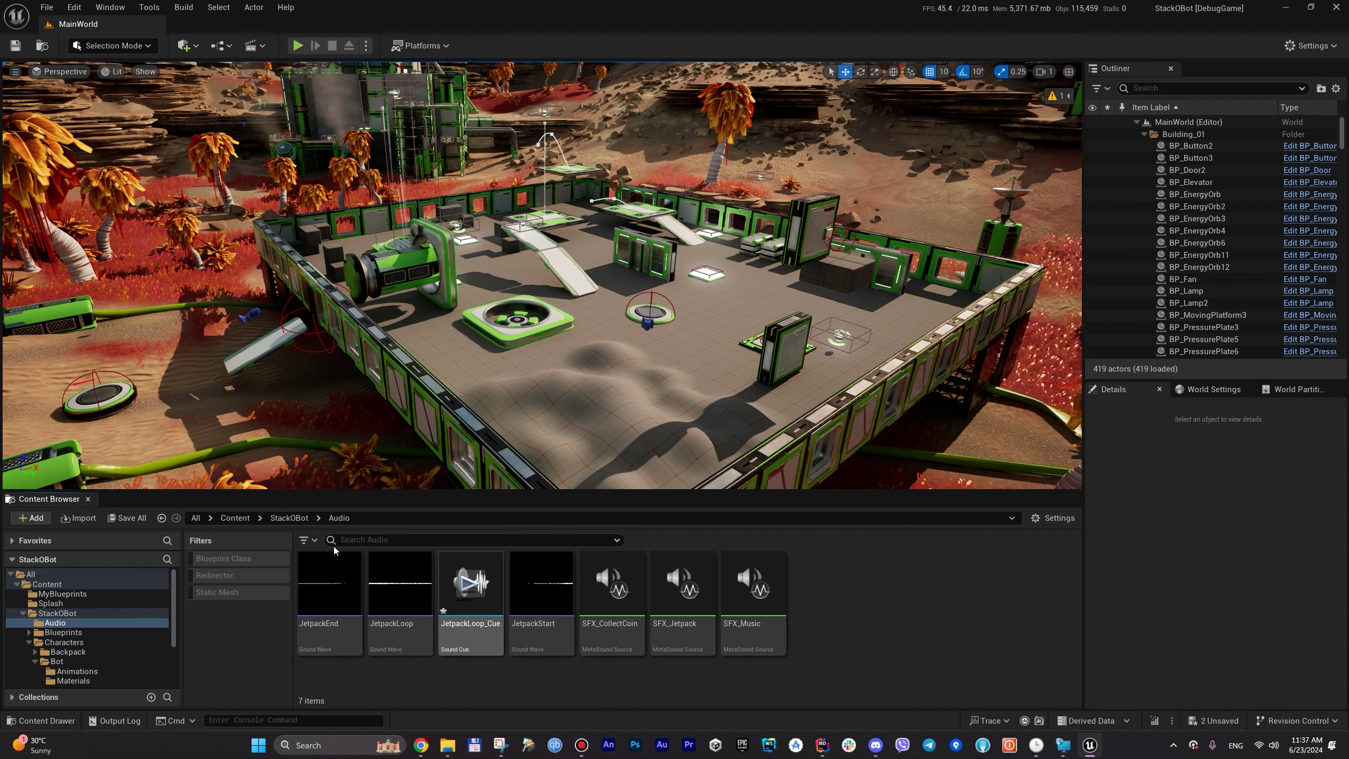
click(304, 517)
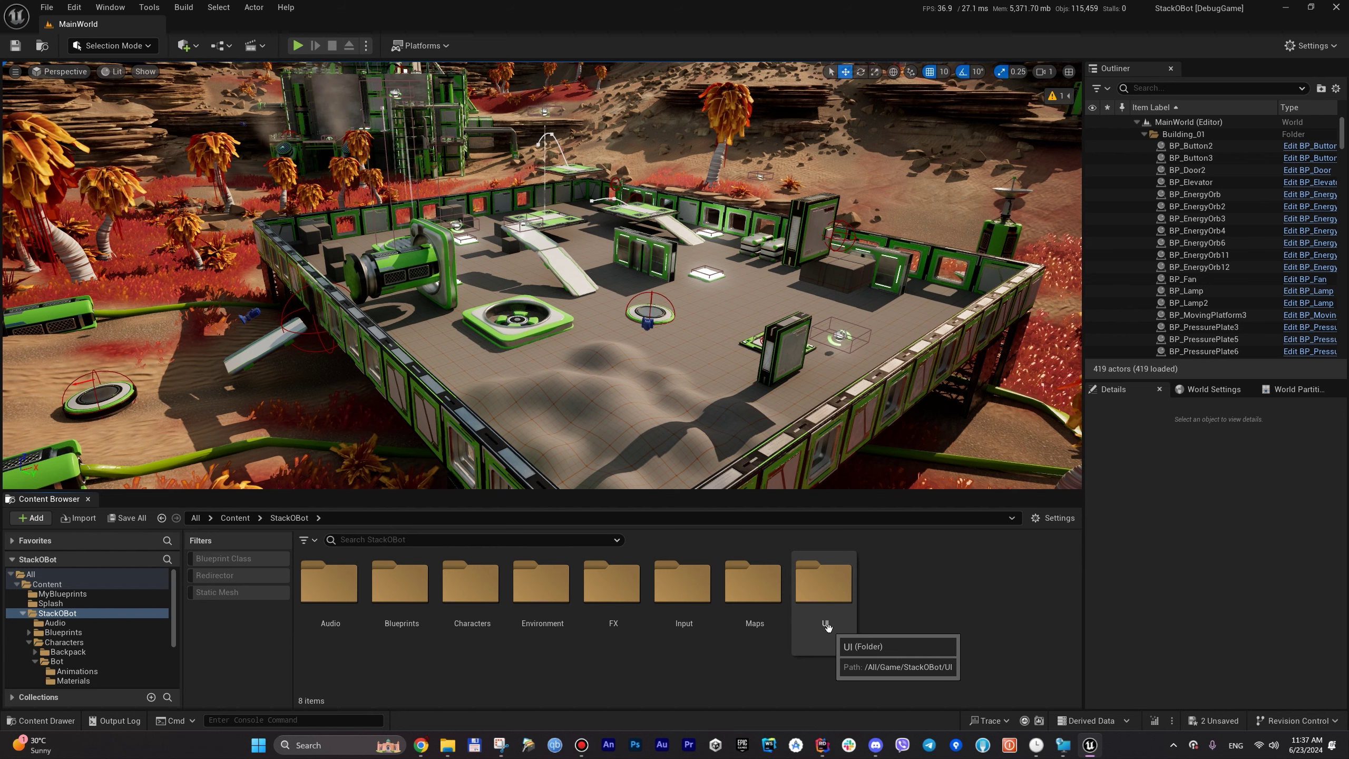
Step: Open the FX folder, then its Desolve subfolder
double_click(612, 606)
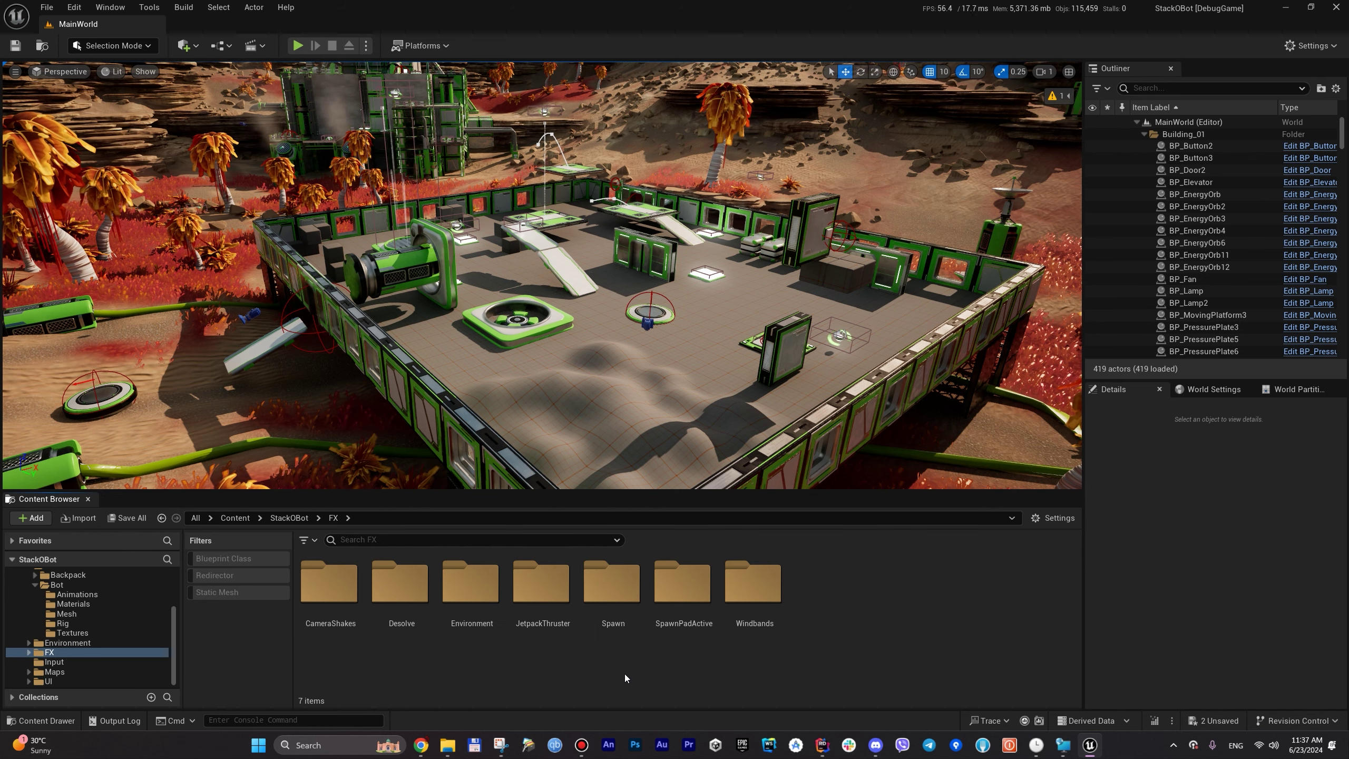
double_click(423, 596)
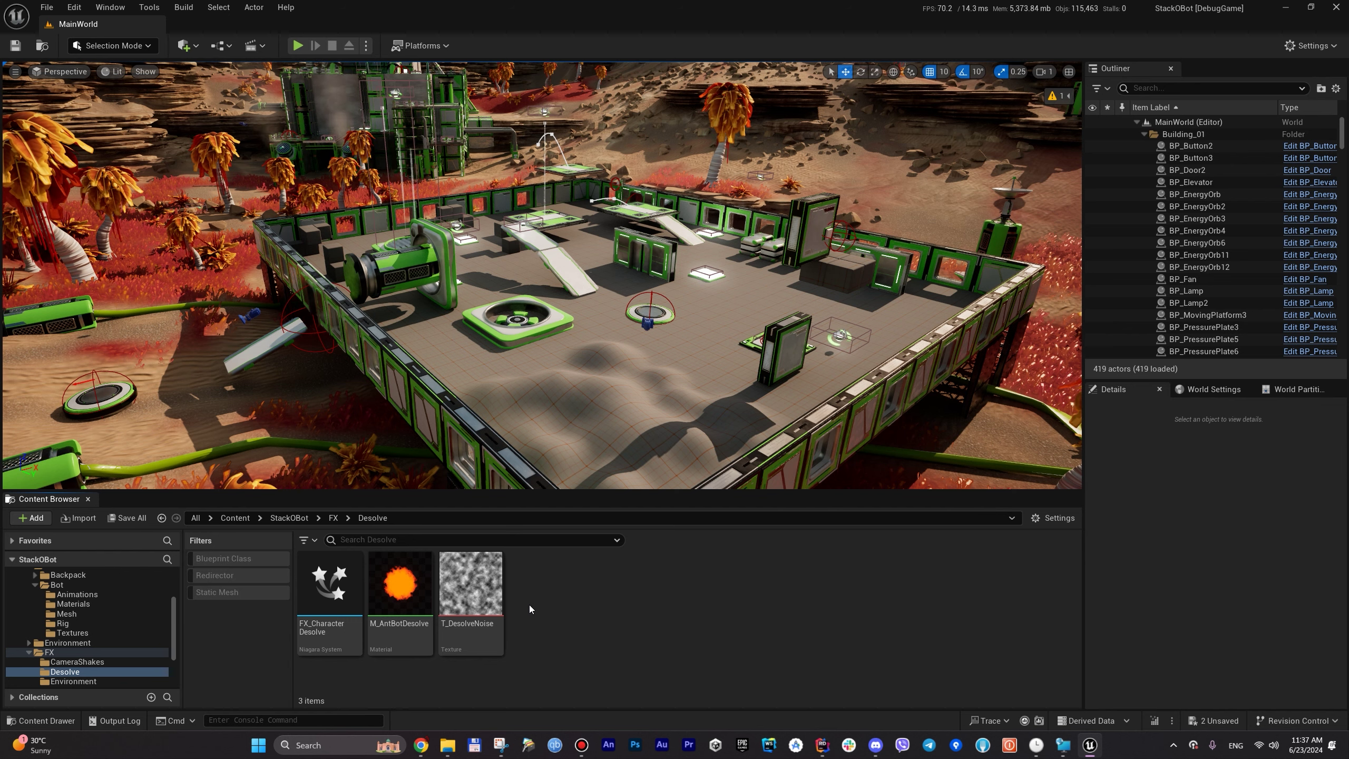
mouse_move(474, 582)
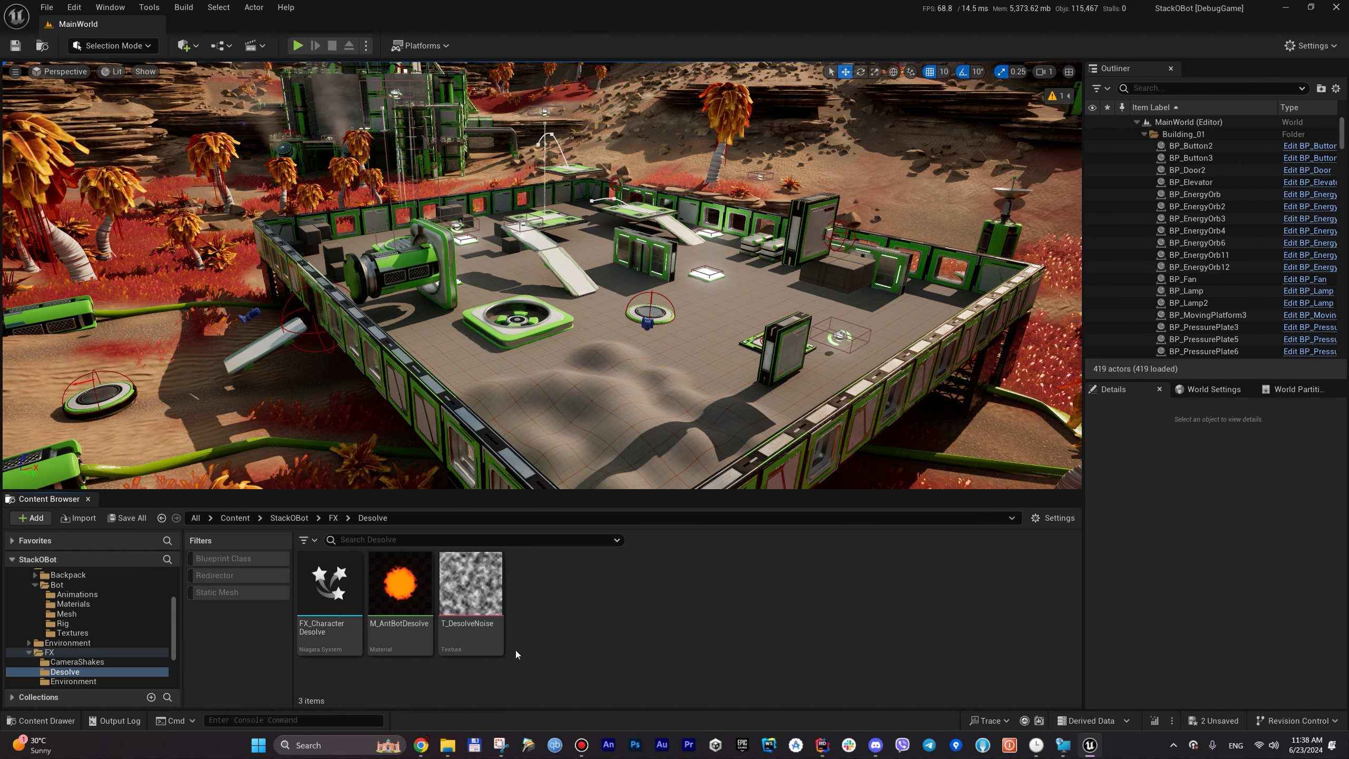
click(329, 585)
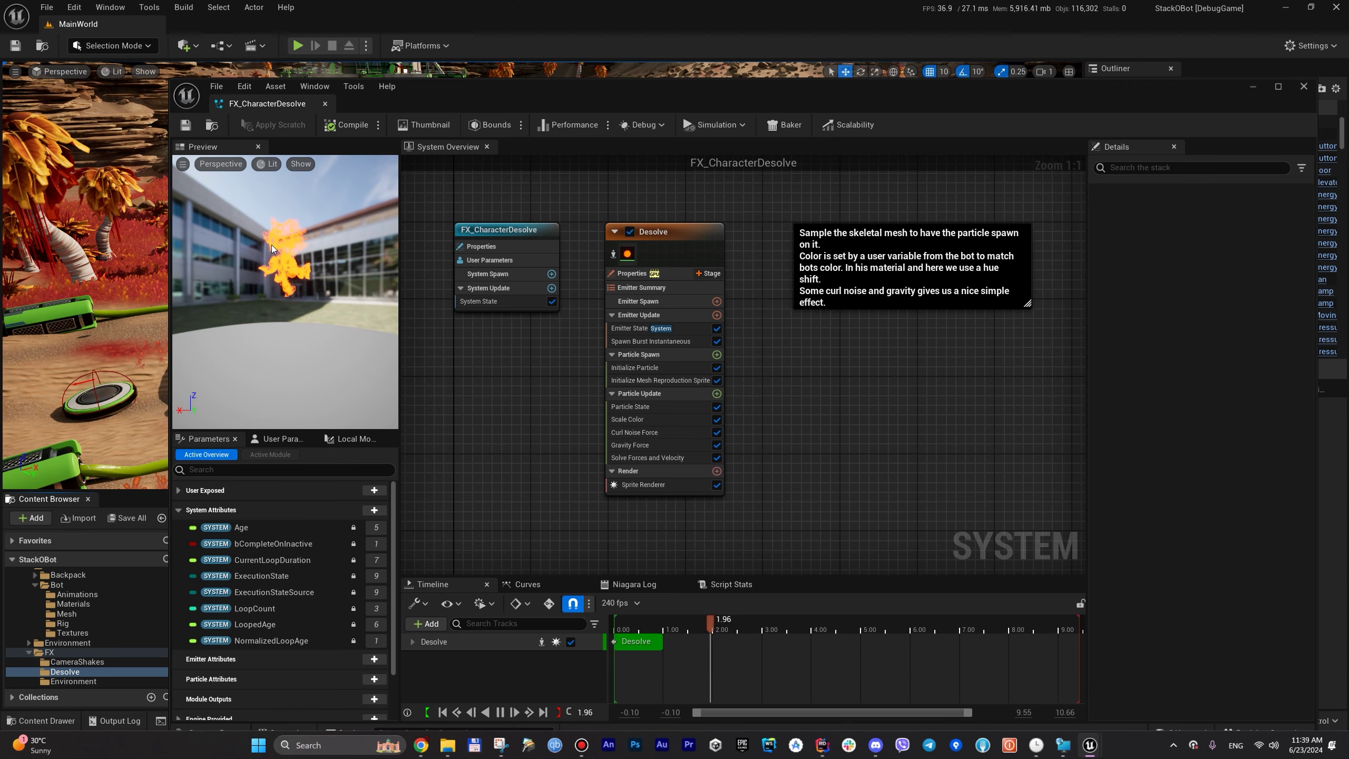
click(1303, 85)
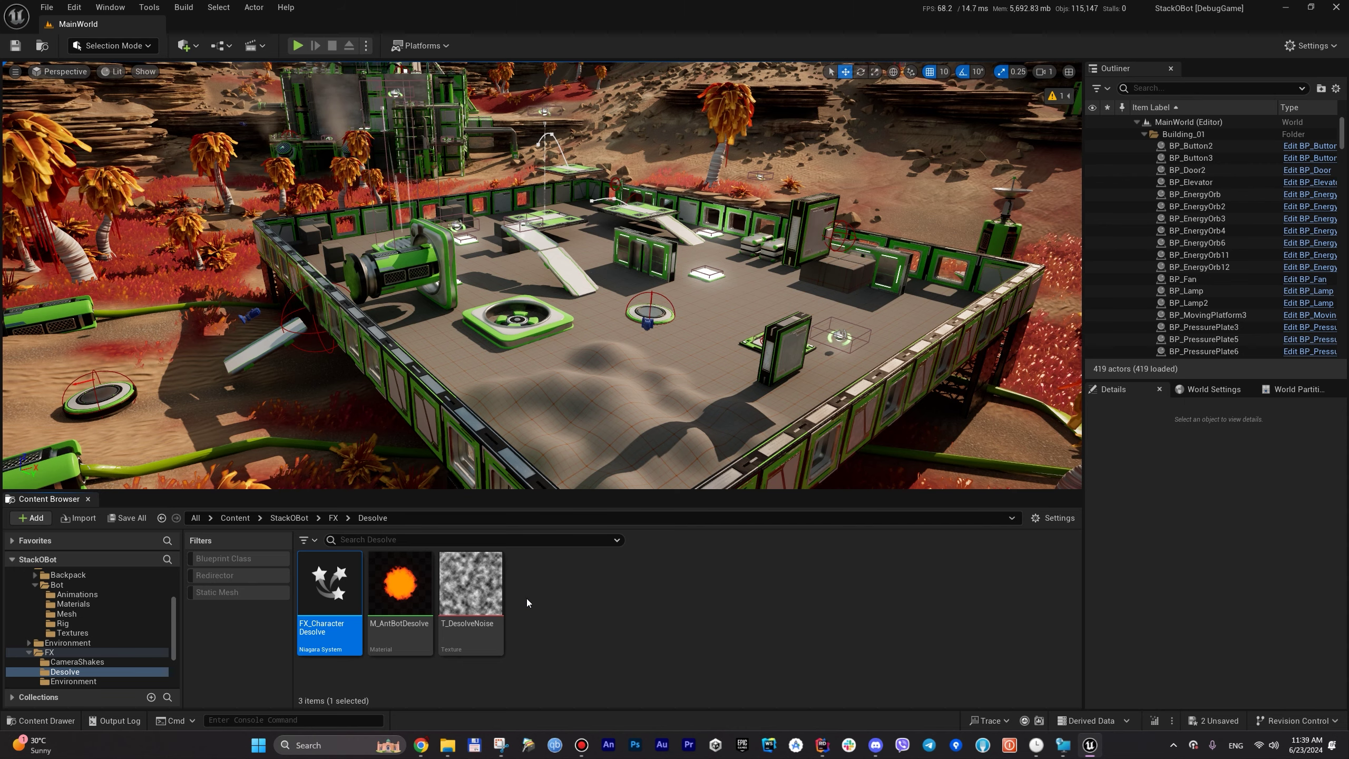
Step: Open M_AntBotDesolve and change its Constant3Vector colour from orange to pink
double_click(401, 603)
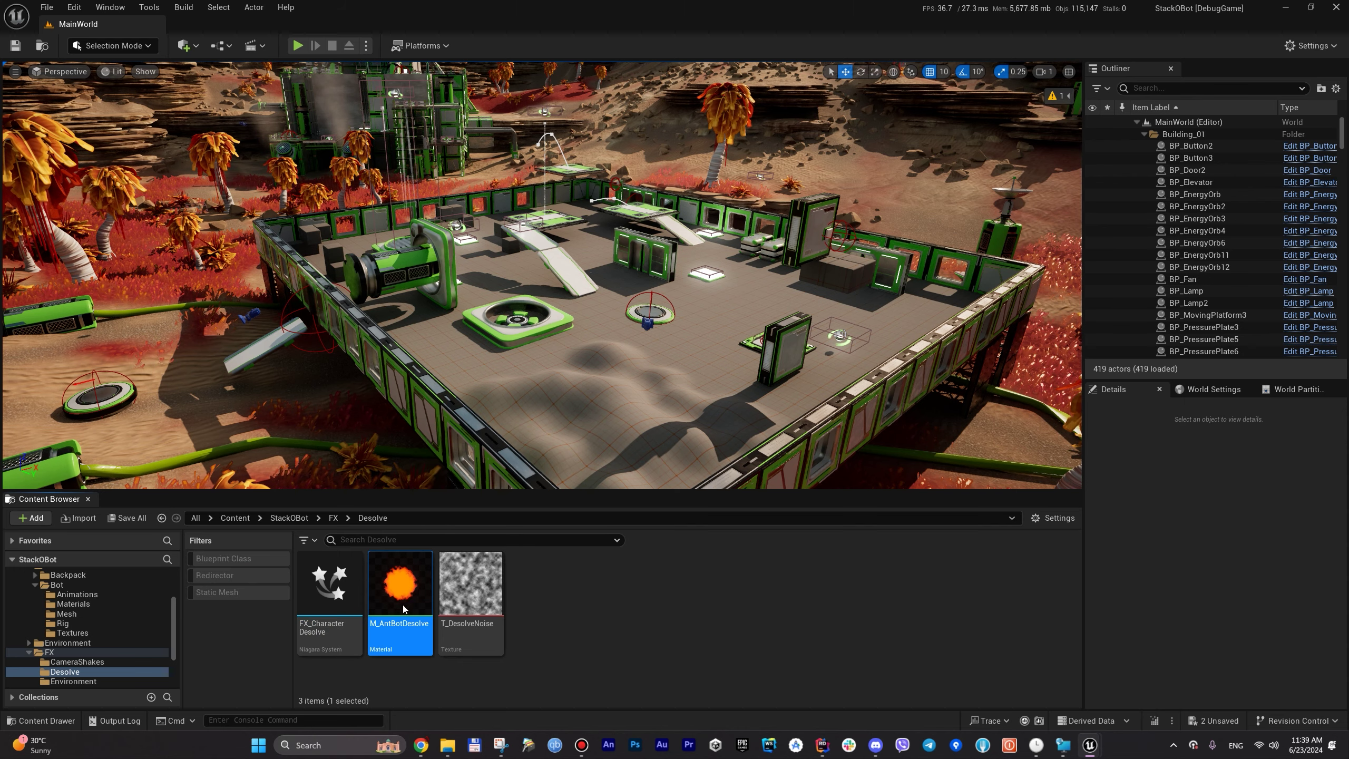
scroll(722, 456, down, 8)
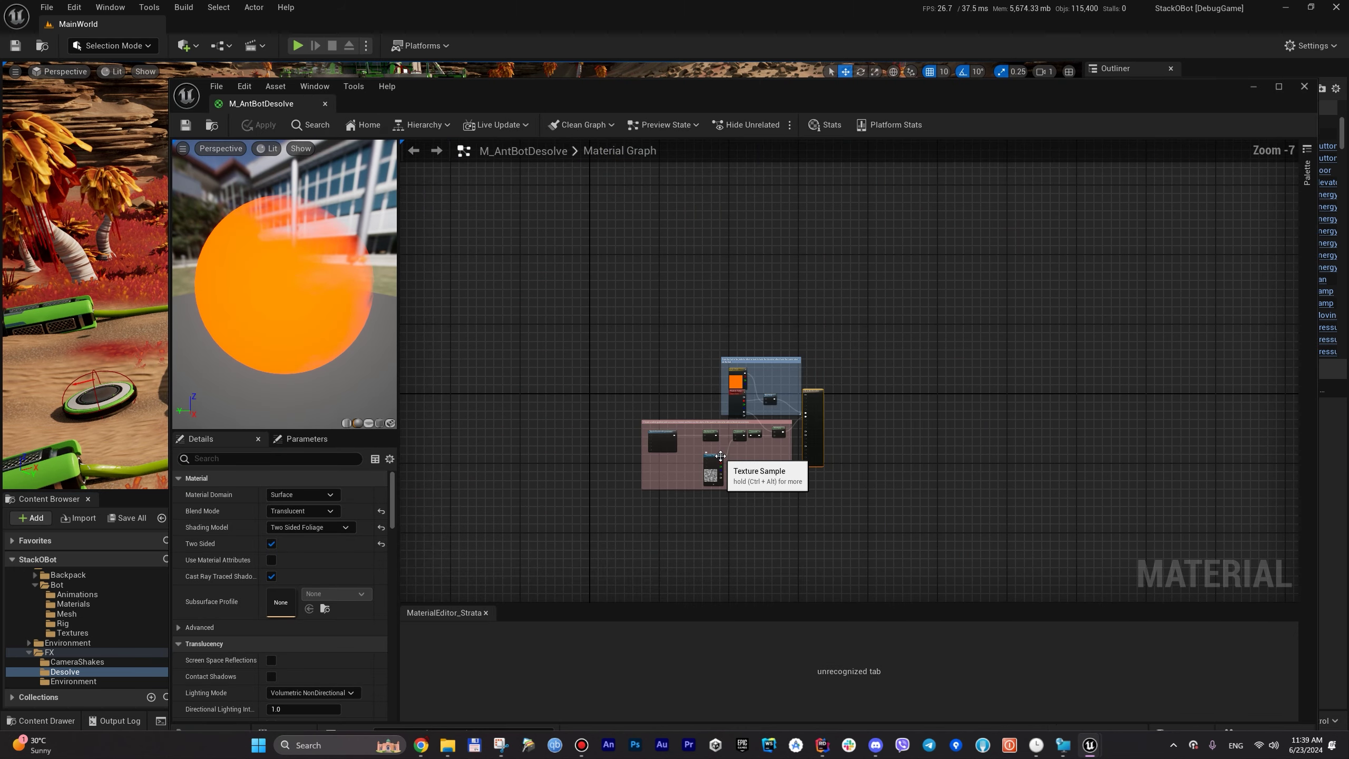
scroll(720, 456, up, 6)
mouse_move(732, 477)
right_down()
mouse_move(751, 459)
mouse_move(705, 509)
right_up()
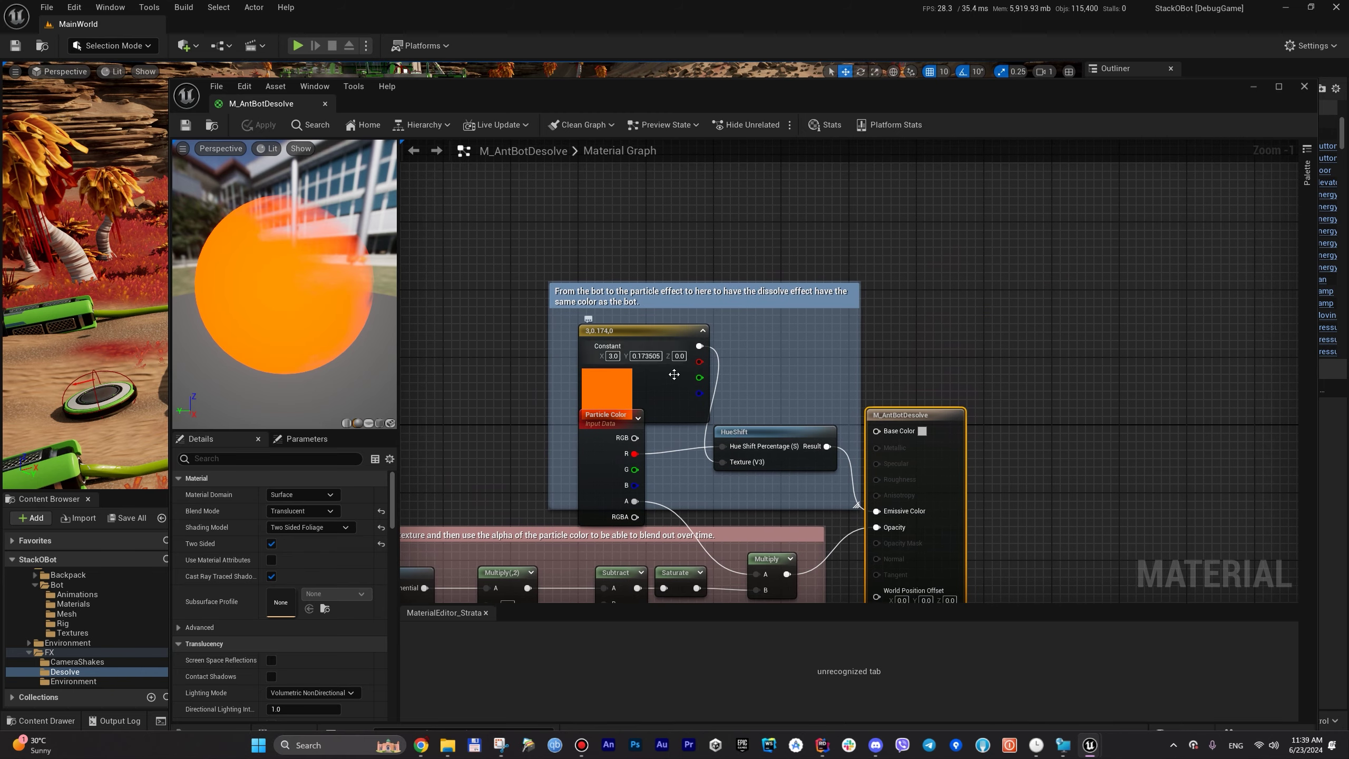
drag(661, 351, 660, 334)
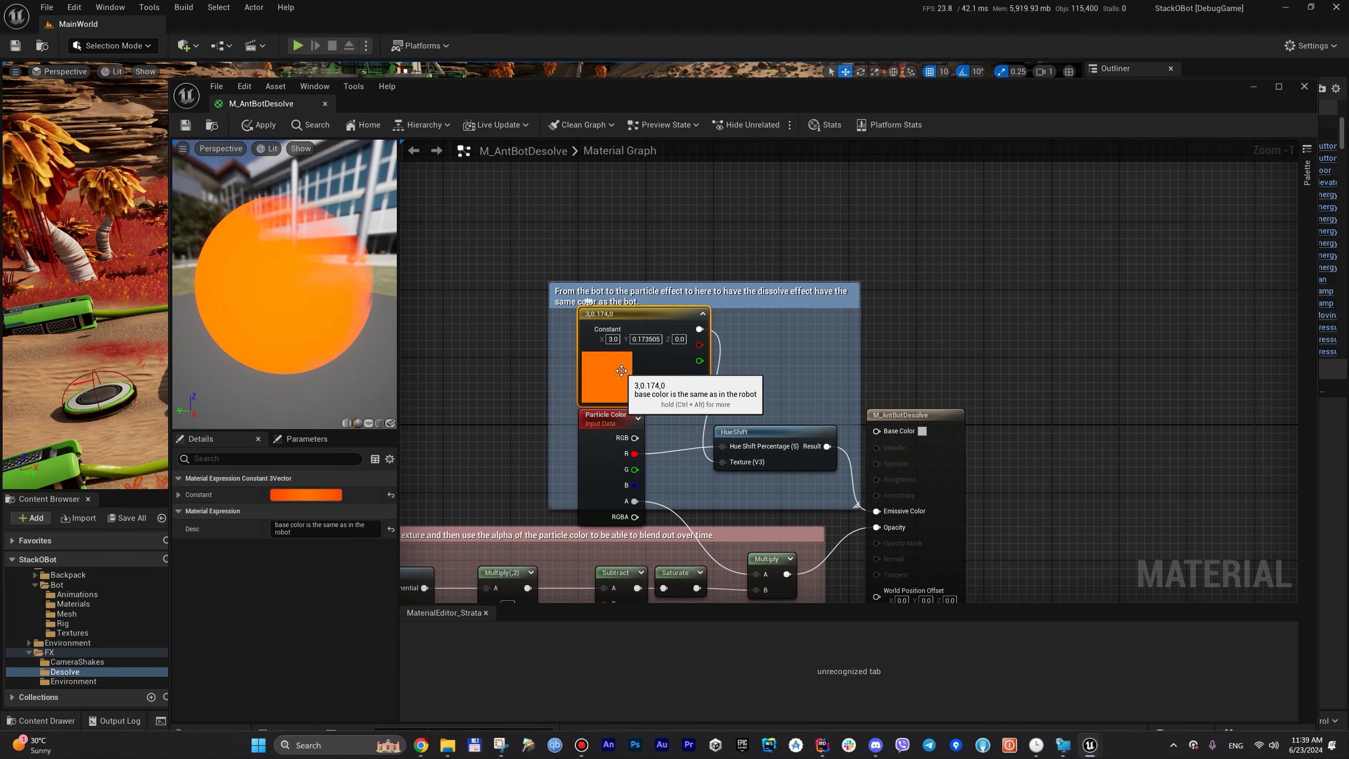
click(306, 495)
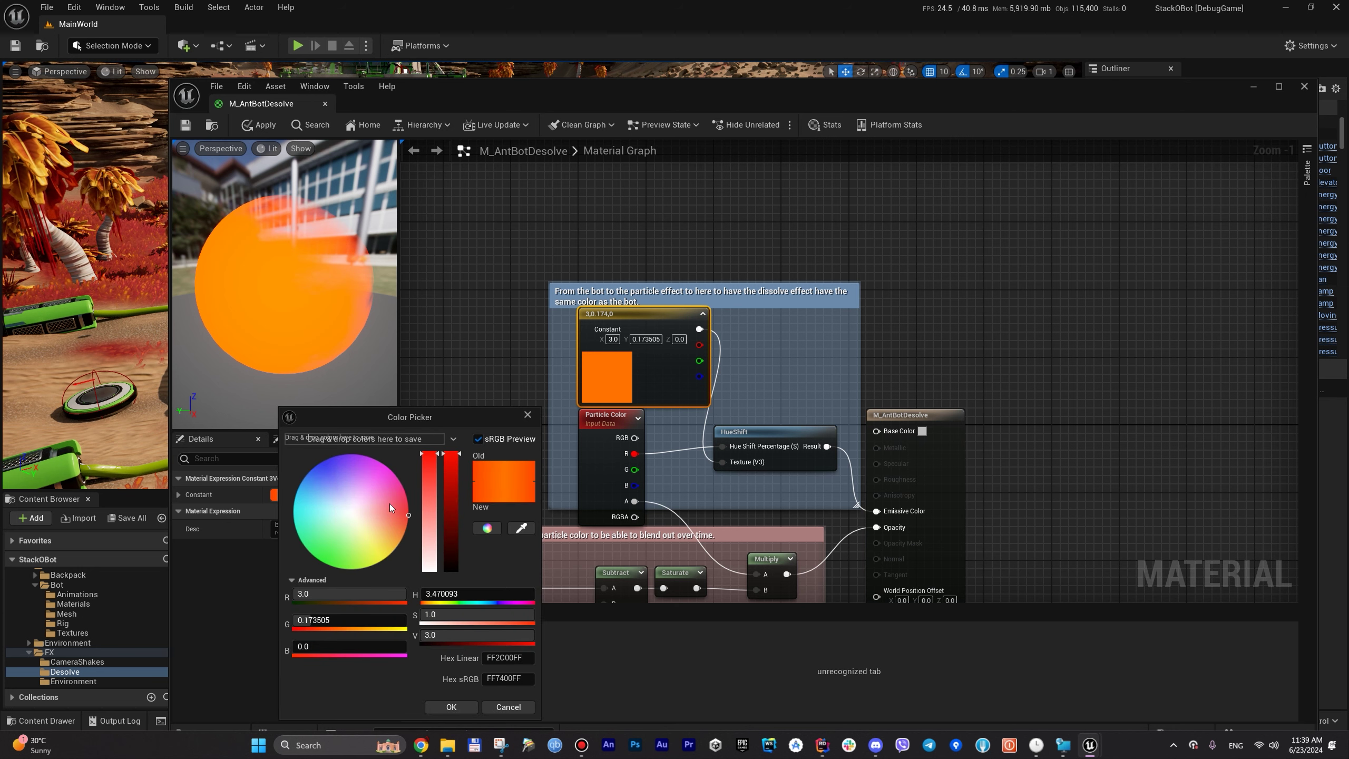
click(375, 483)
click(447, 705)
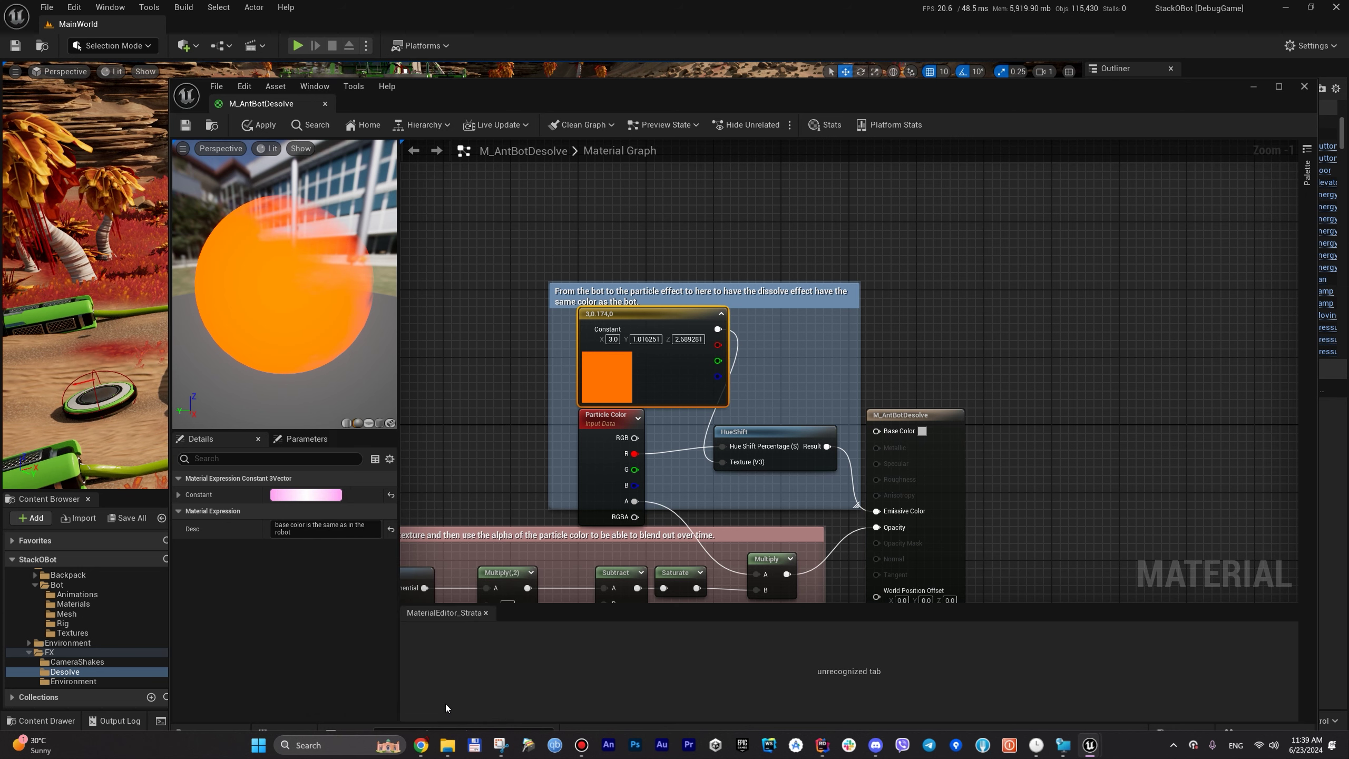
Step: Inspect the dissolving sphere preview, then close the material editor and apply the changes
mouse_move(483, 477)
right_down()
mouse_move(639, 278)
mouse_move(751, 237)
right_up()
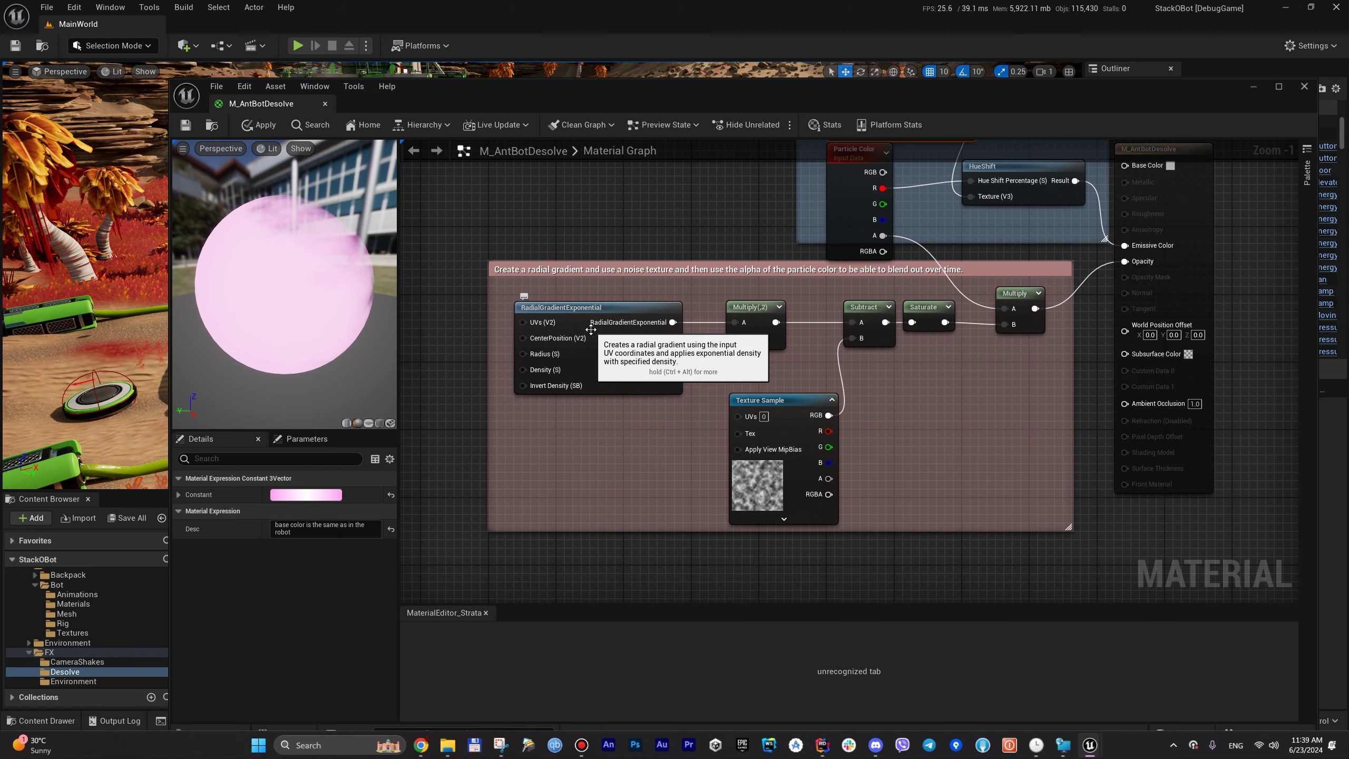
right_drag(930, 395, 759, 453)
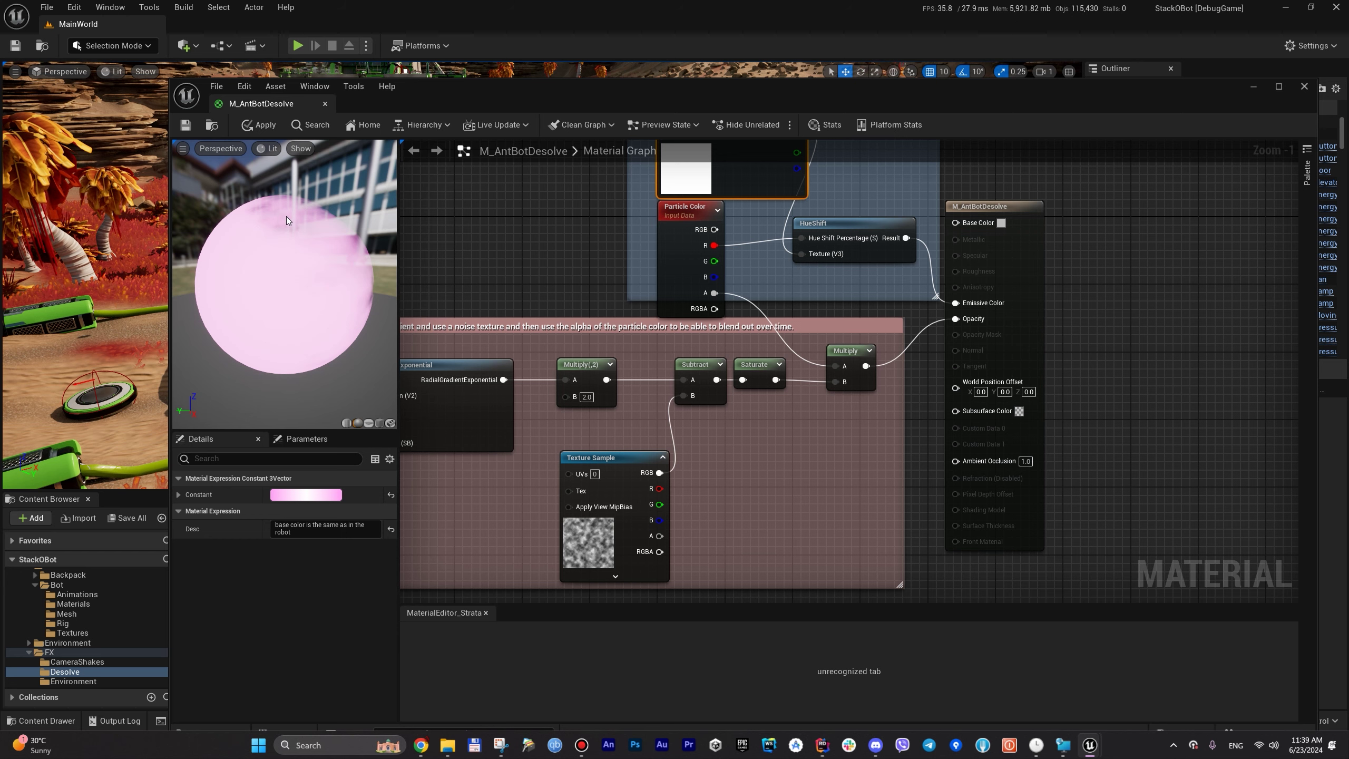
mouse_move(286, 287)
mouse_down()
mouse_move(319, 276)
mouse_move(364, 290)
mouse_up()
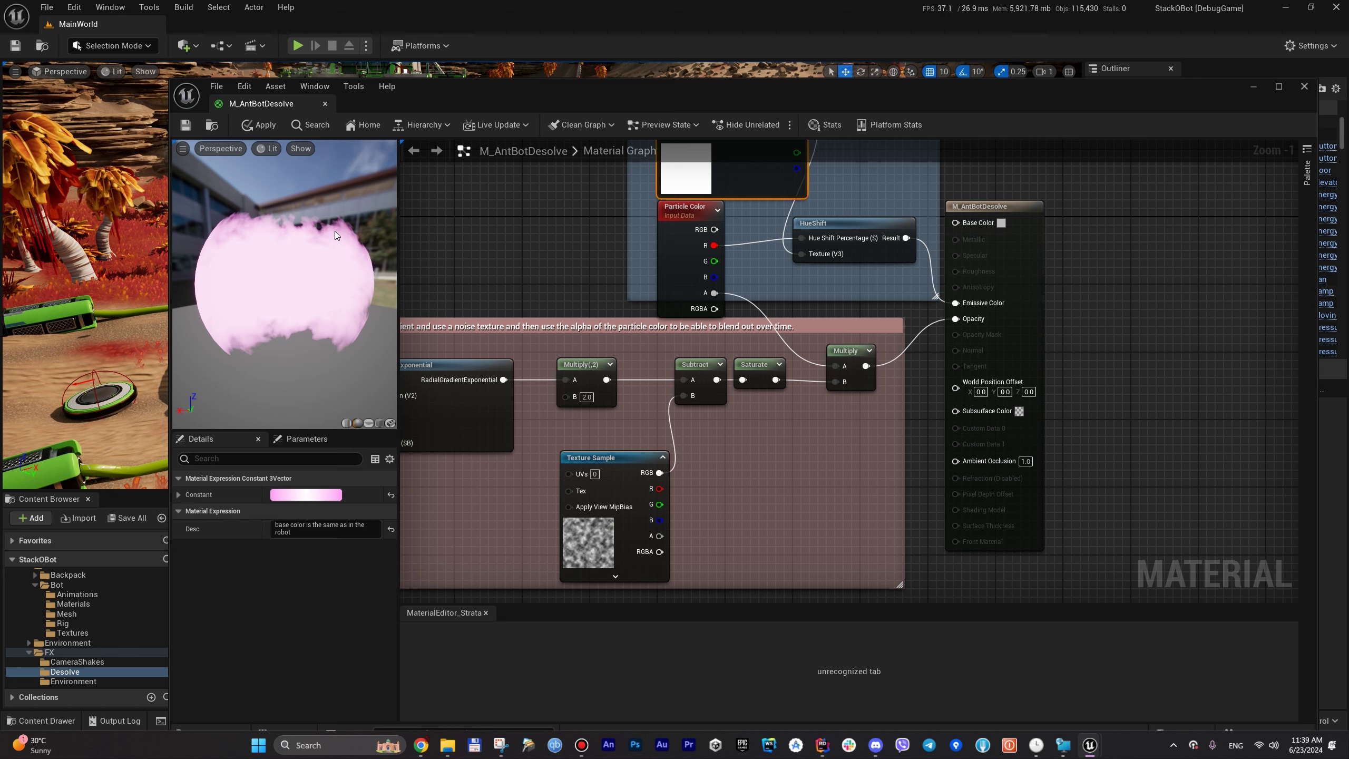
drag(350, 309, 350, 309)
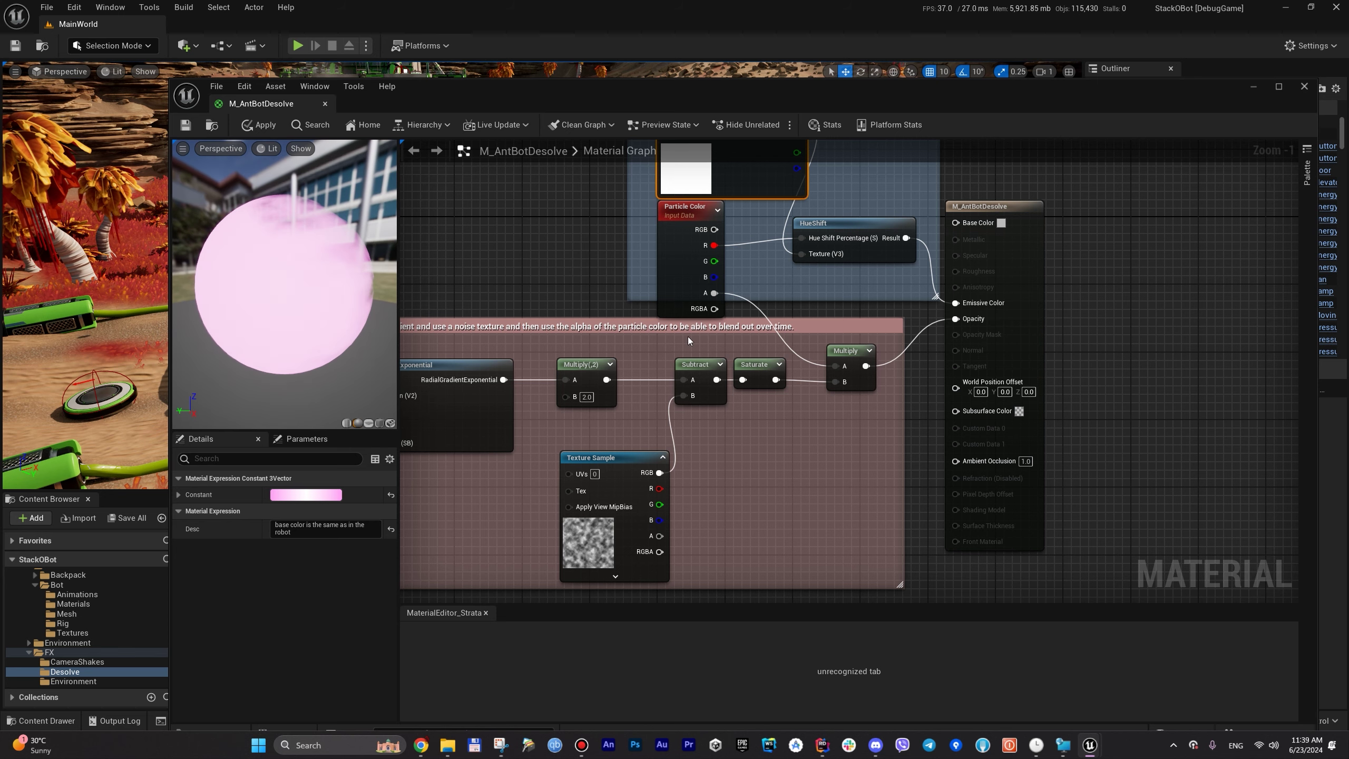
right_drag(789, 341, 889, 412)
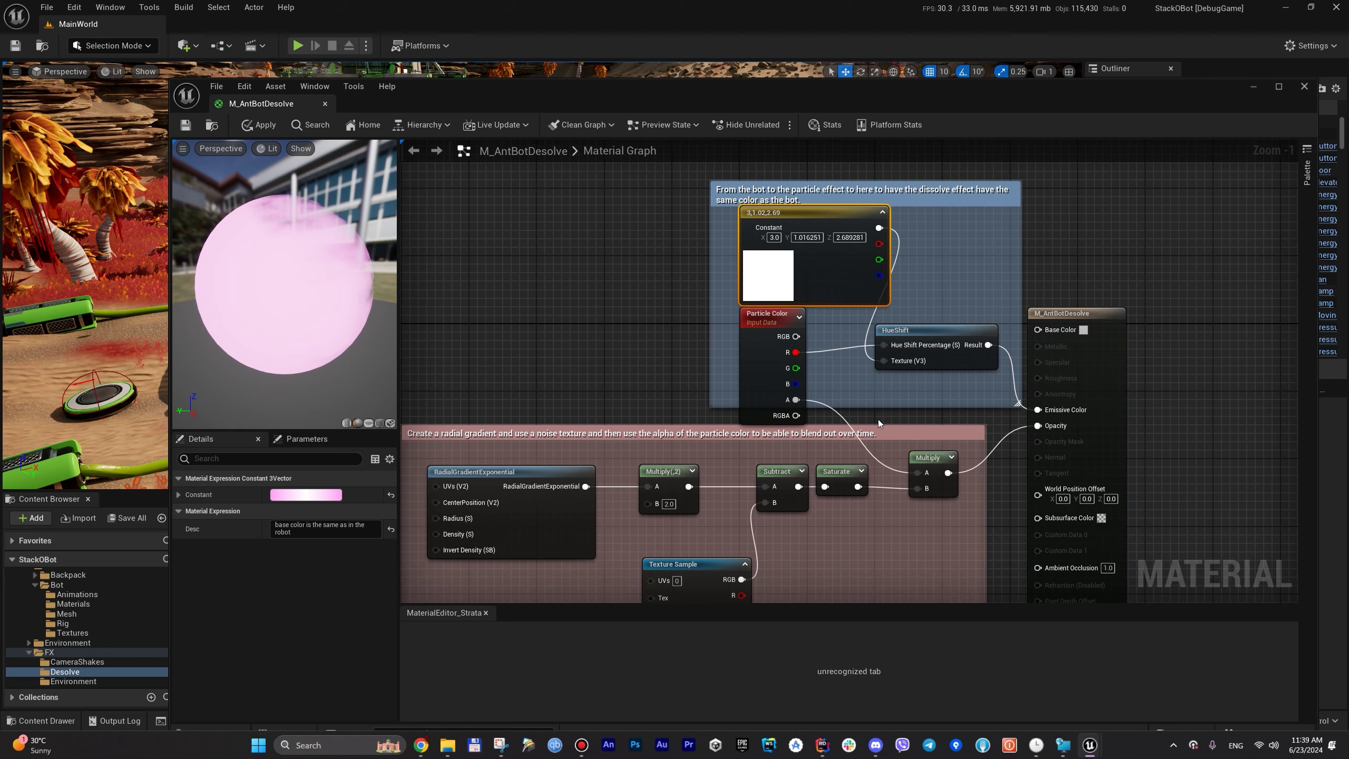
click(1304, 86)
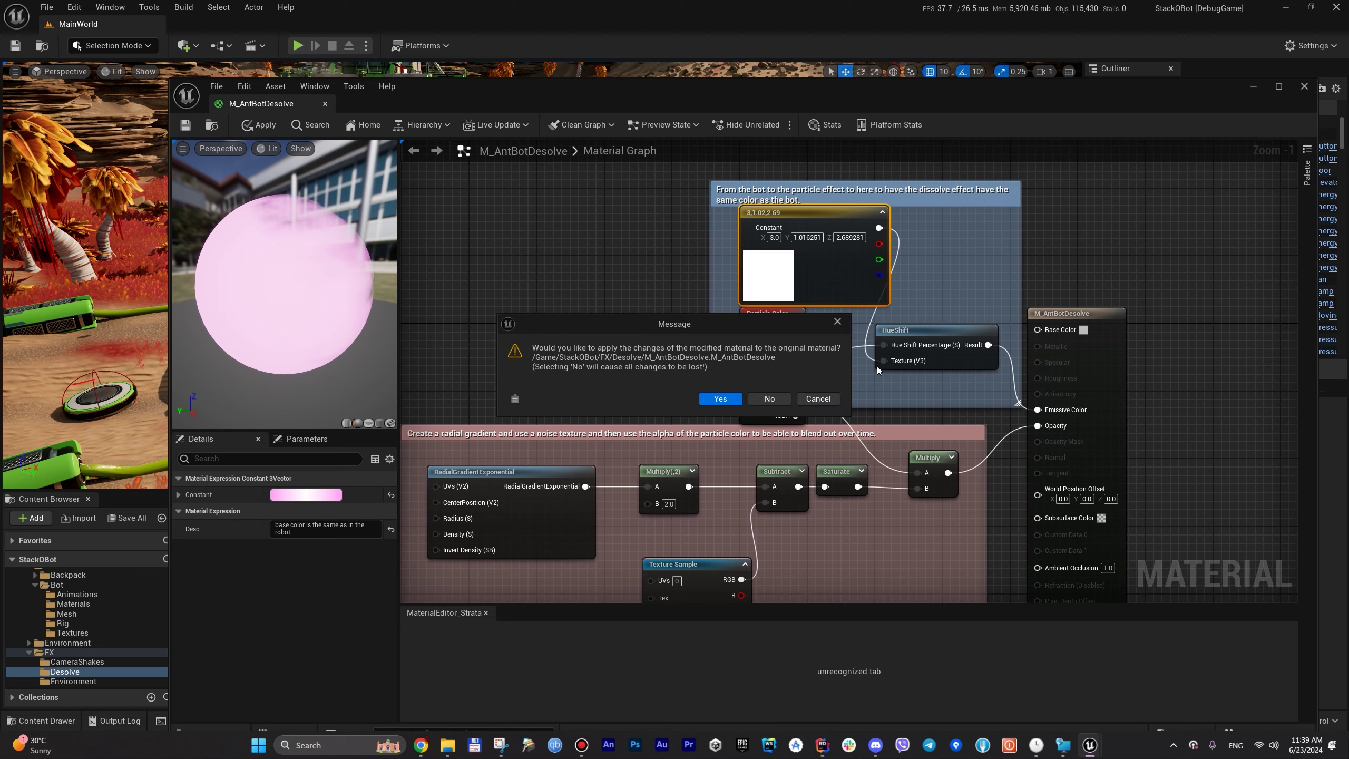
click(780, 403)
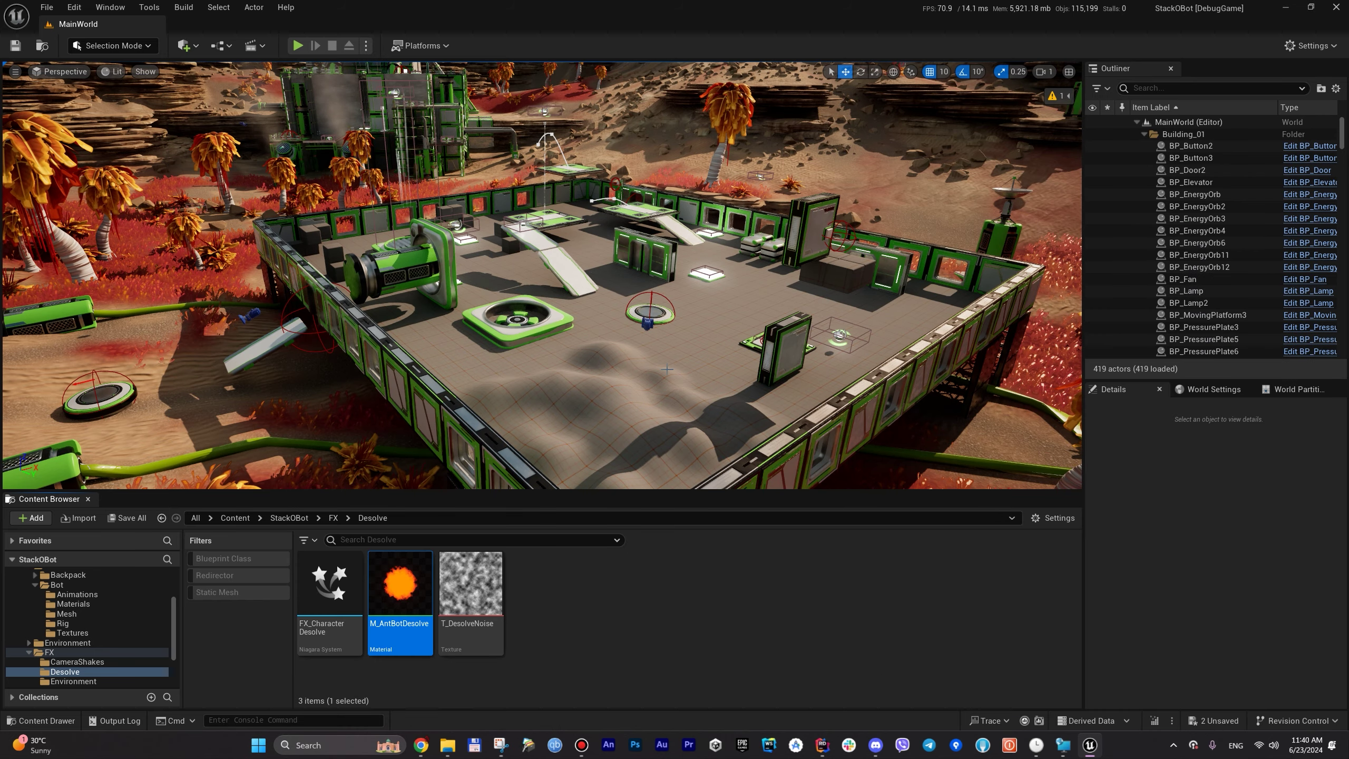
Step: Reopen FX_CharacterDesolve and disable its Desolve emitter
double_click(356, 624)
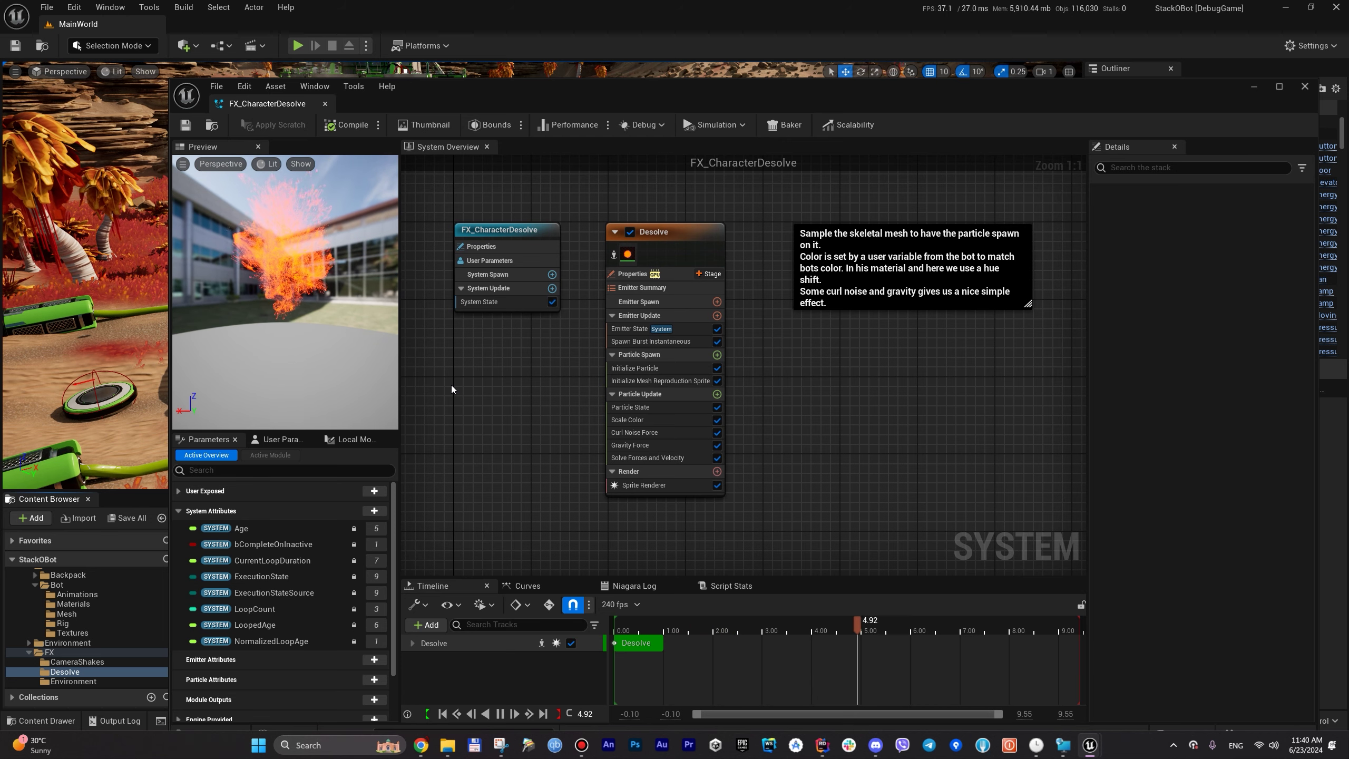
right_drag(463, 379, 574, 390)
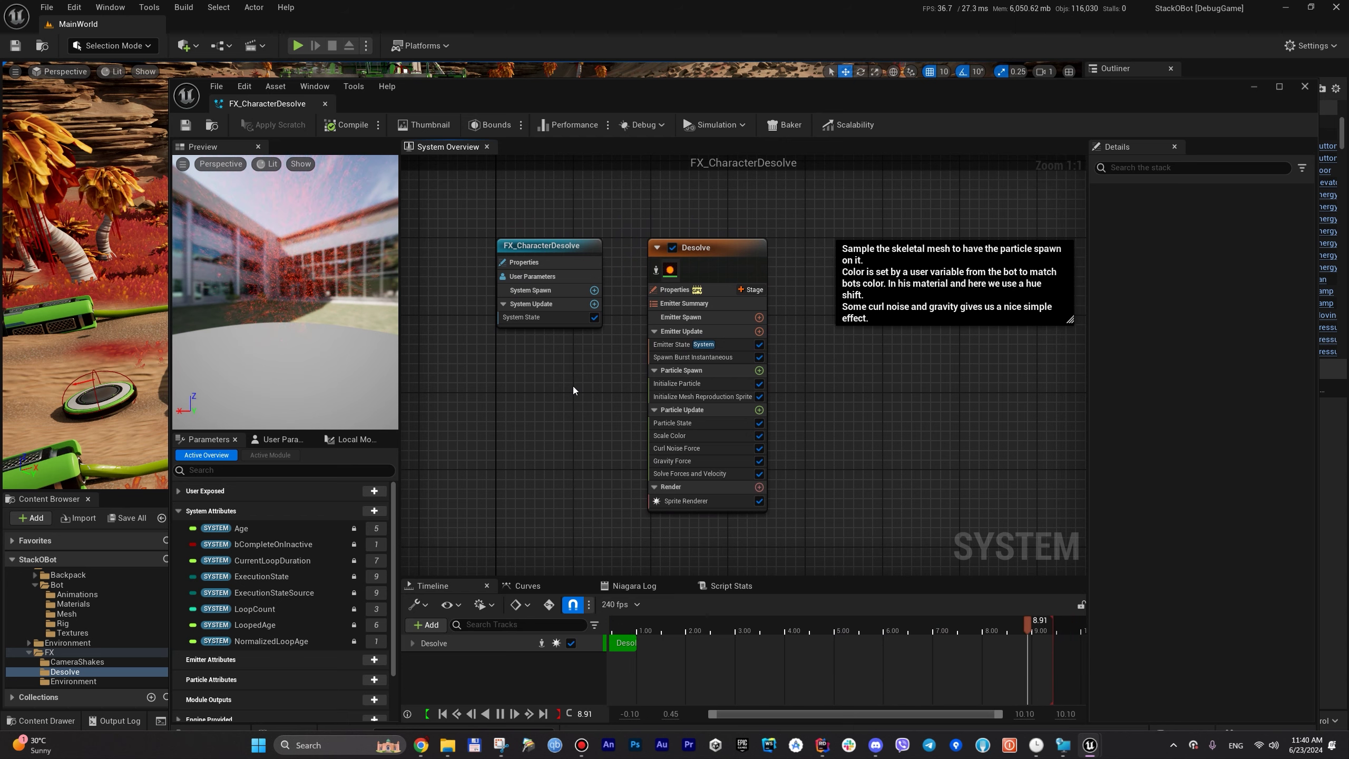
click(672, 247)
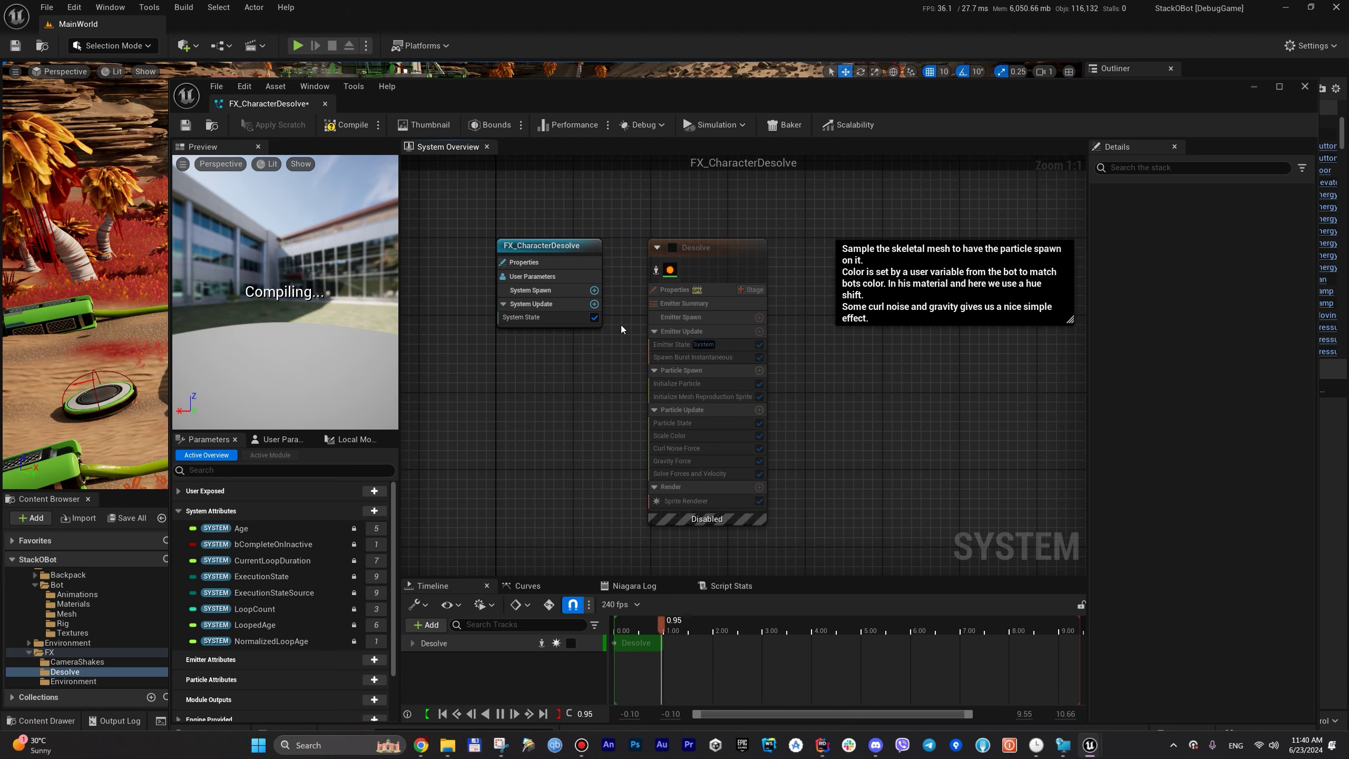
Step: Add a Fountain emitter from the Add Emitter templates to the system
right_click(621, 326)
click(649, 351)
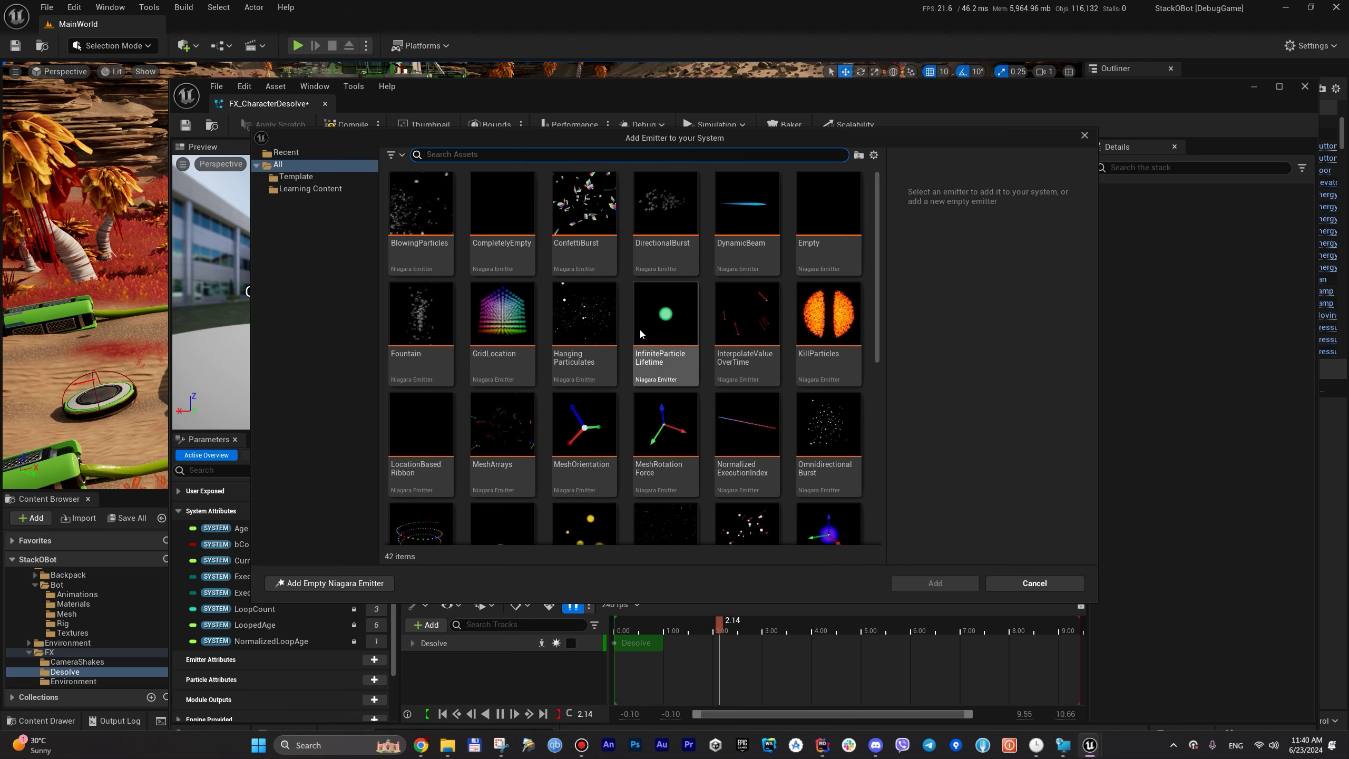
mouse_move(640, 333)
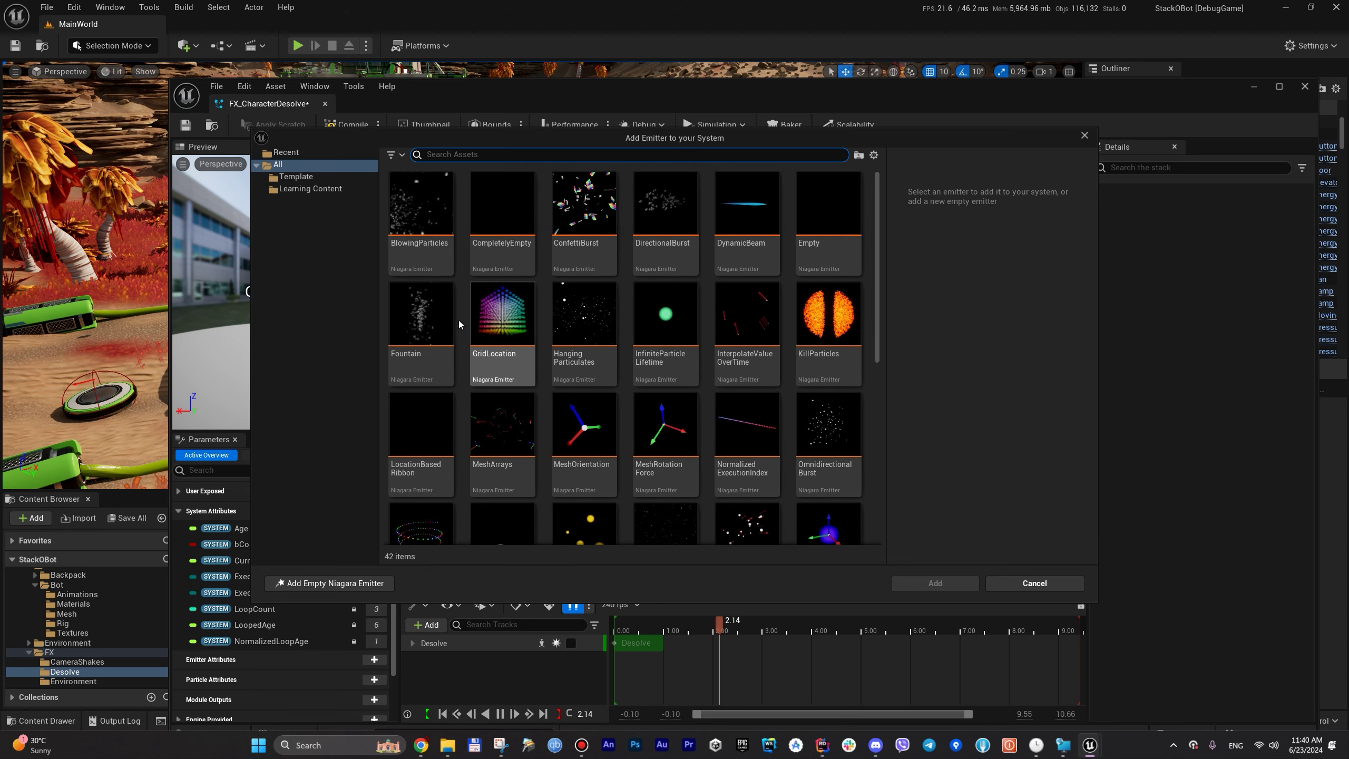
click(429, 321)
double_click(428, 315)
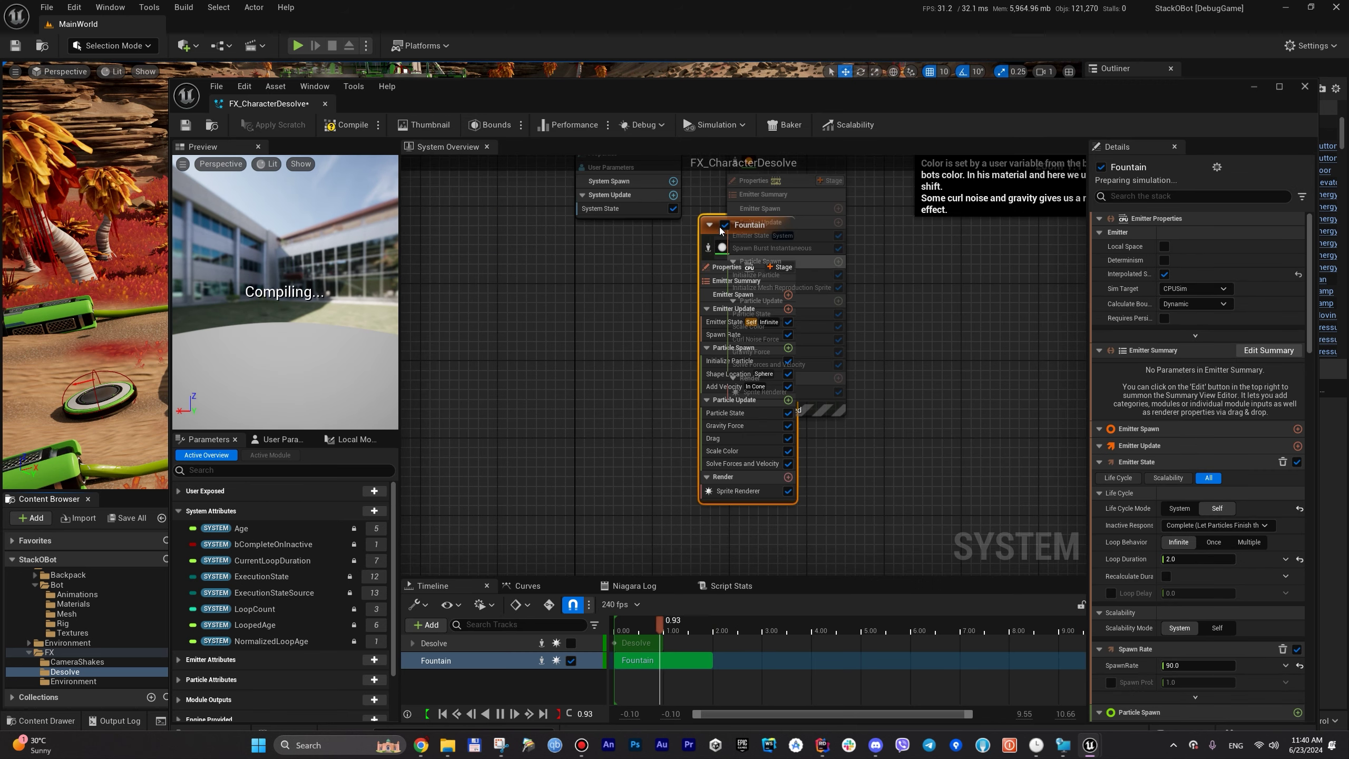
Step: Move the Fountain node clear of Desolve and inspect its Spawn Rate, Initialize Particle and Emitter State modules
drag(719, 231, 589, 256)
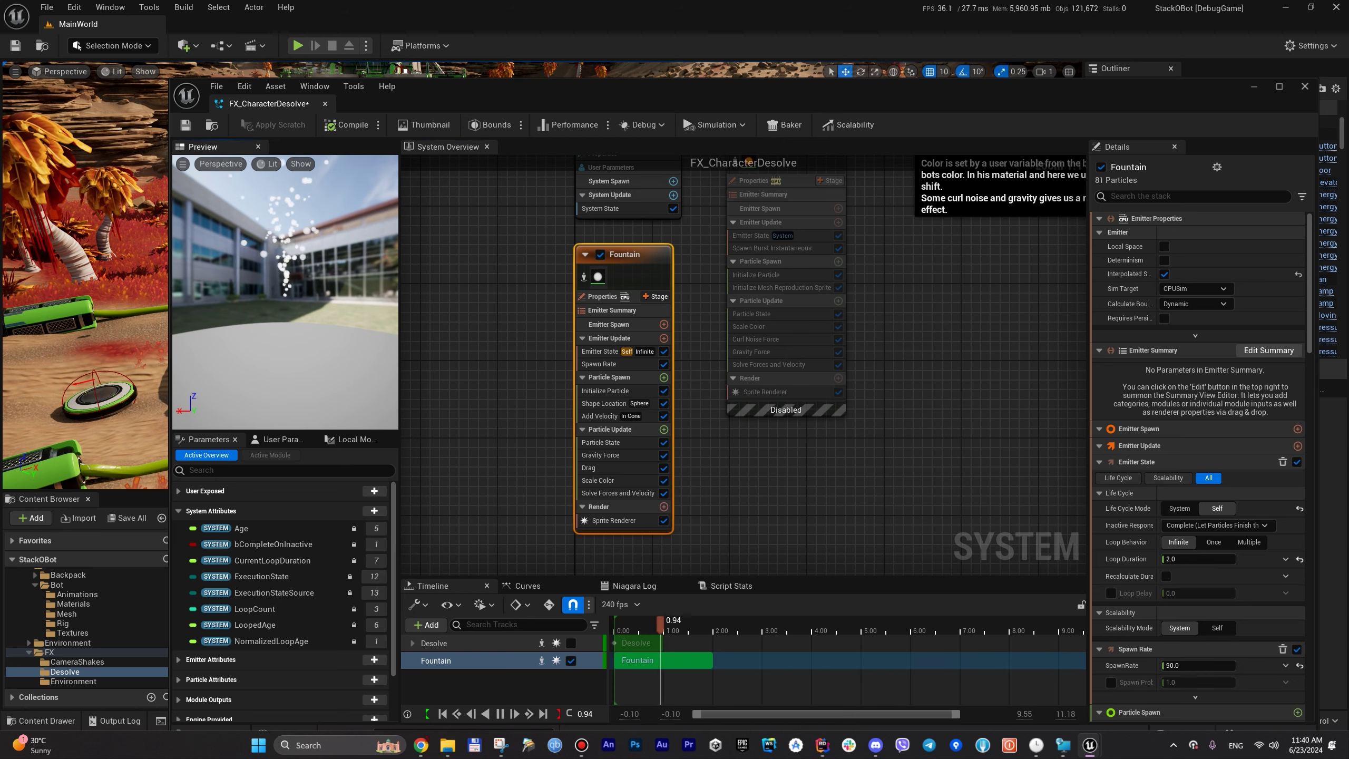
click(616, 363)
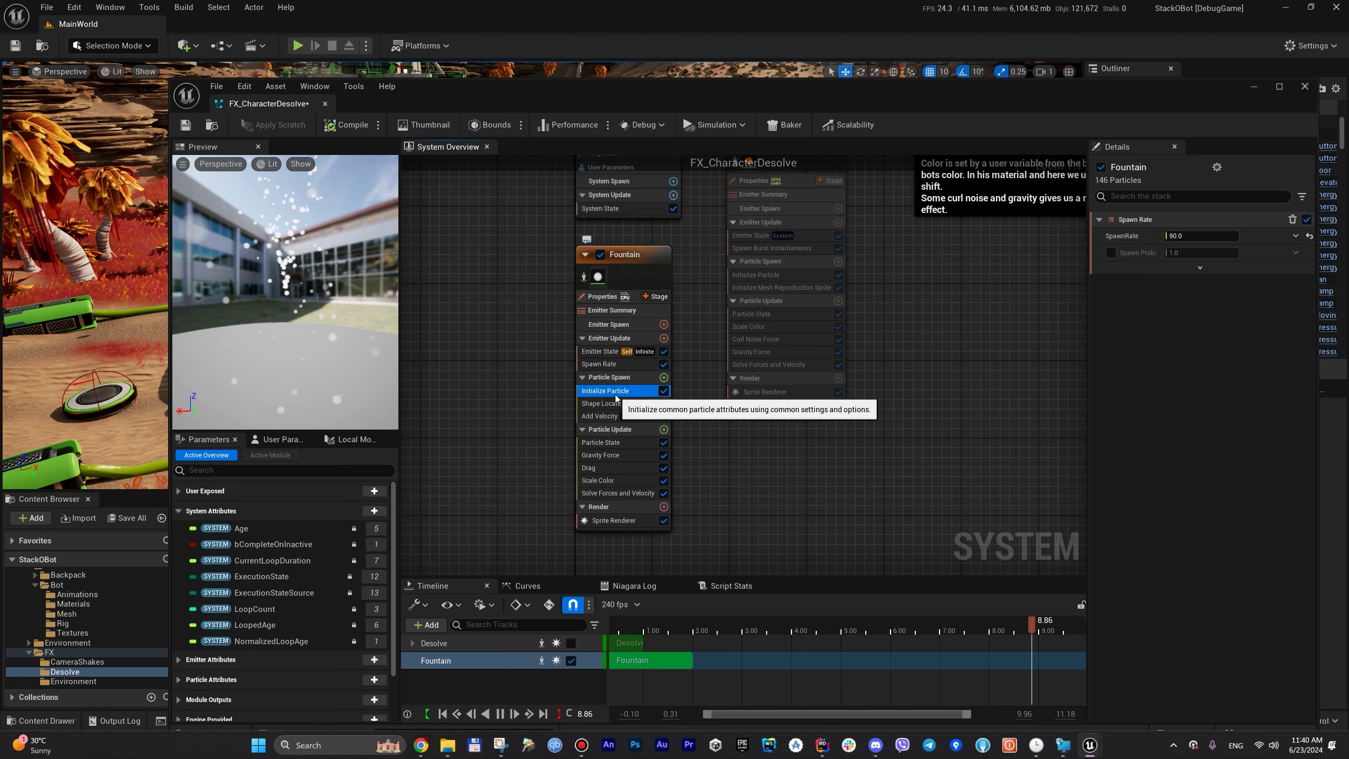
click(616, 393)
click(608, 354)
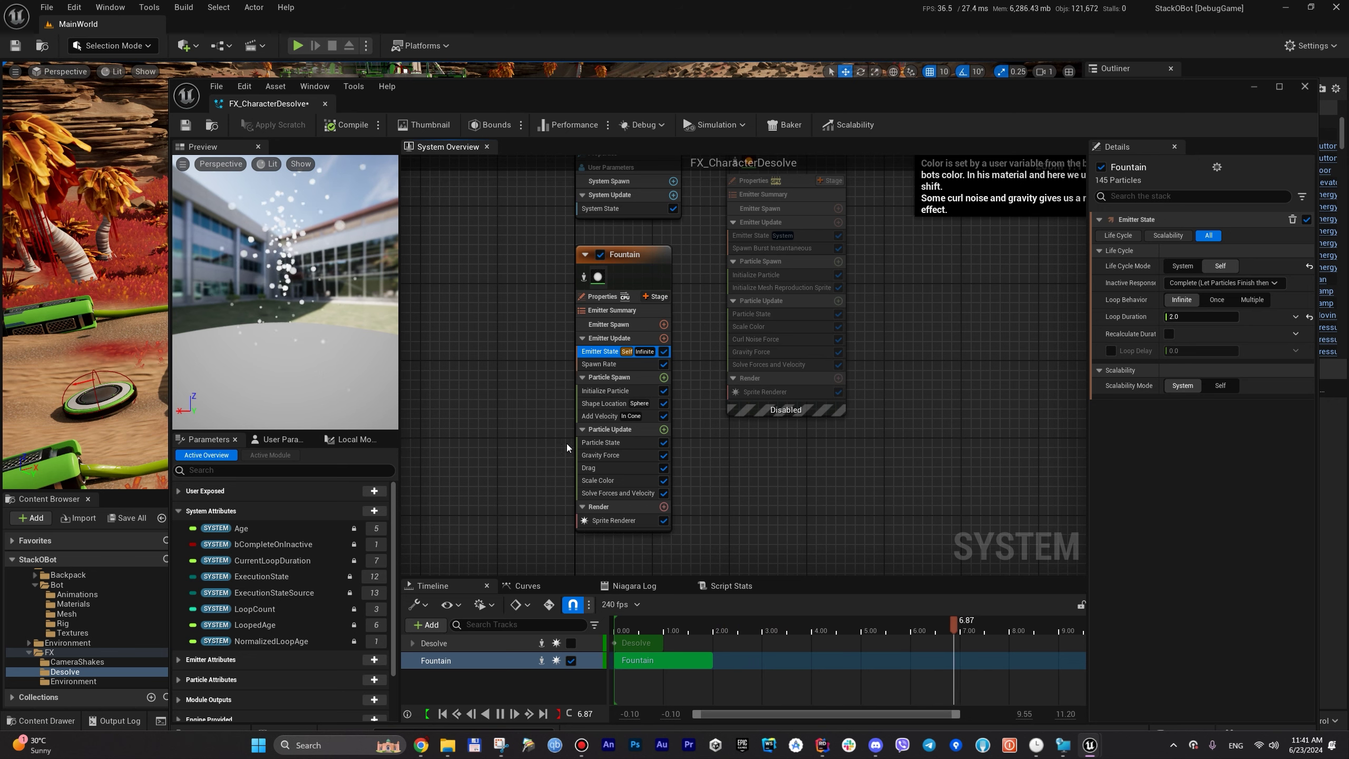
Step: Toggle the Fountain's Gravity Force off and back on, then set its Z to -9800.0
click(603, 455)
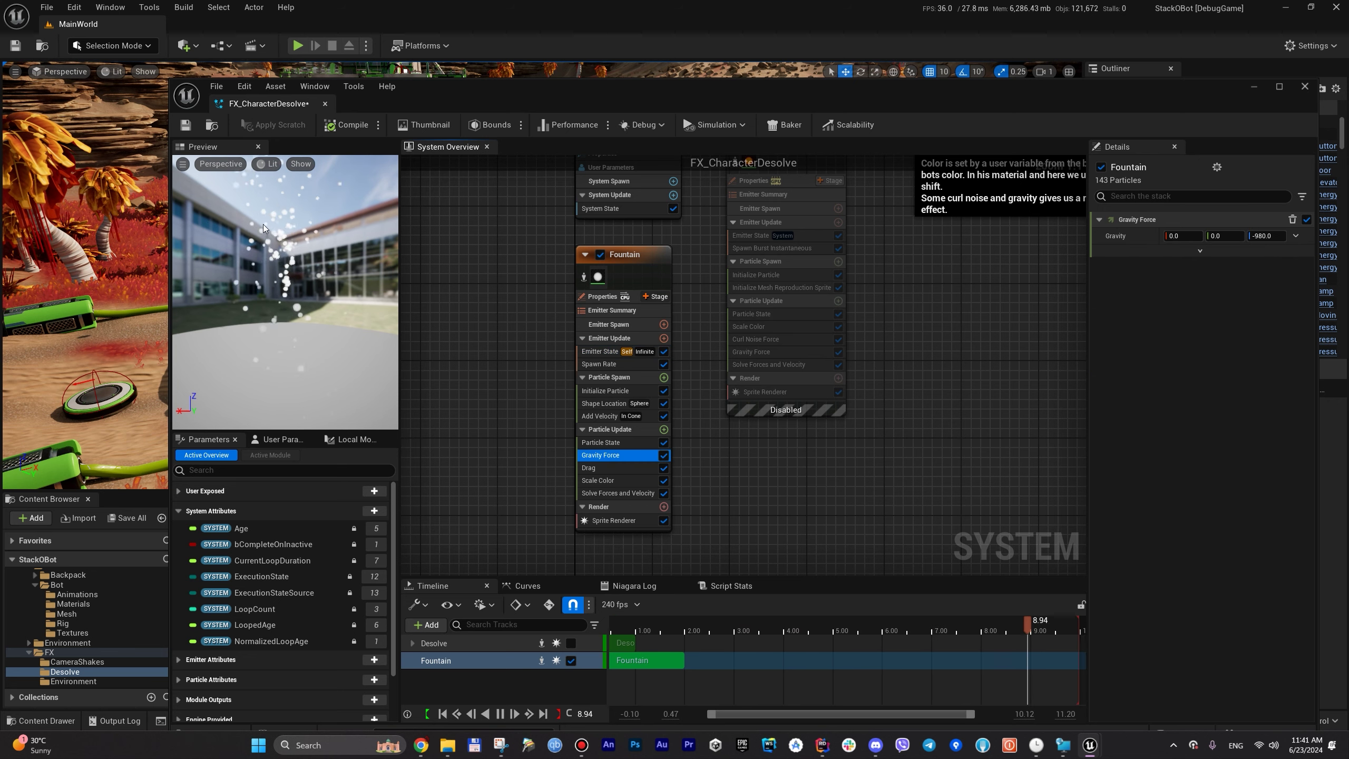
click(664, 456)
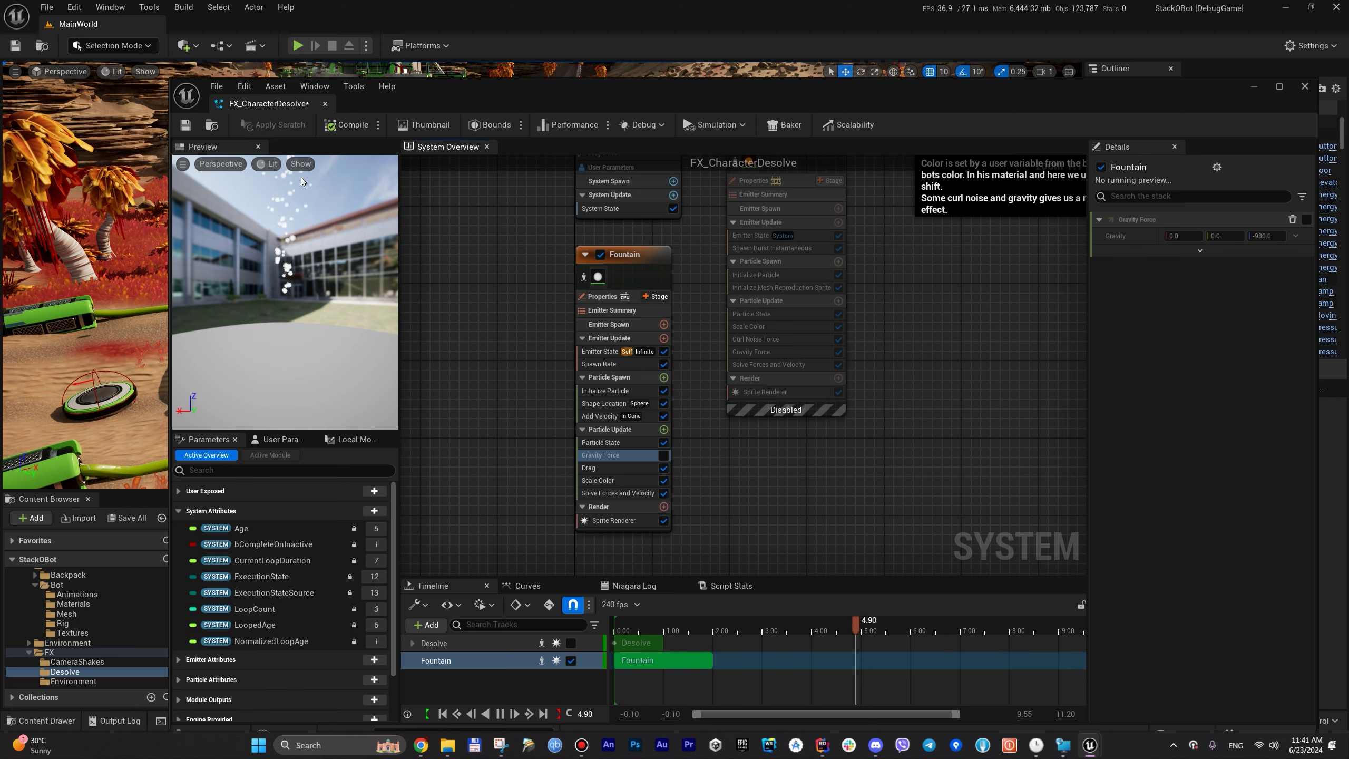
click(664, 455)
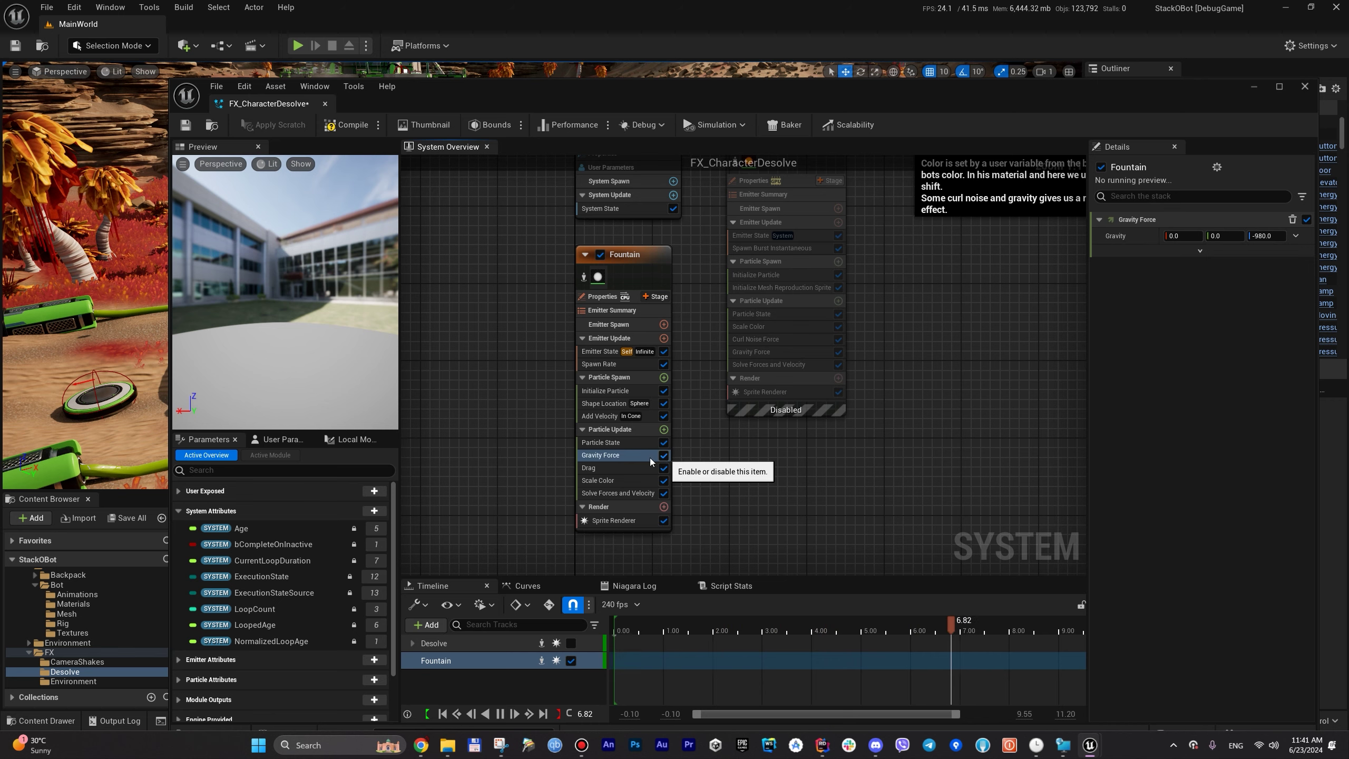
click(1264, 235)
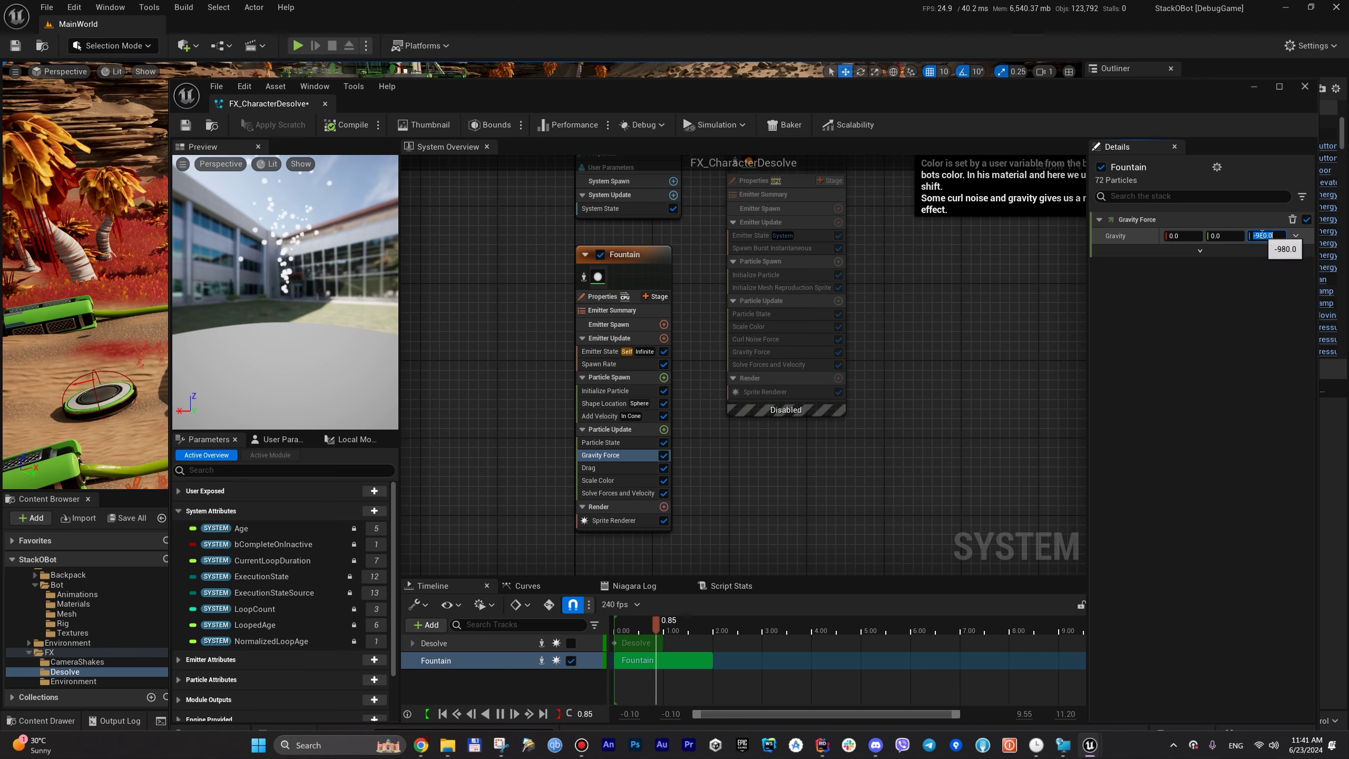
text(0)
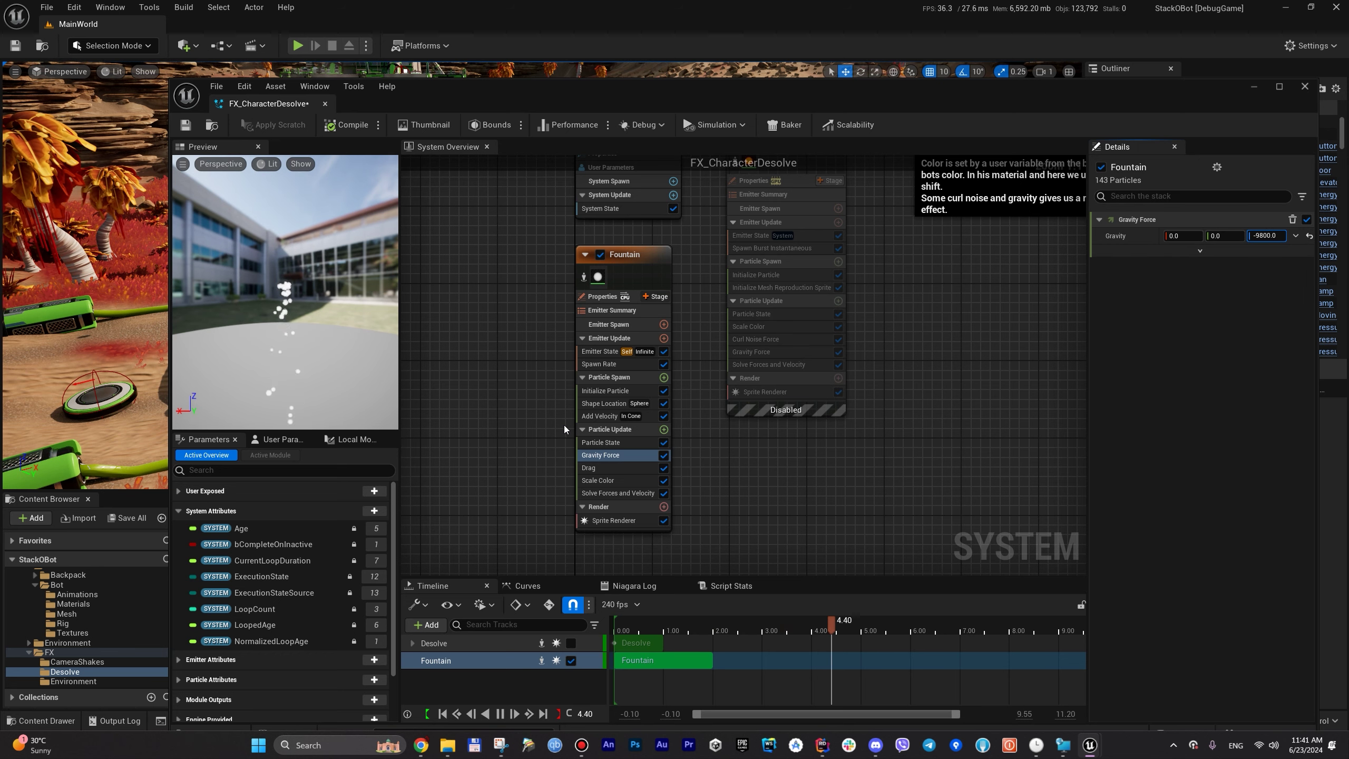
click(605, 405)
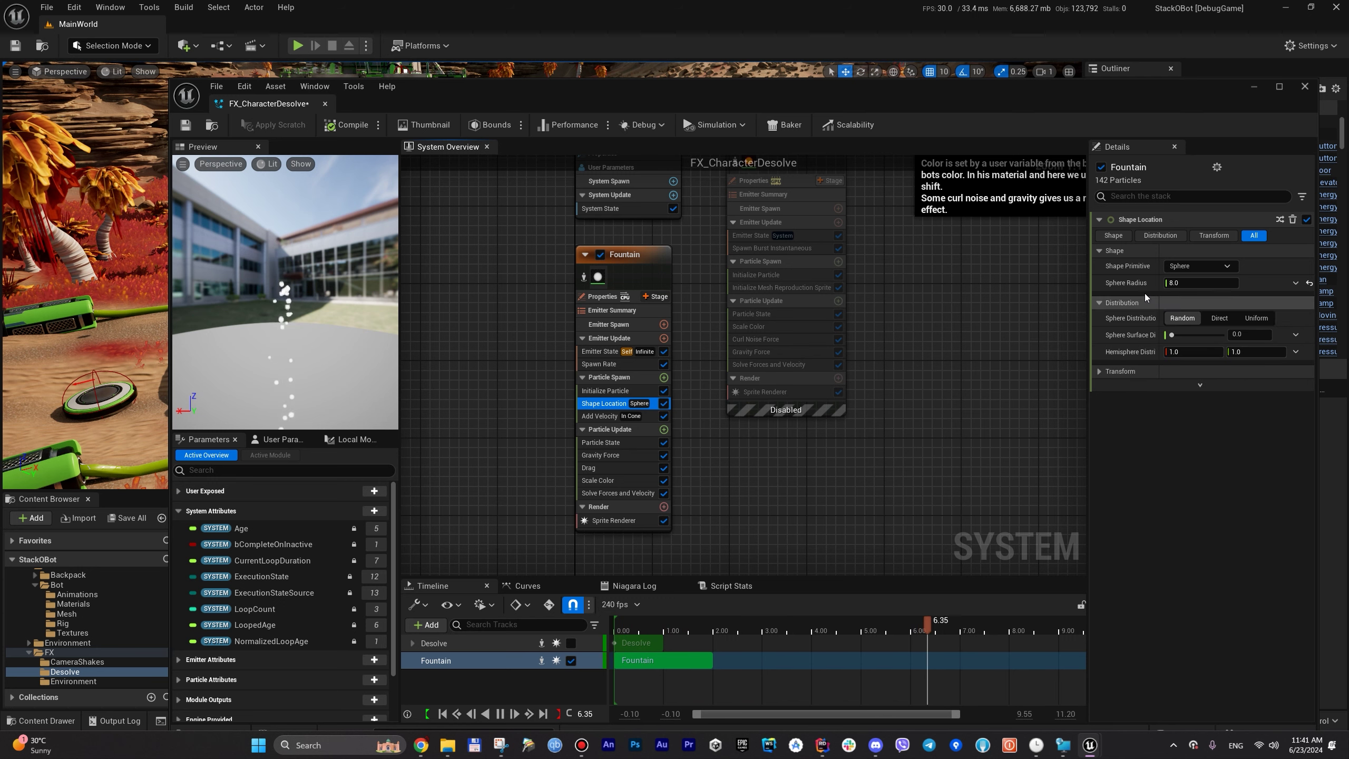
Step: Set Sphere Radius to 90, then switch Shape Primitive to Cylinder and finally Box / Plane
click(1190, 283)
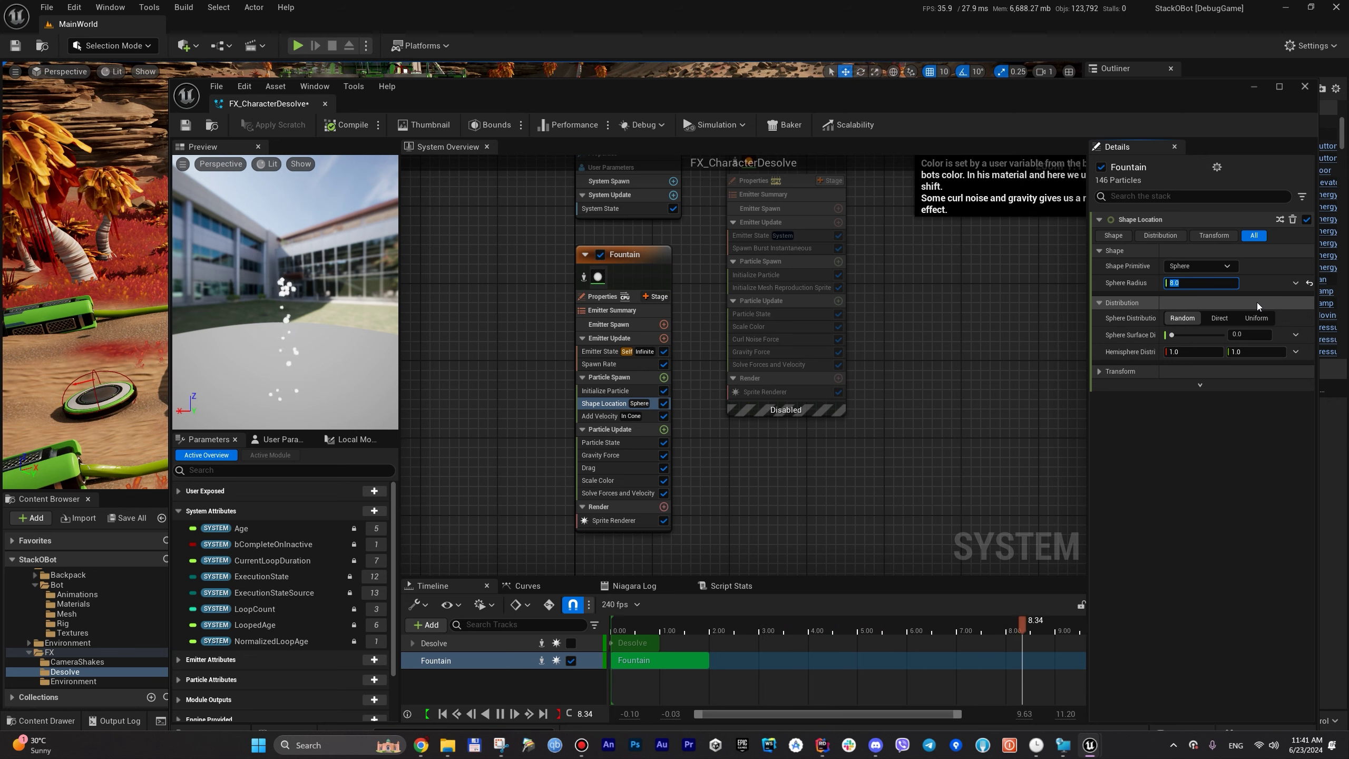
text(90)
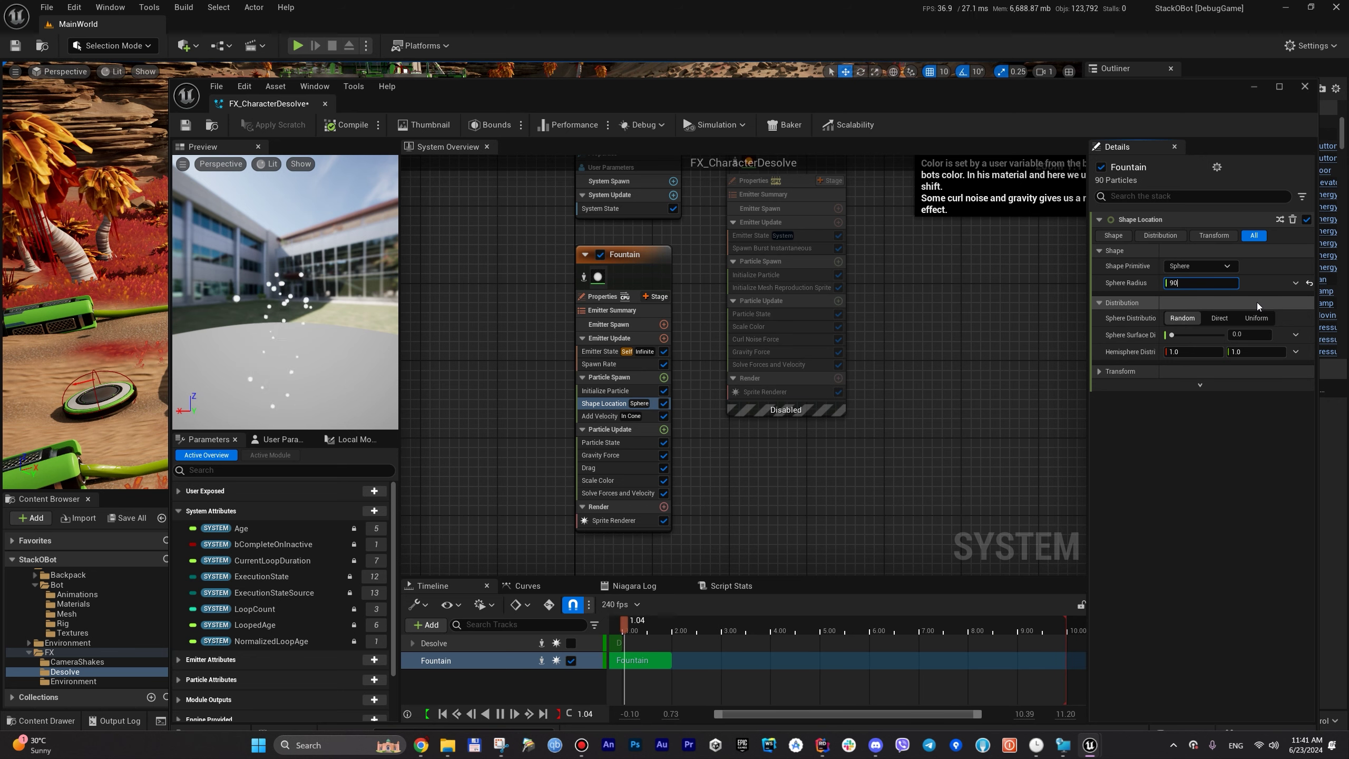
click(1212, 265)
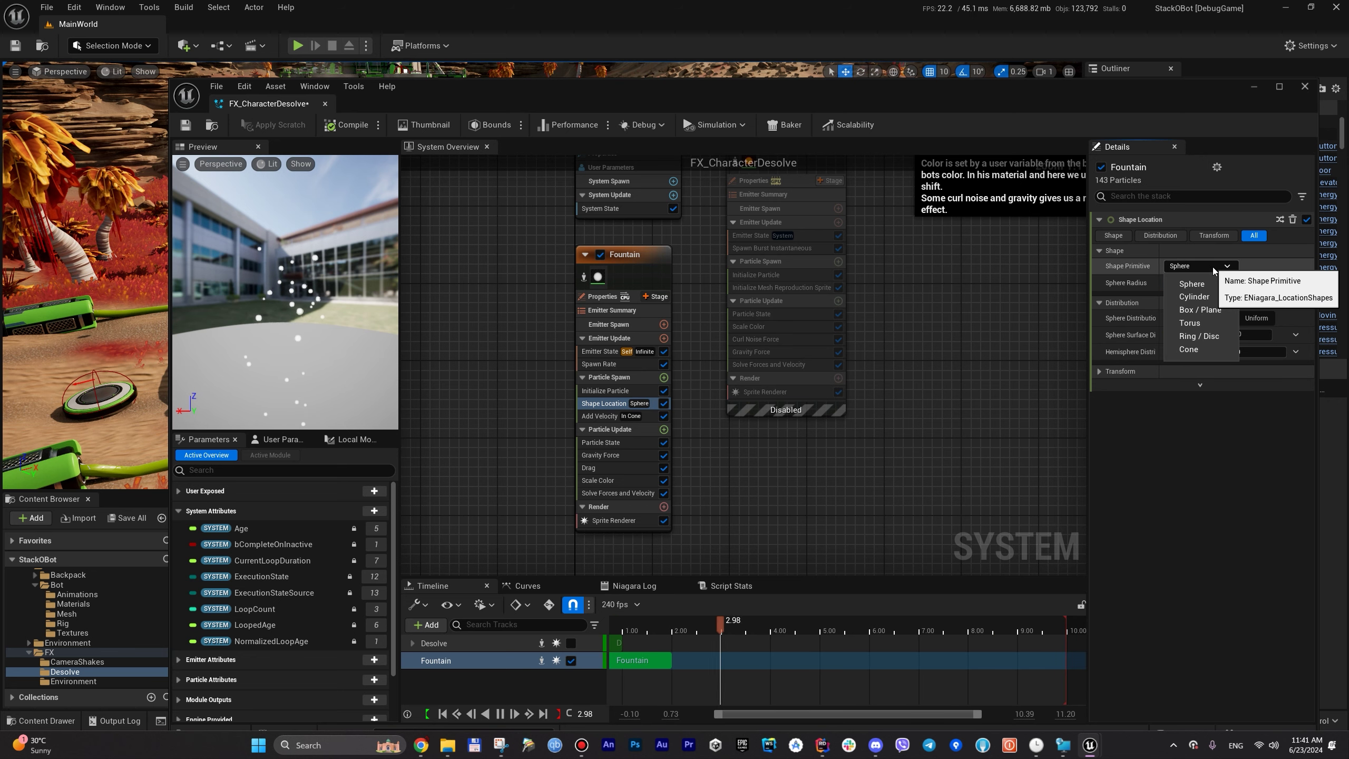
click(1222, 296)
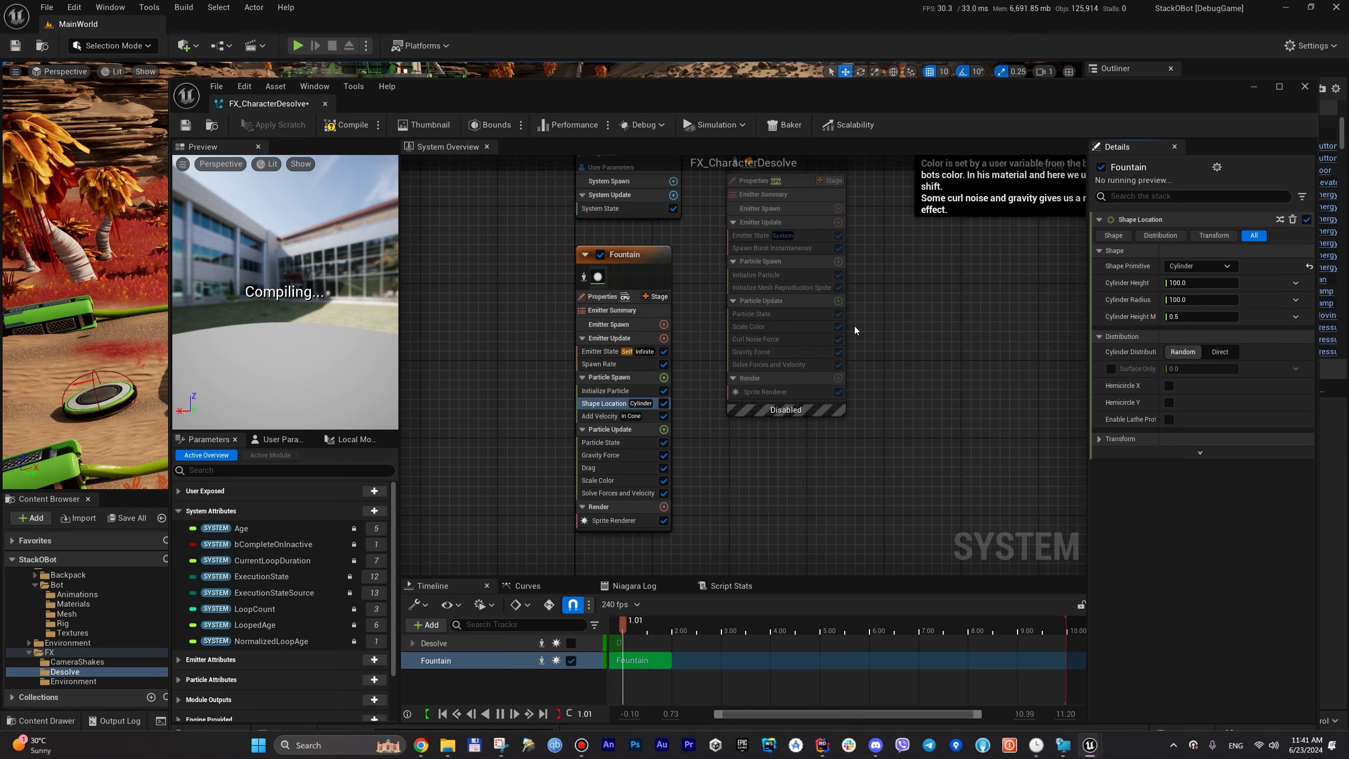
click(1218, 265)
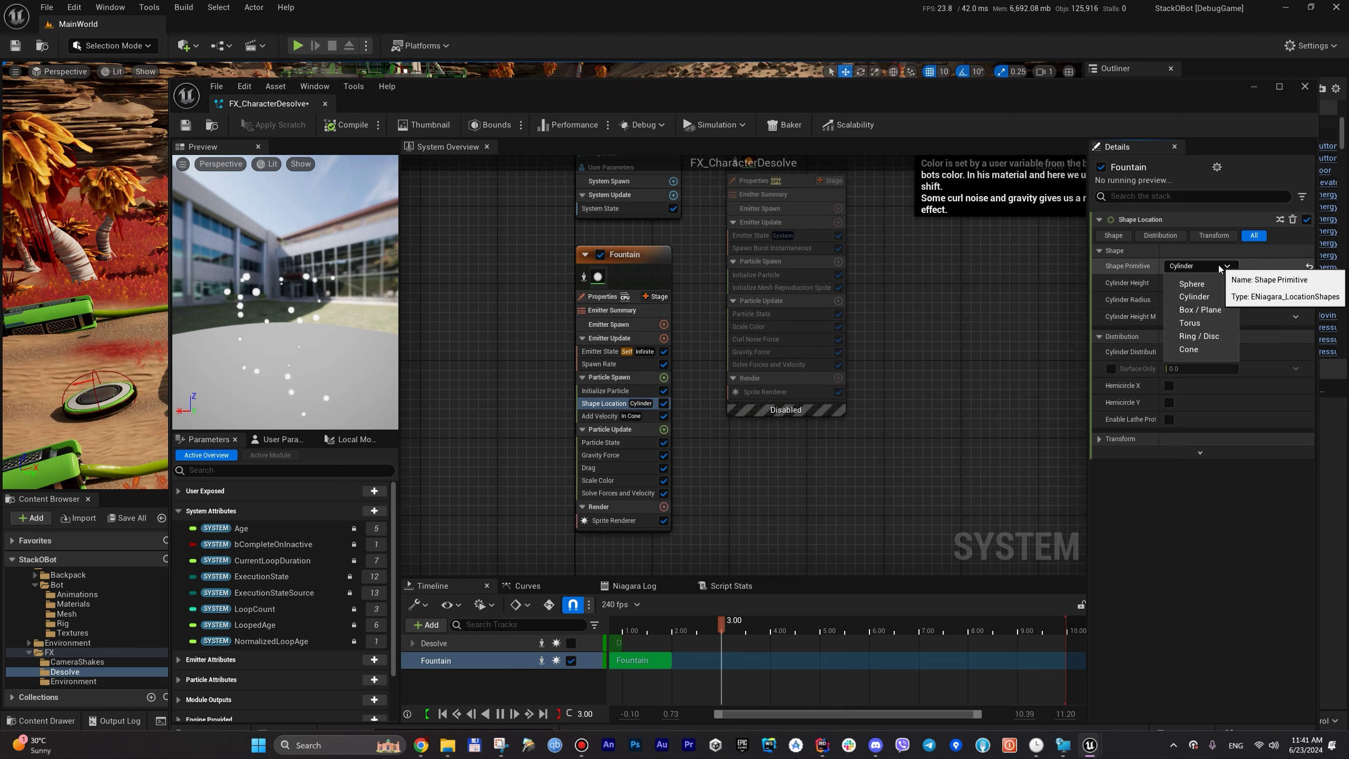
click(1216, 313)
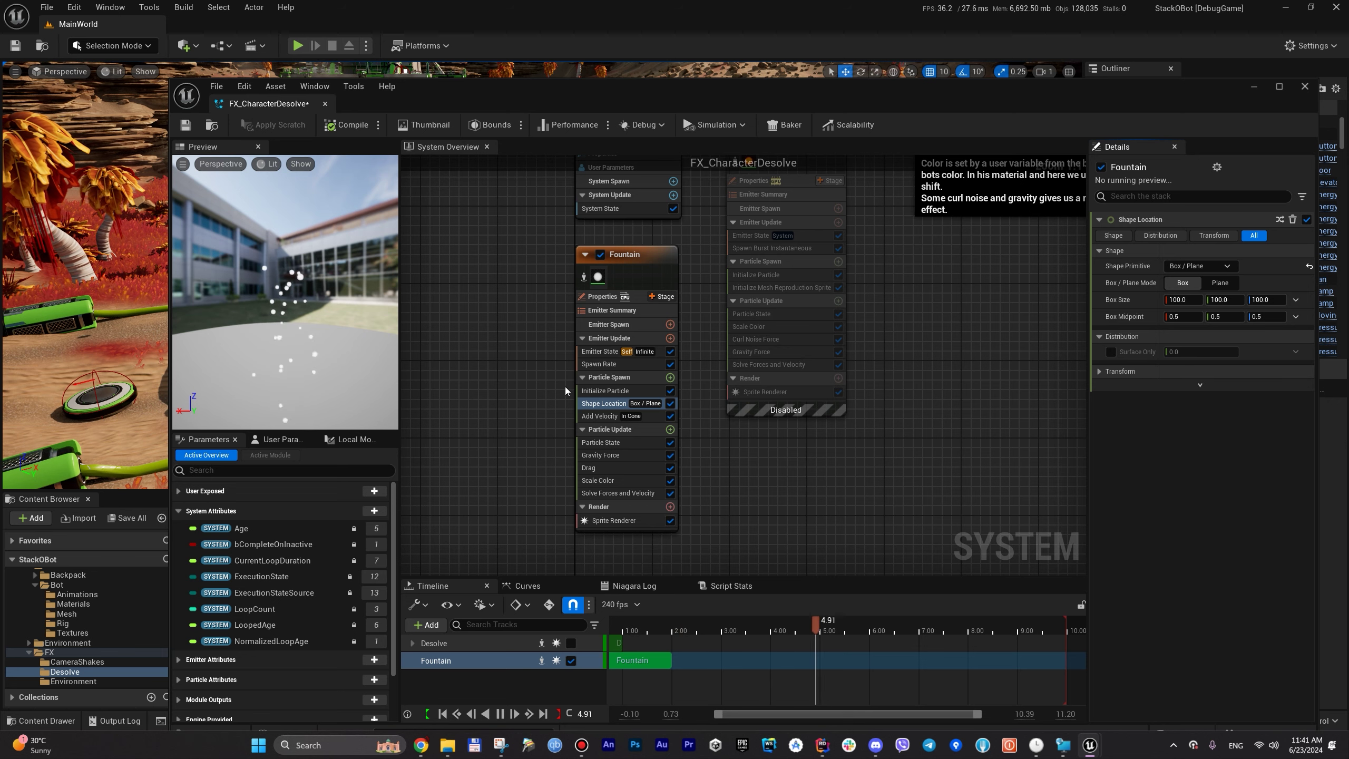
Step: Set the Fountain's SpawnRate to 10 and its Emitter State loop duration to 5.0 seconds
click(620, 365)
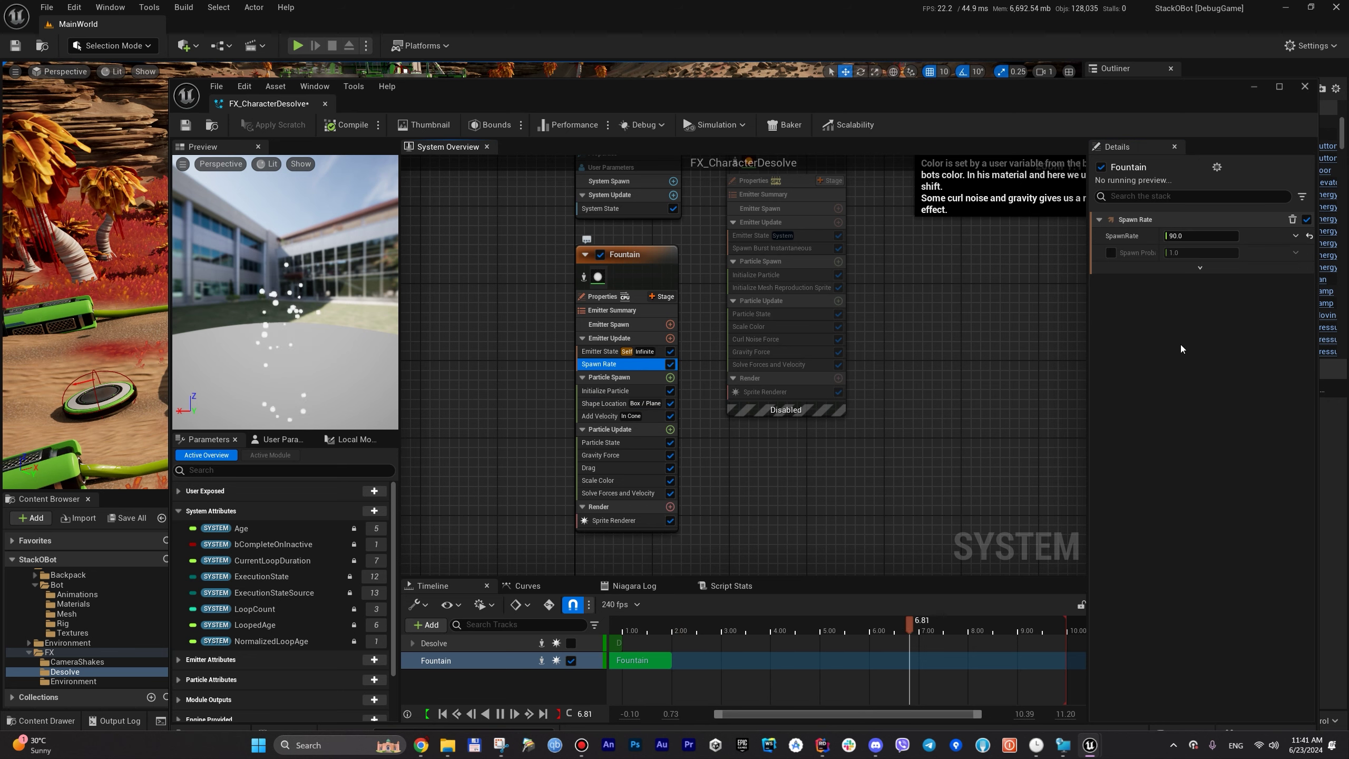
click(1187, 236)
text(10)
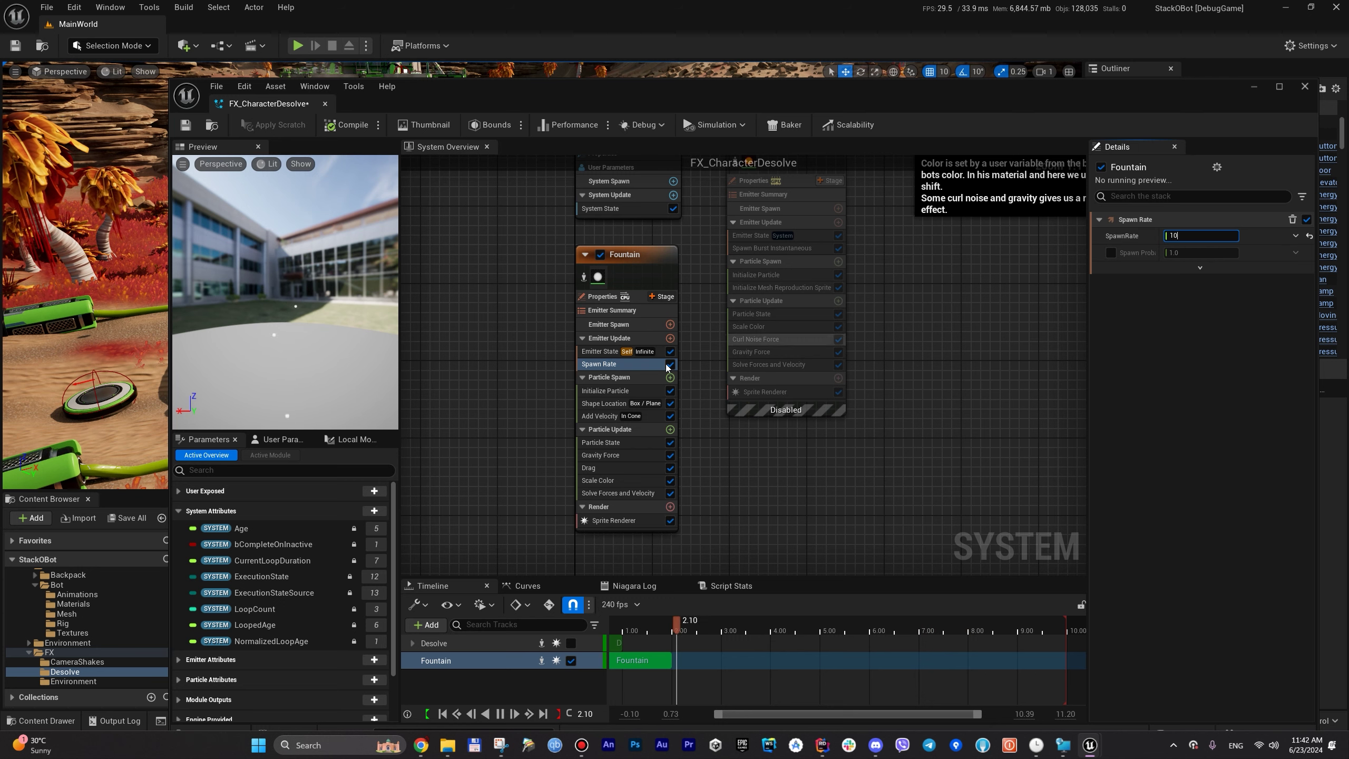
click(600, 352)
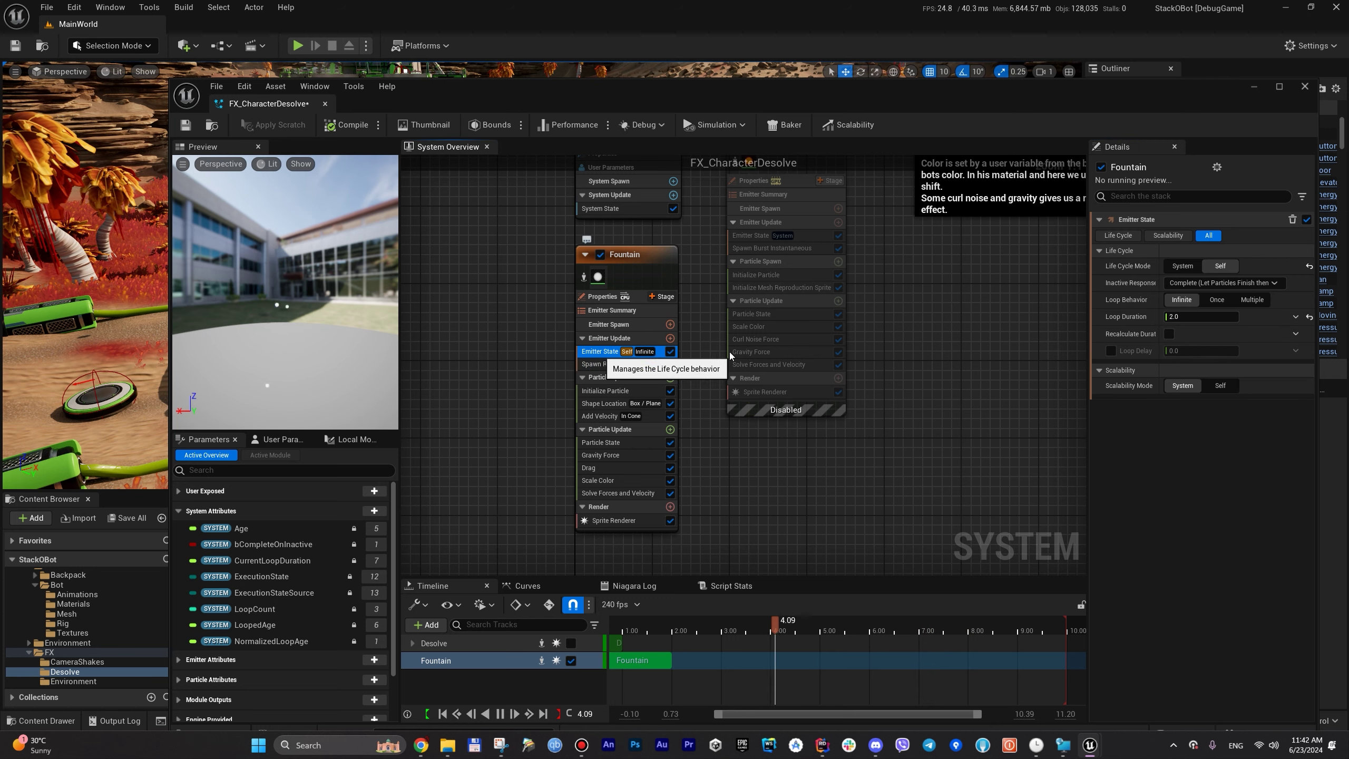
click(1195, 318)
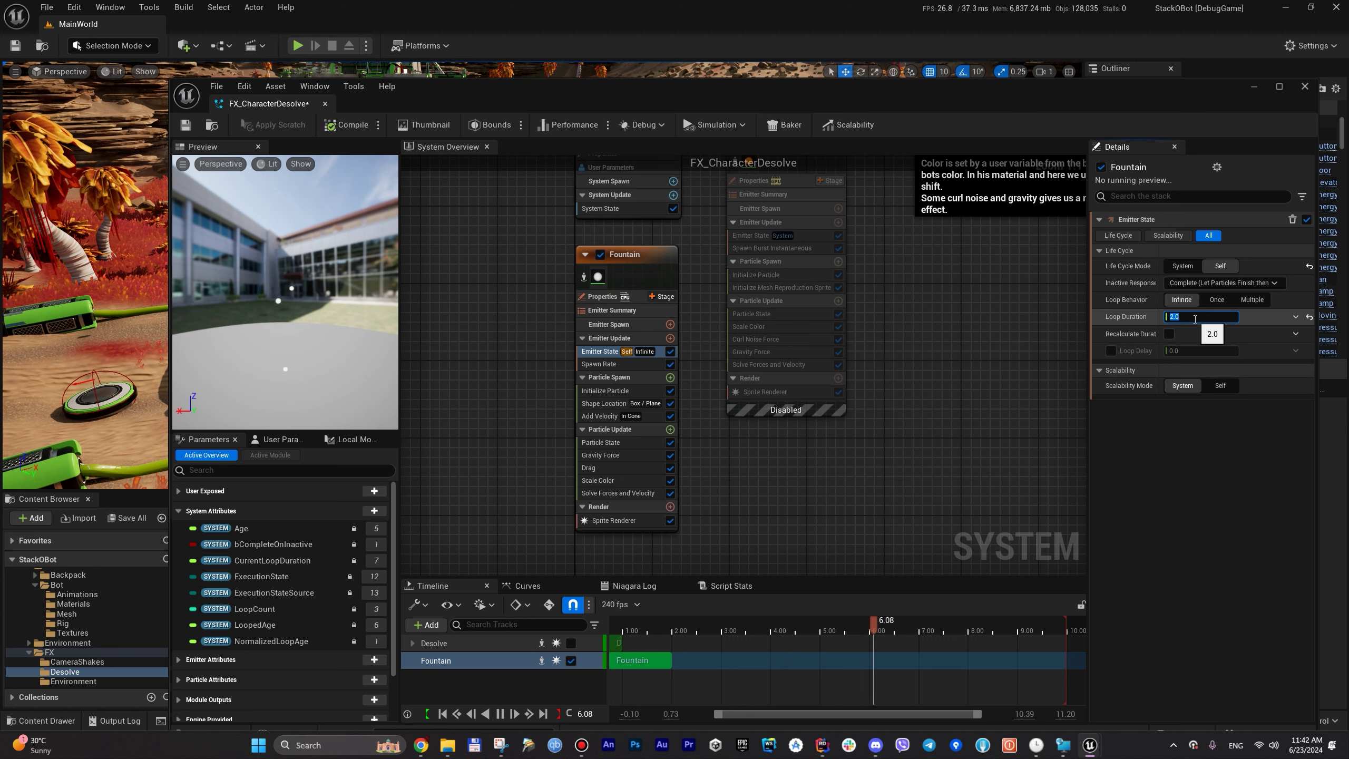
text(5)
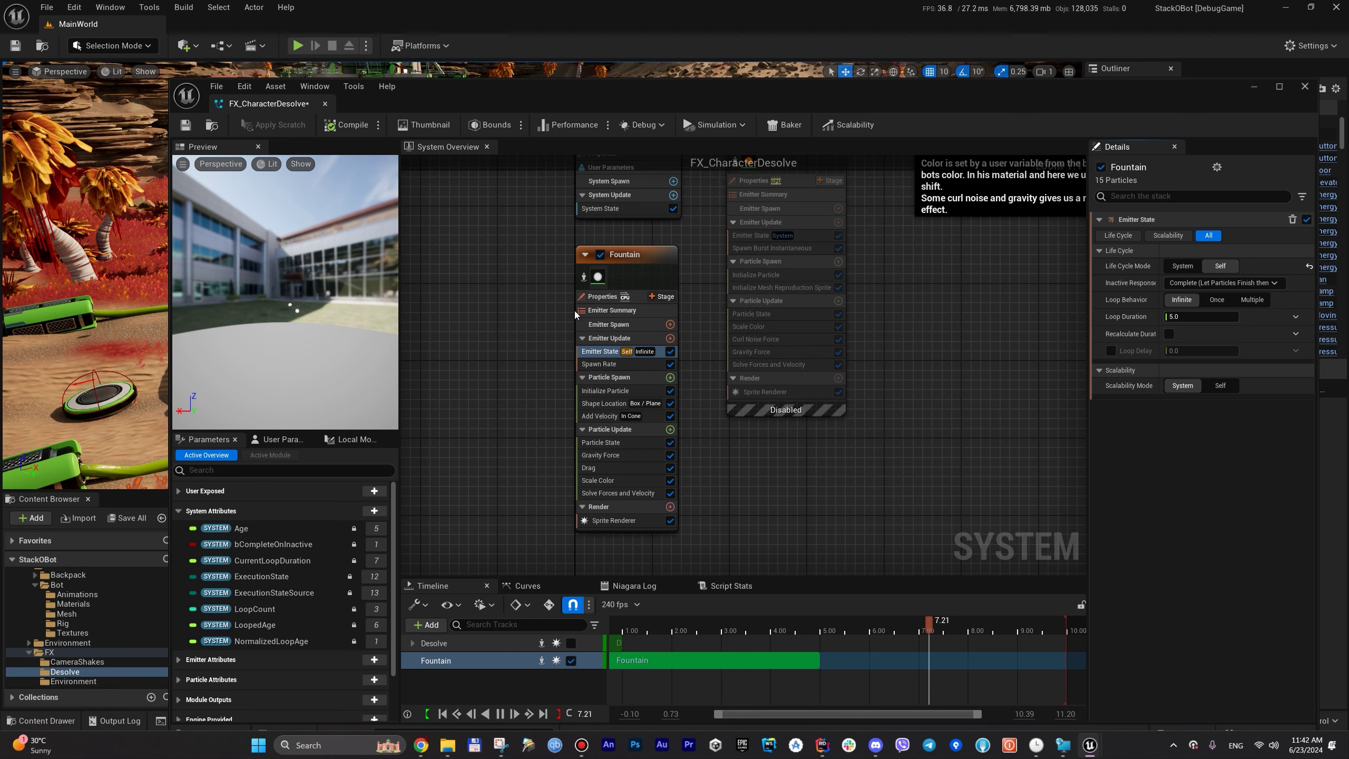
click(671, 506)
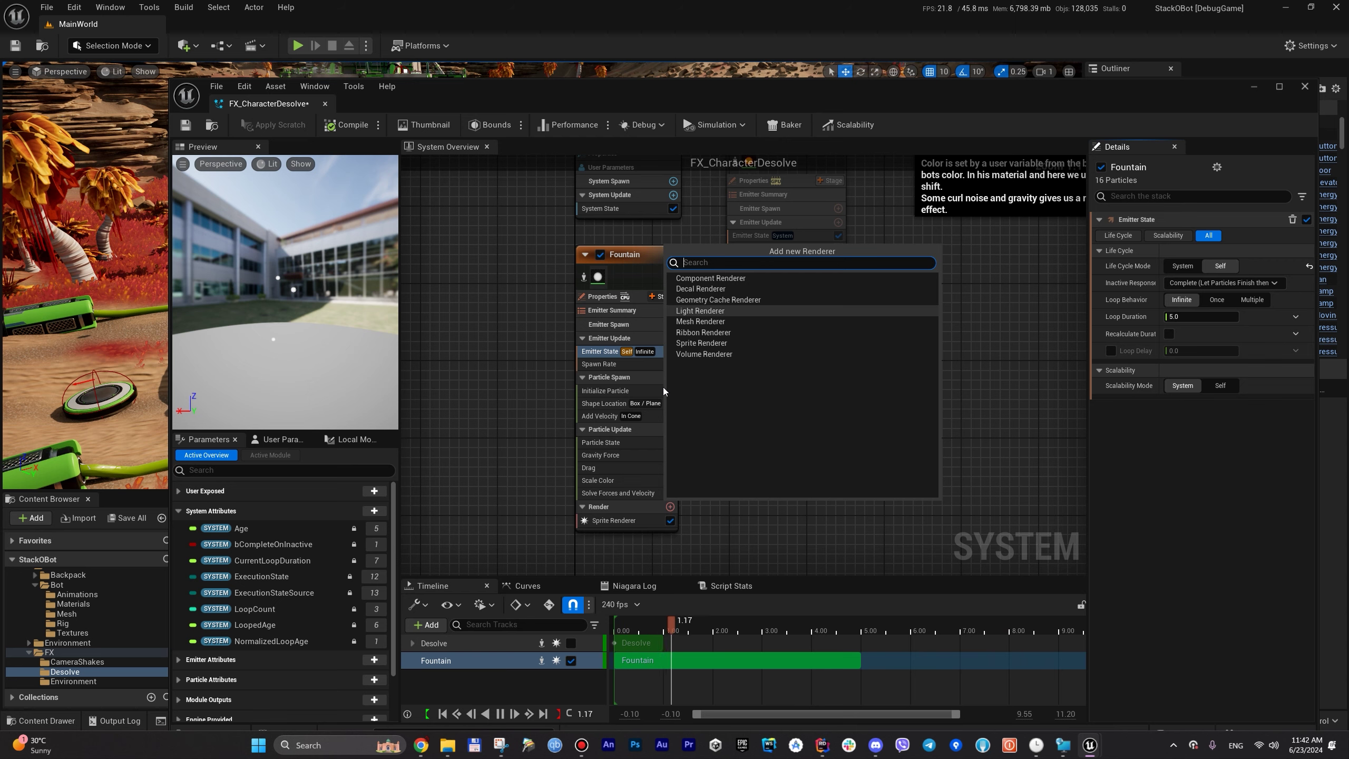
Step: Dismiss the renderer list without adding one and review Particle Update, Gravity Force, Particle Spawn and Shape Location
click(605, 429)
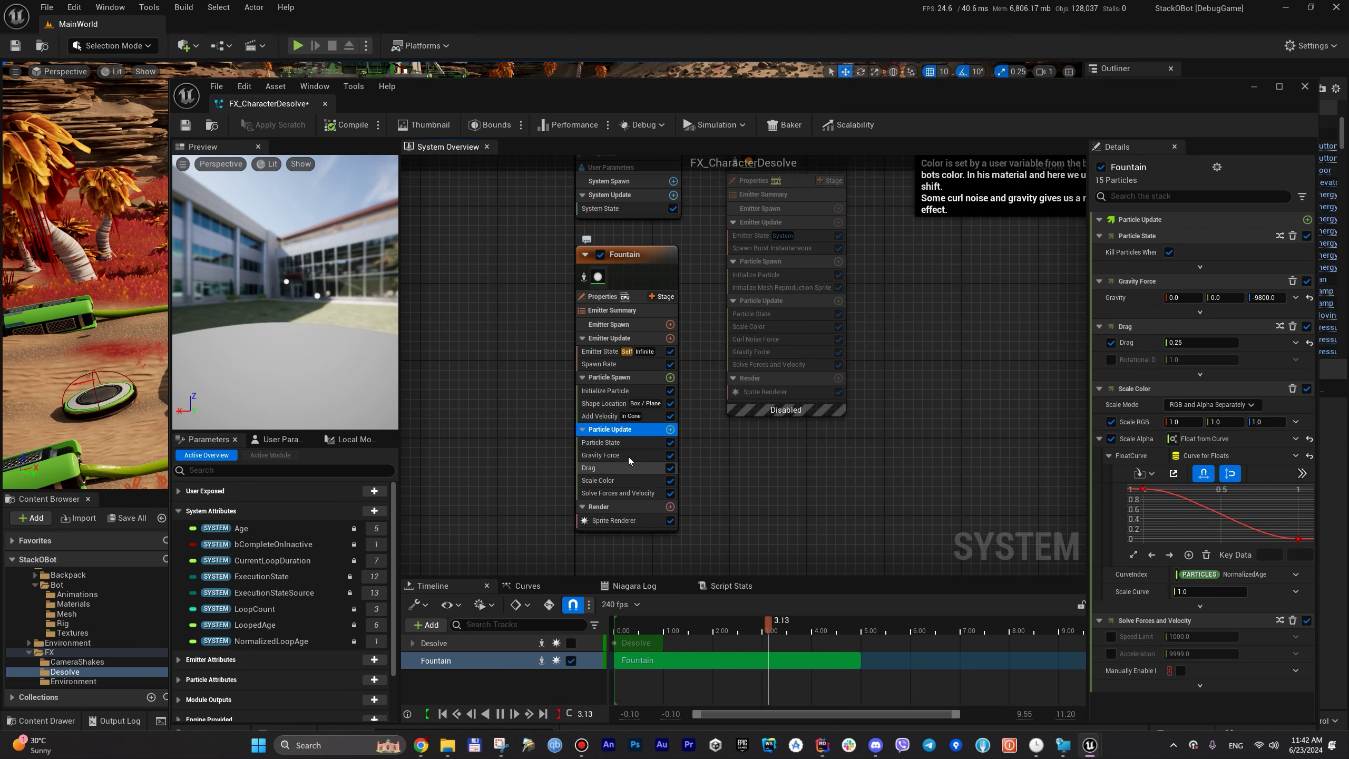
click(629, 456)
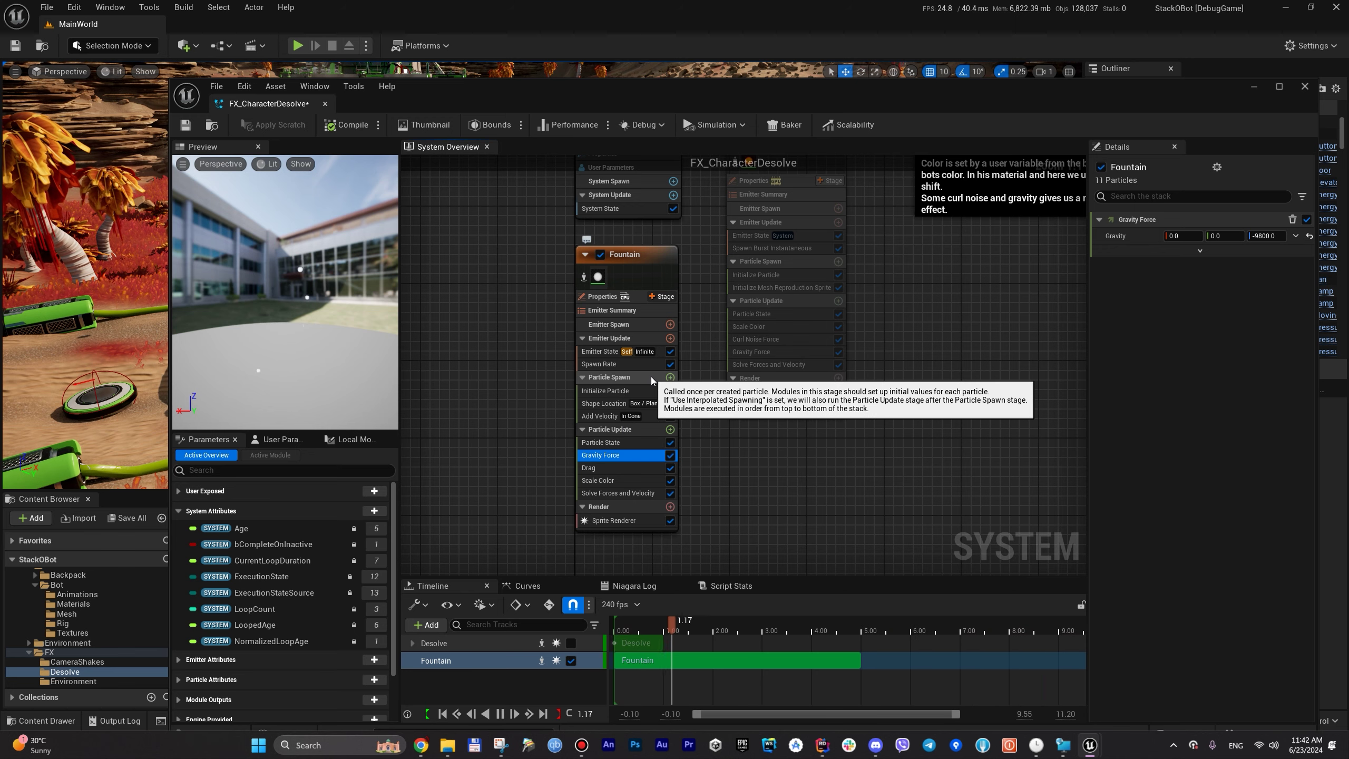
click(645, 378)
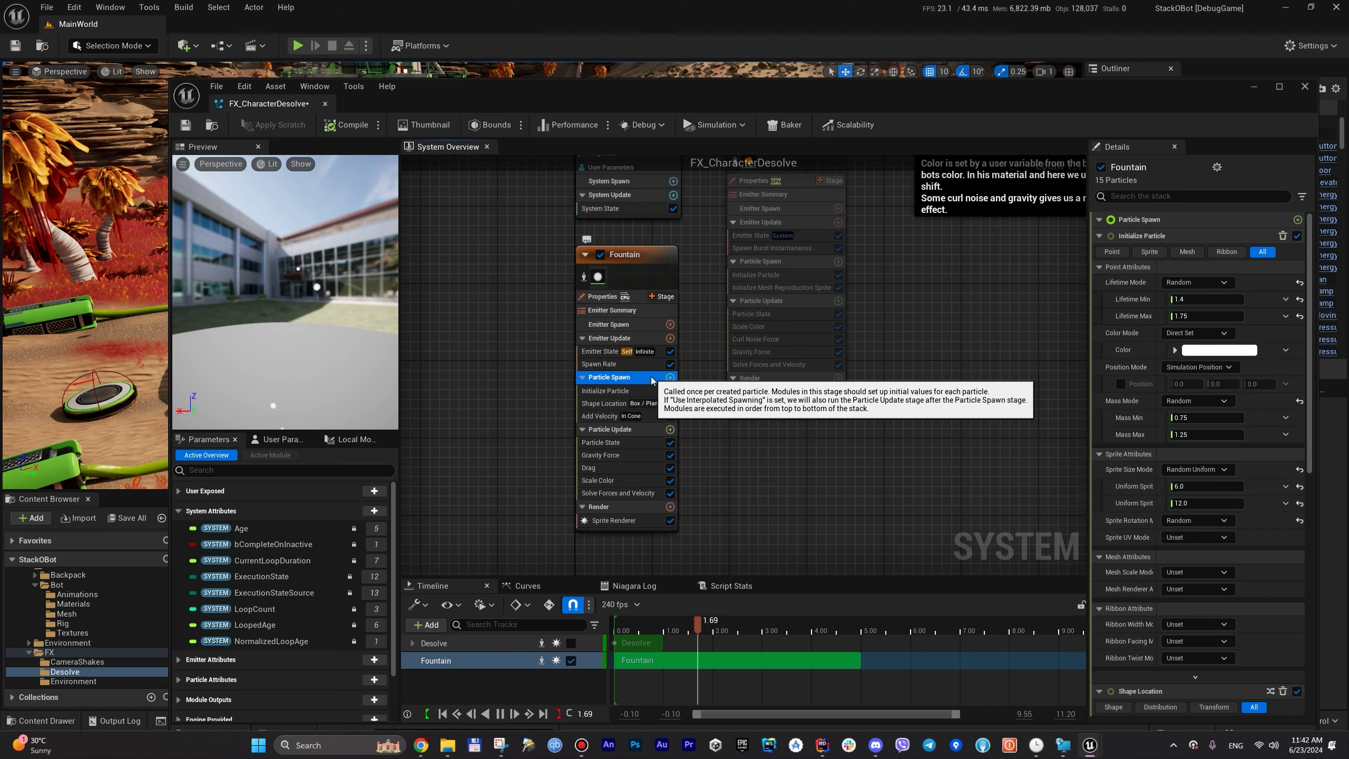
click(614, 404)
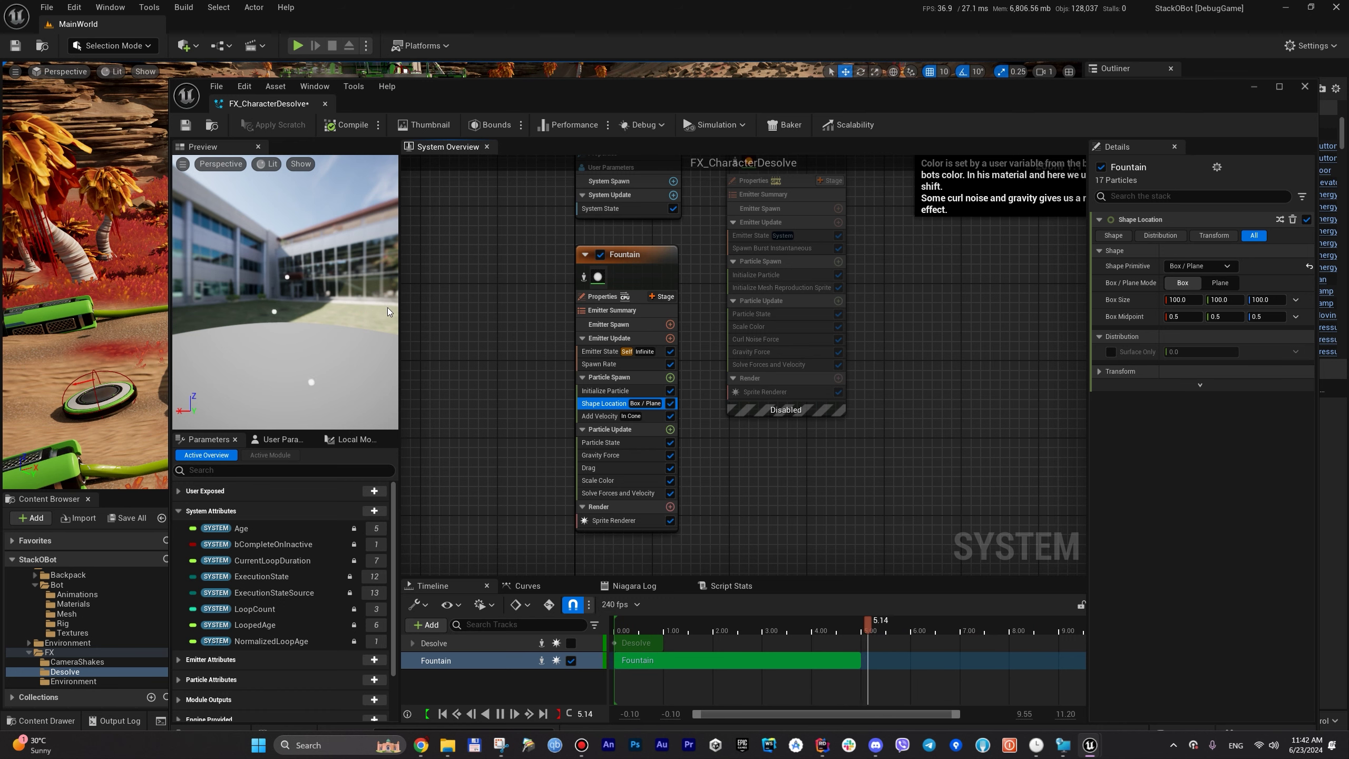
Step: Change the Add Velocity cone speed range from 500–850 to 10.0–20.0
click(607, 418)
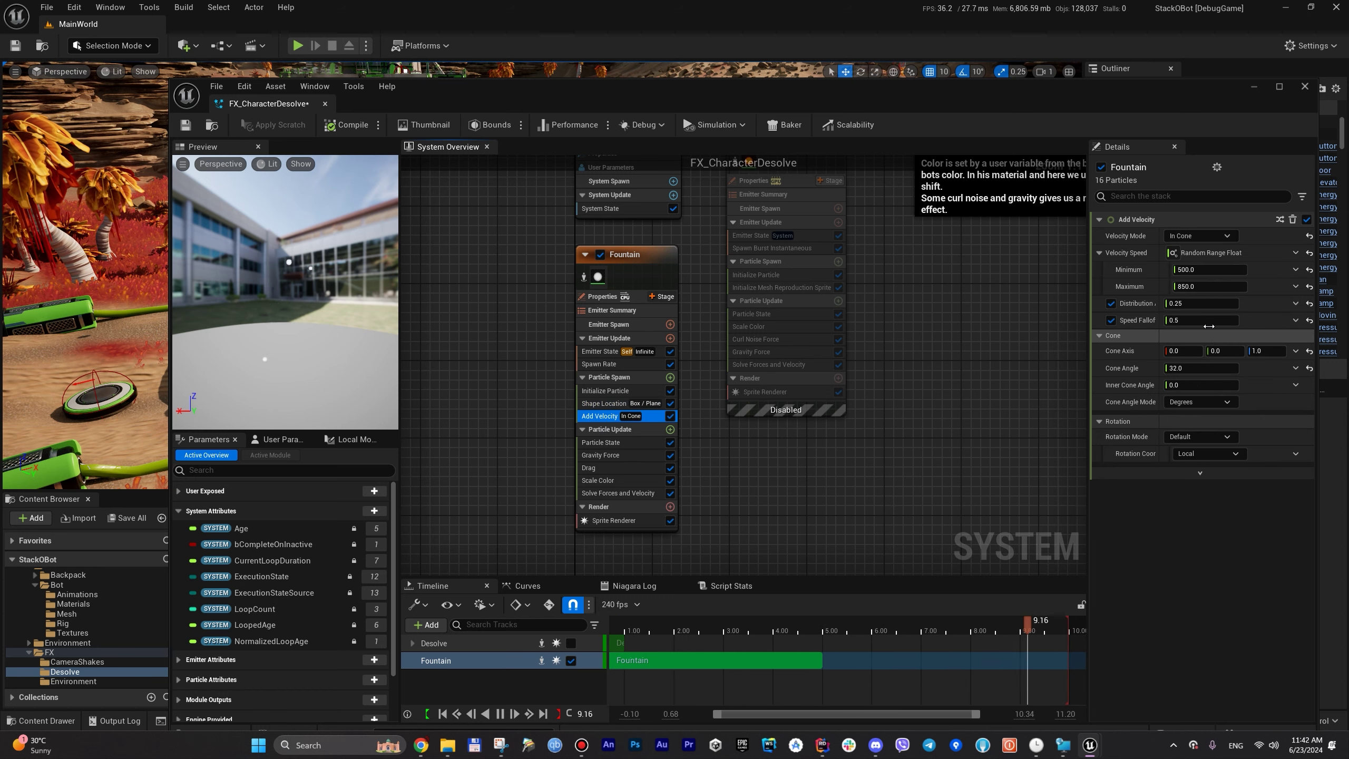
click(1198, 270)
text(10)
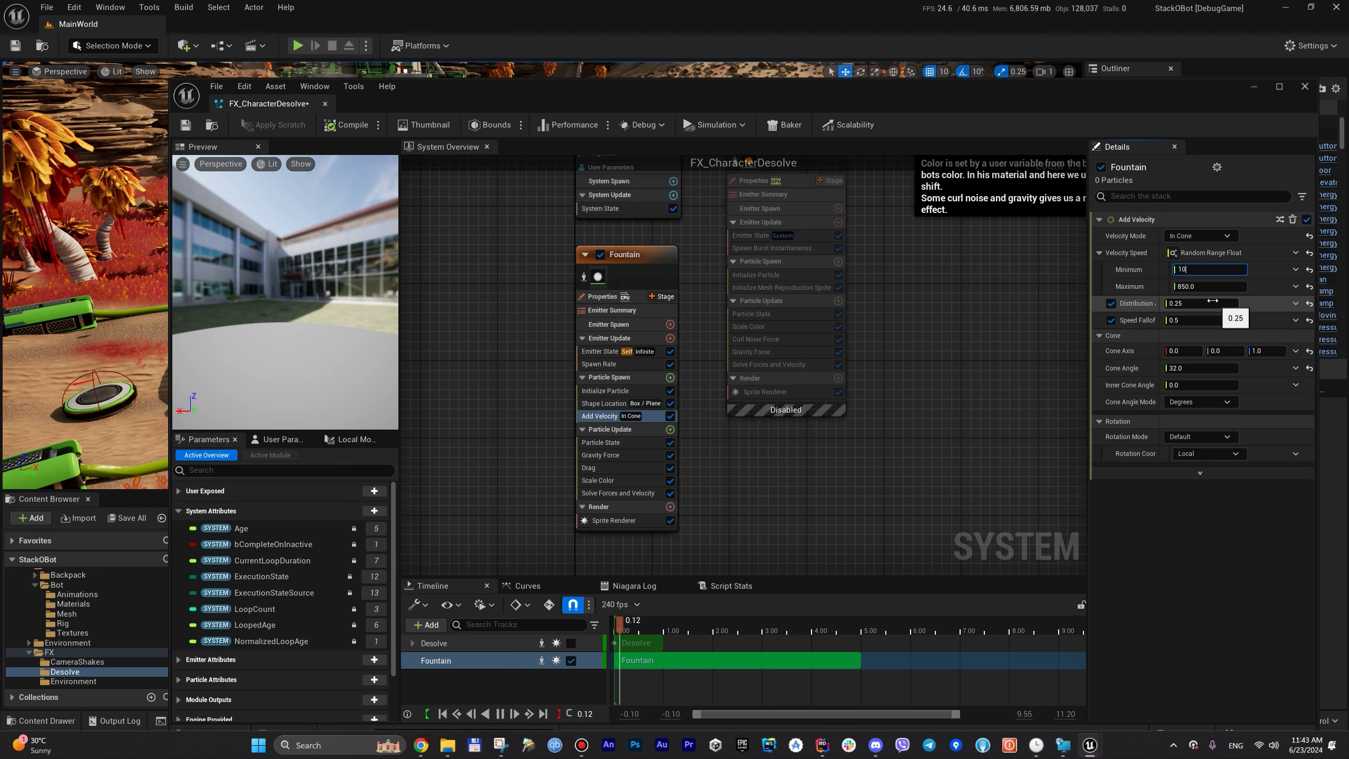
click(1217, 287)
text(200)
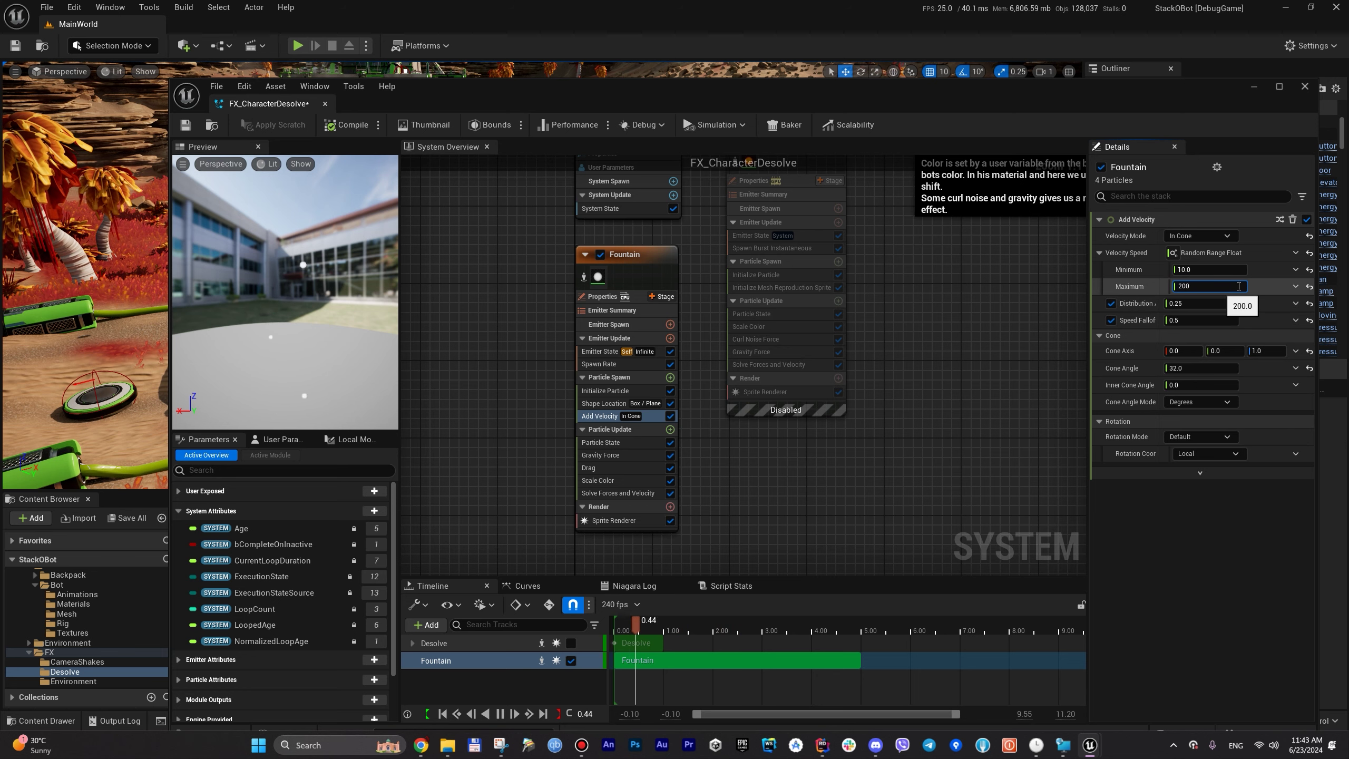
key(Return)
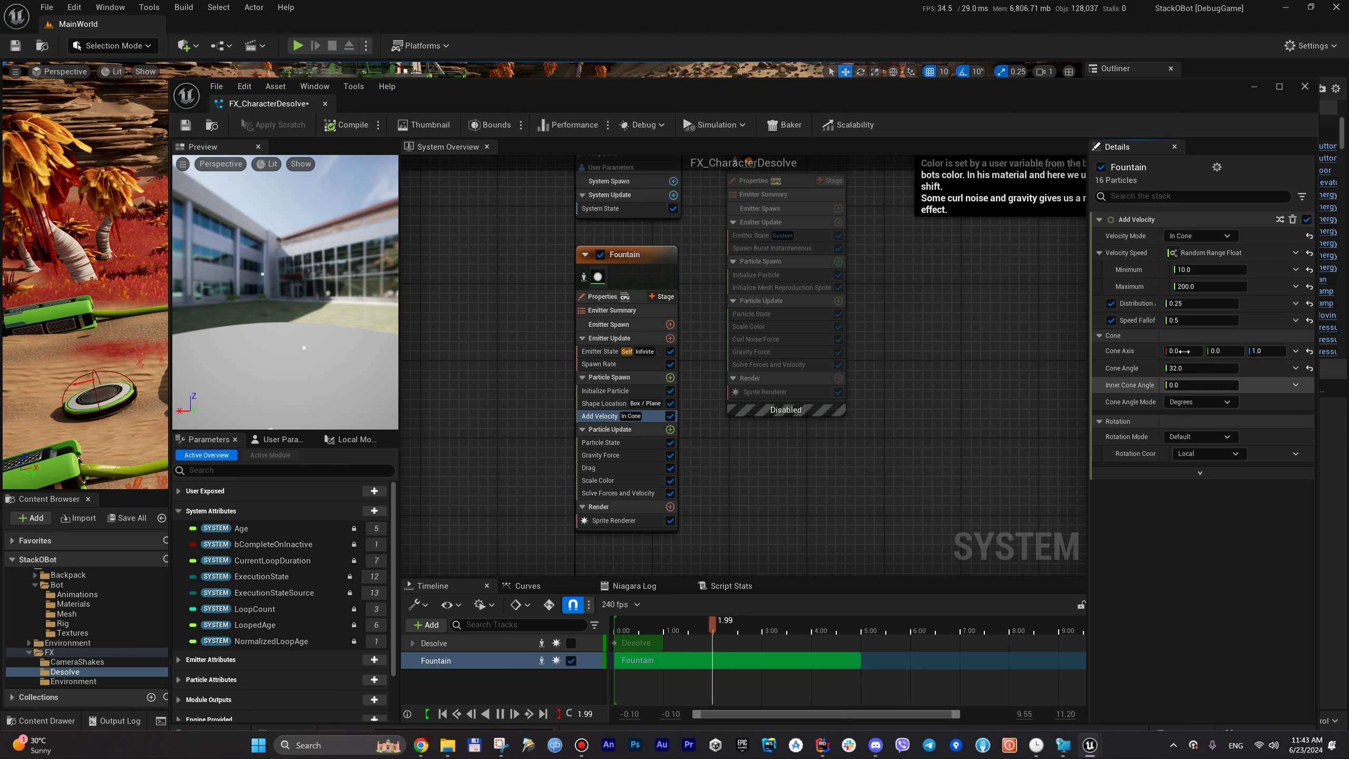
text(20)
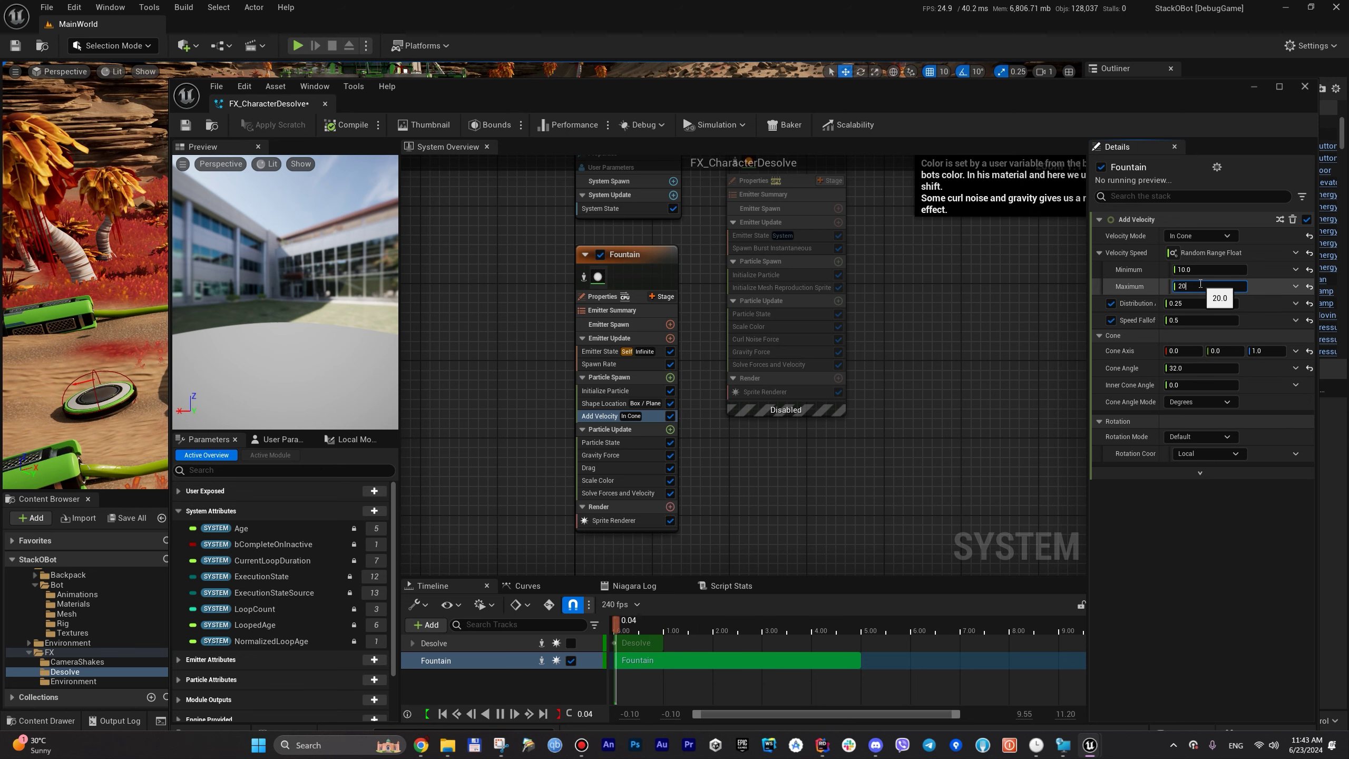
key(Return)
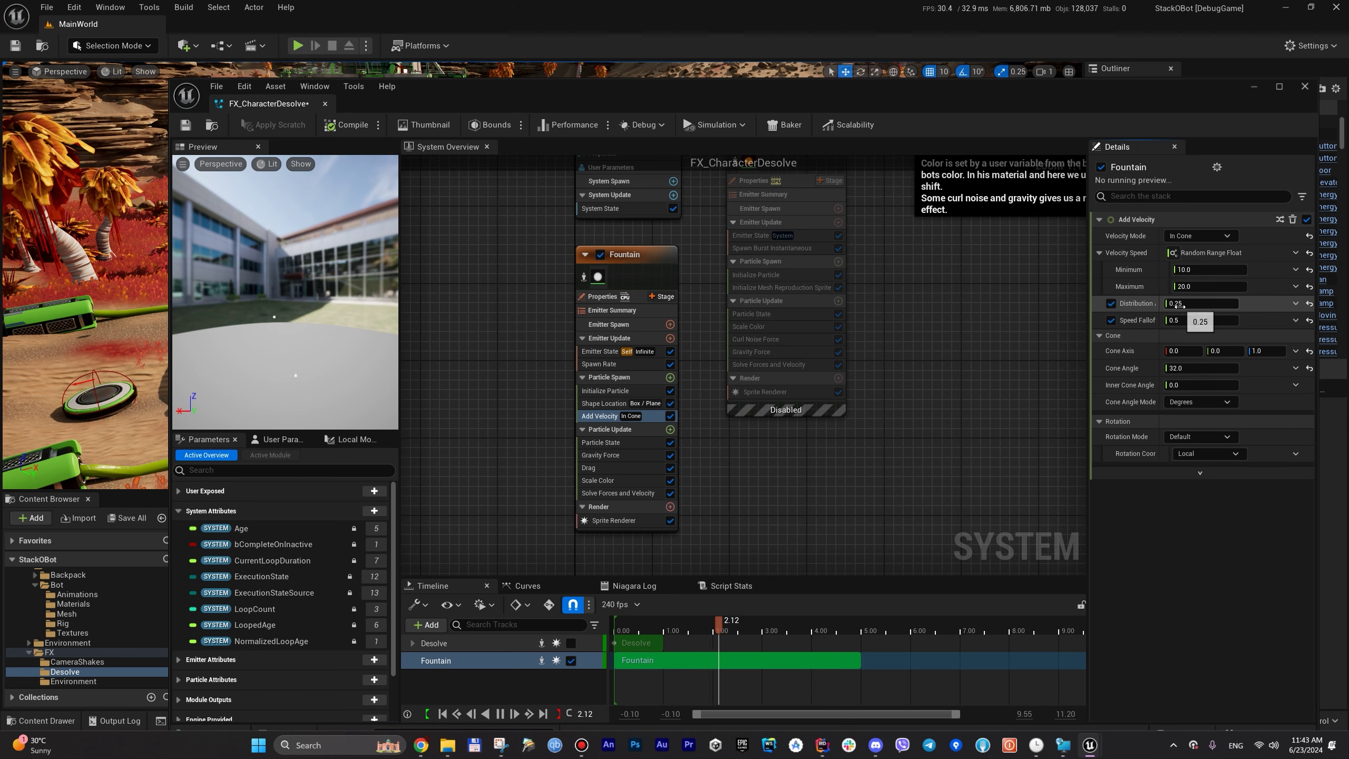
Step: Reset the Fountain's Gravity Force Z from -9800.0 to the default -980.0
click(600, 454)
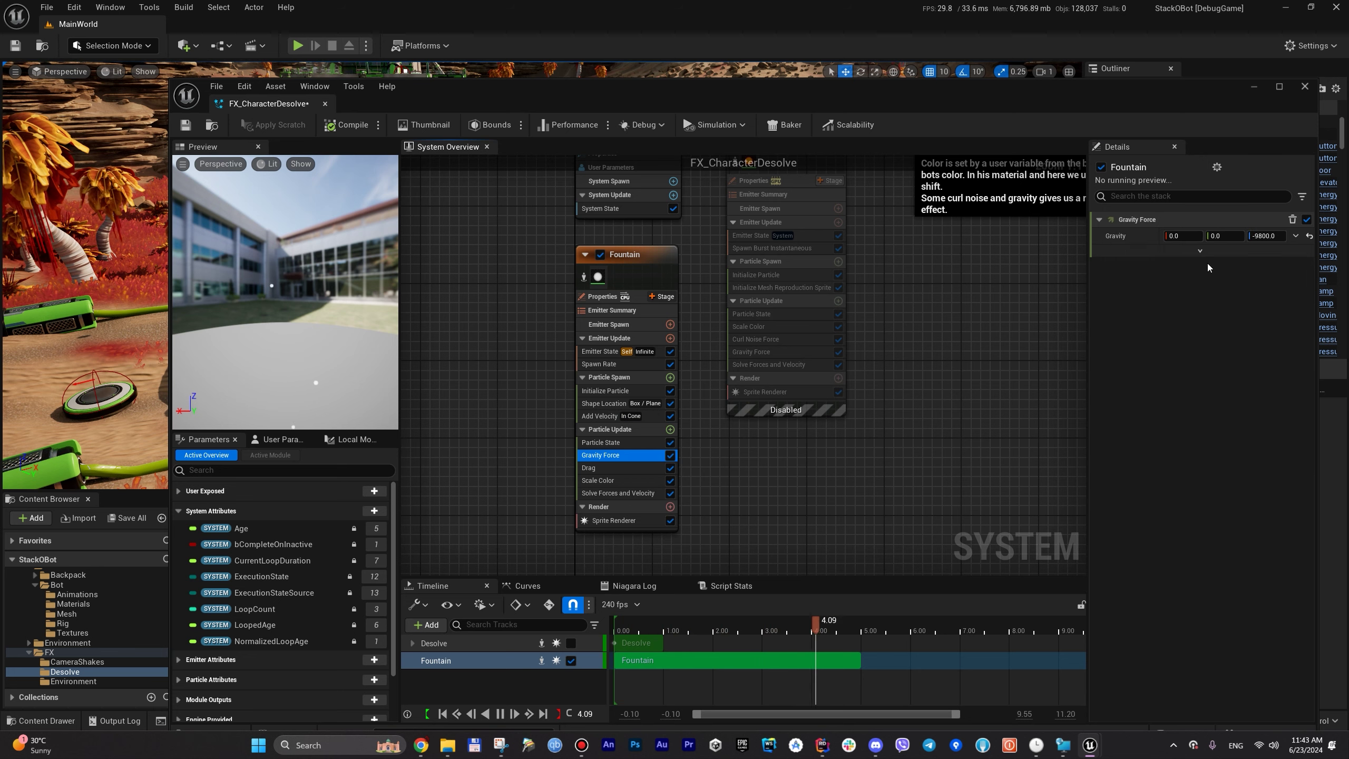
click(1309, 235)
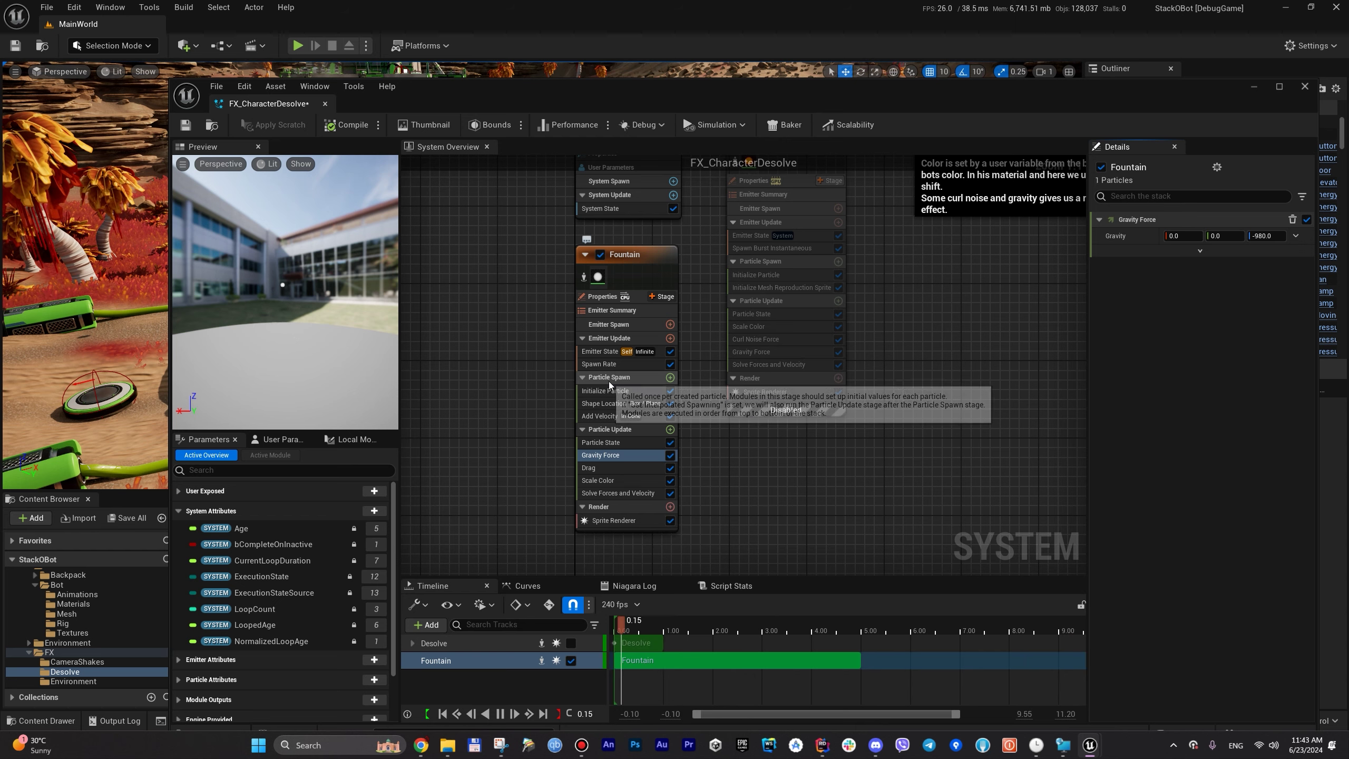
mouse_move(713, 294)
right_down()
mouse_move(704, 397)
mouse_move(664, 347)
right_up()
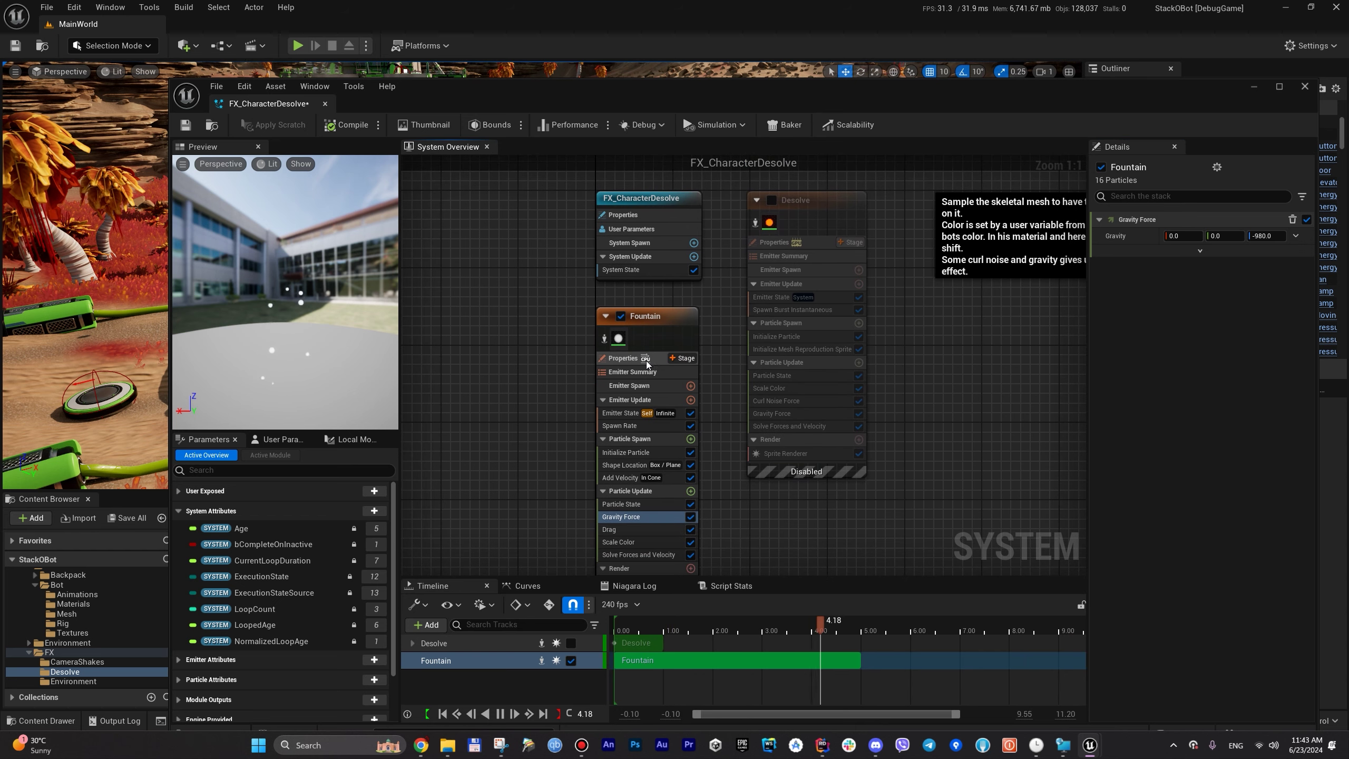
Step: Inspect the Fountain's Emitter Properties in Details, then close the FX_CharacterDesolve editor
click(647, 361)
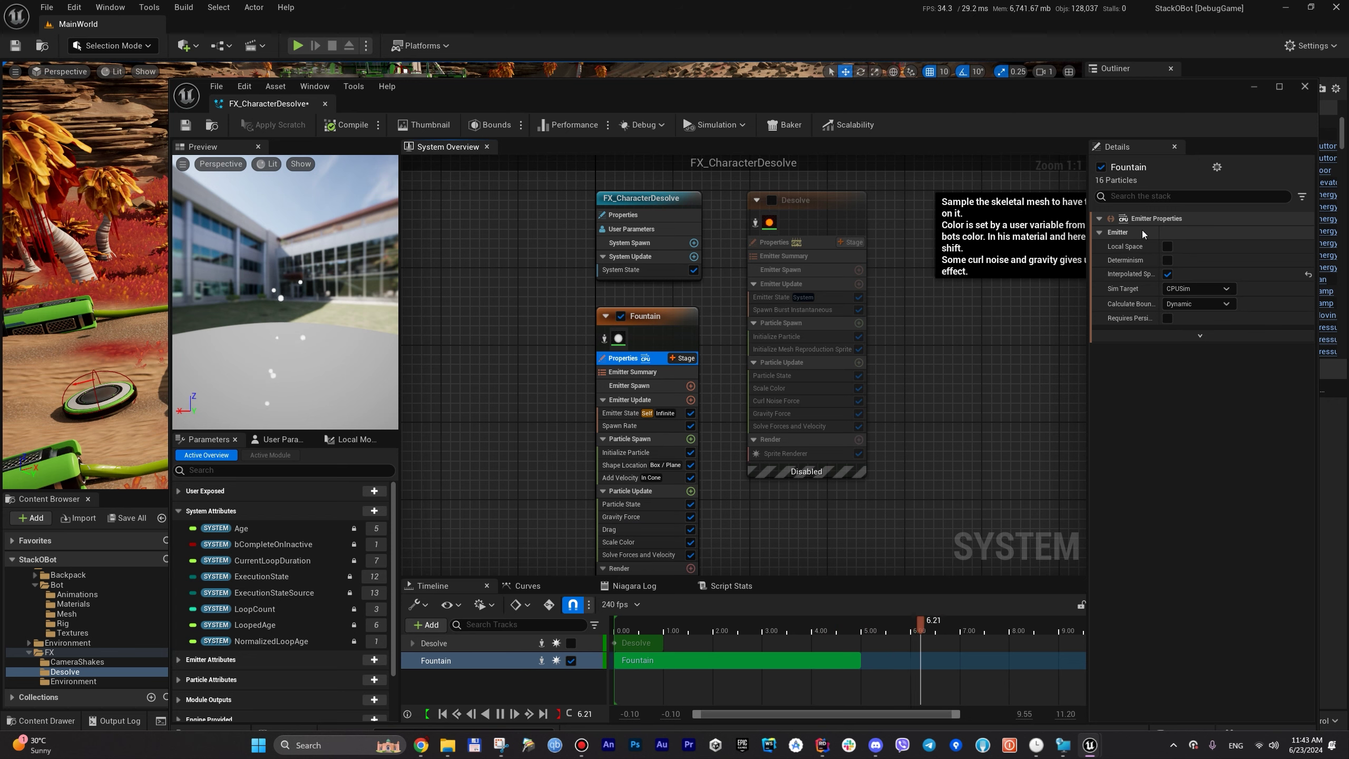
click(1147, 218)
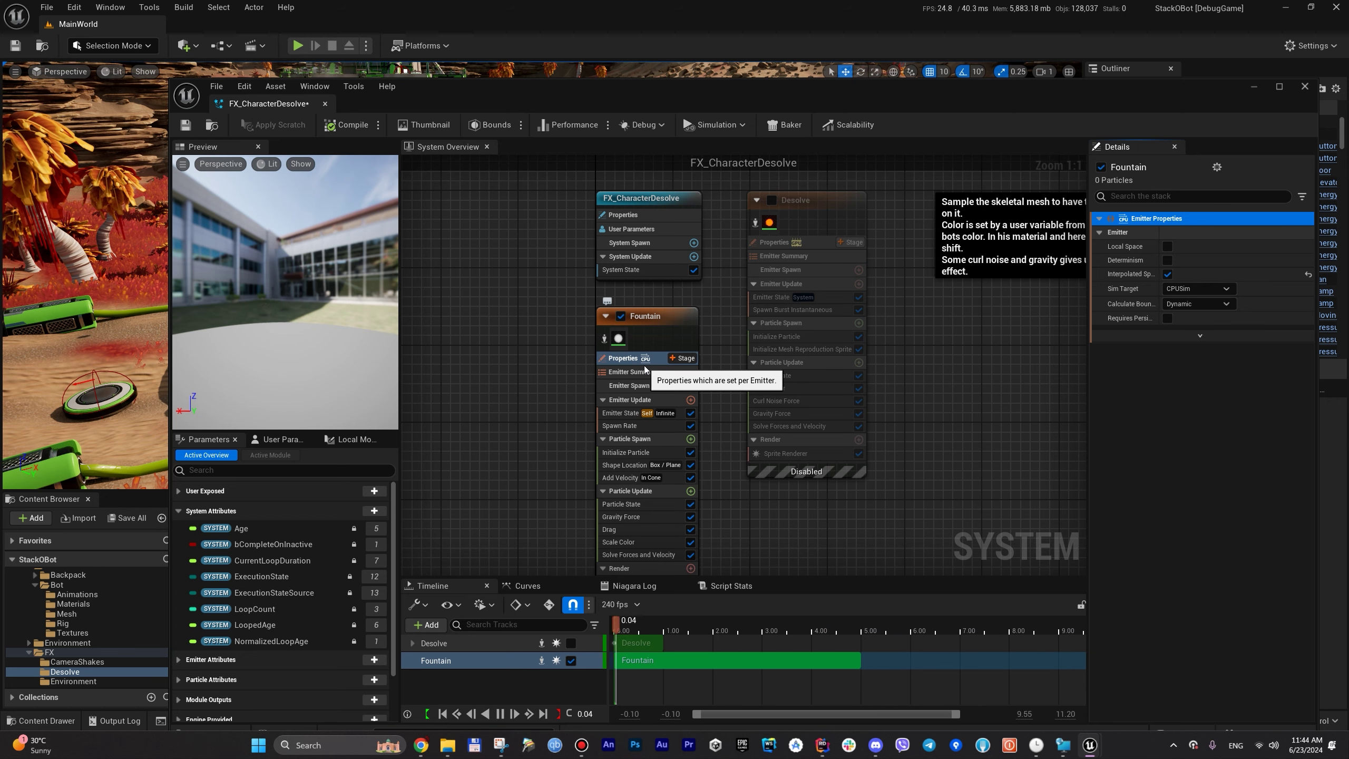
right_drag(561, 391, 575, 337)
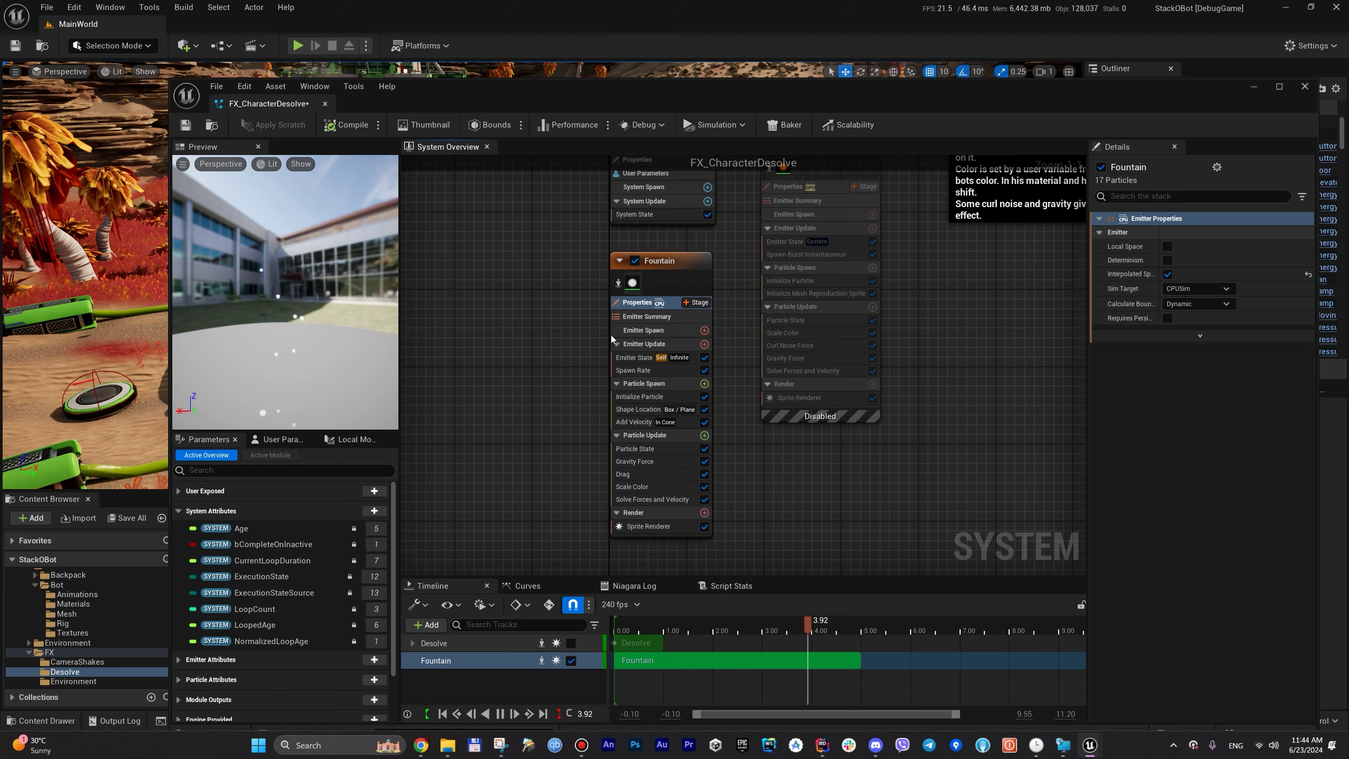
click(1305, 86)
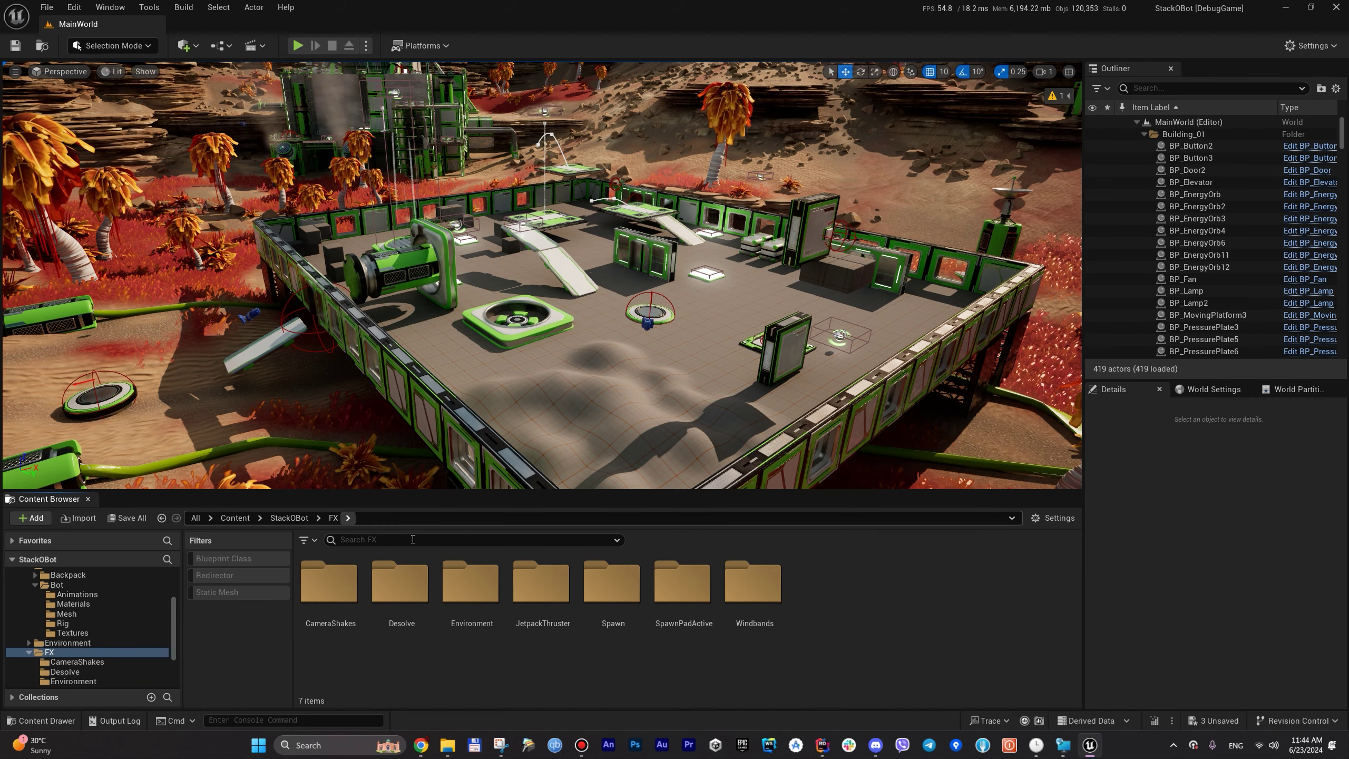
Step: Open M_Smoke from FX/Environment, rearrange nodes and wire Particle Color's alpha into Multiply
double_click(471, 584)
click(491, 627)
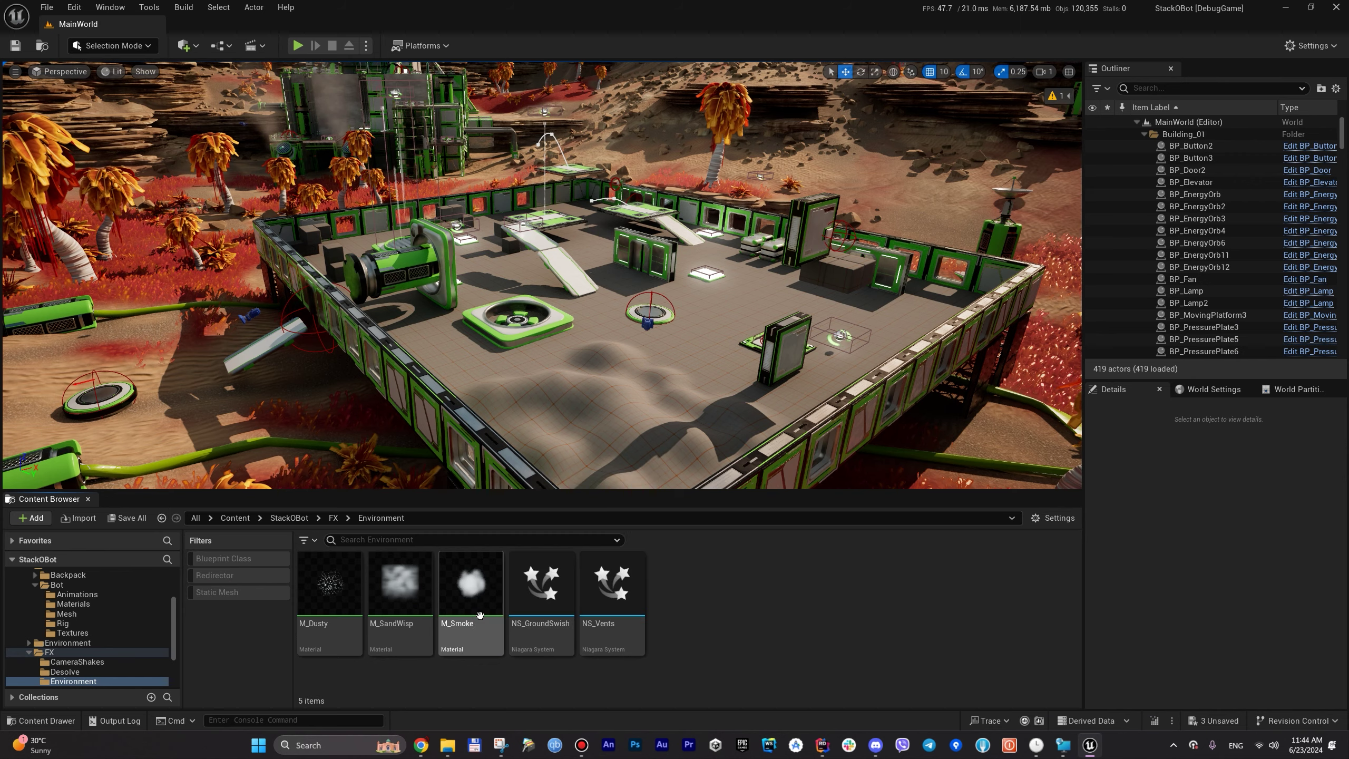
double_click(493, 629)
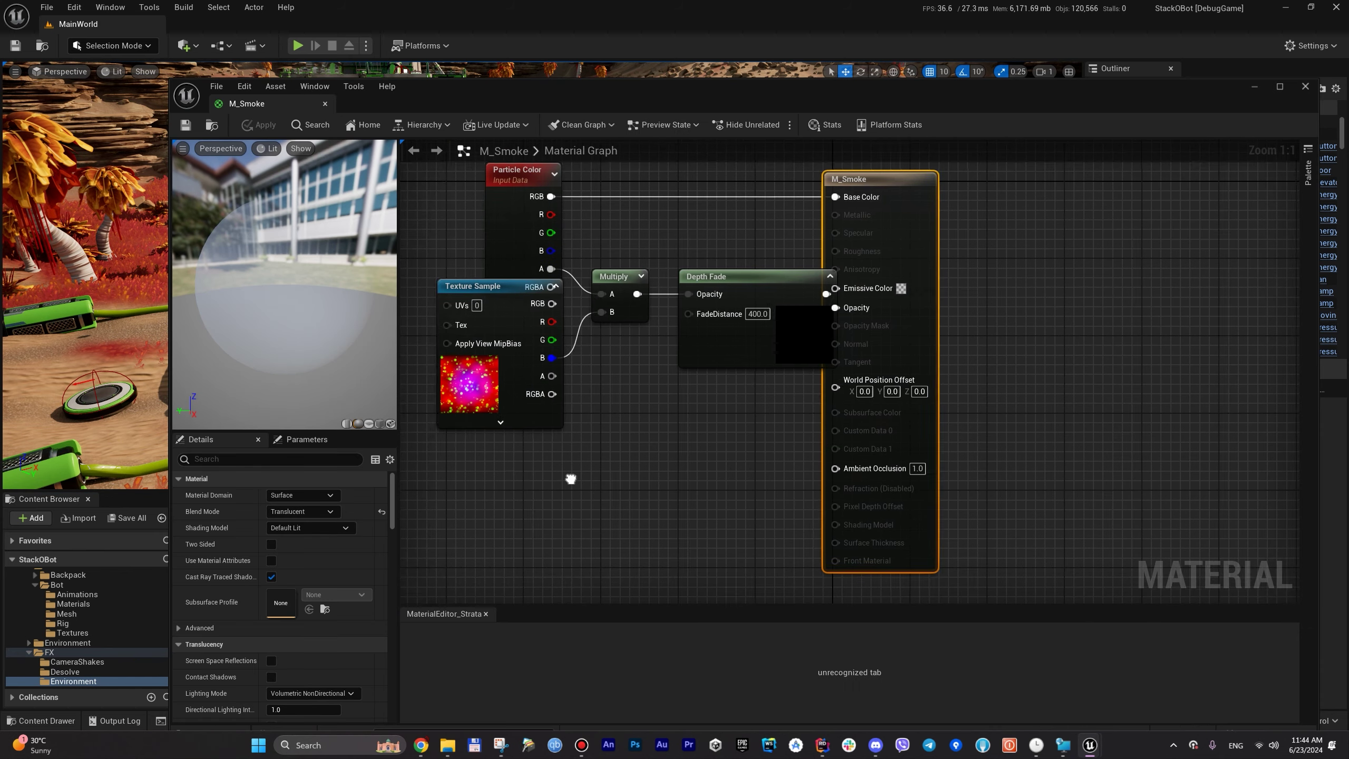
drag(589, 371, 599, 428)
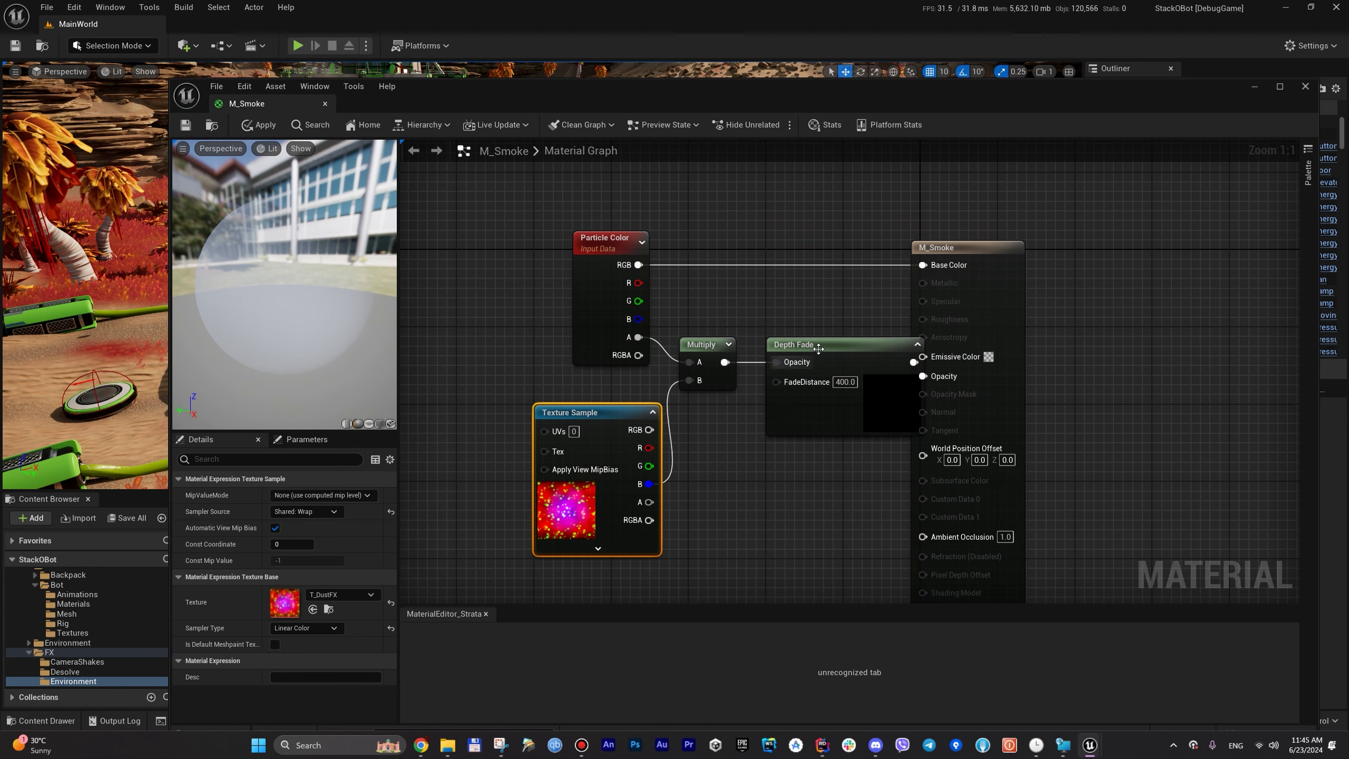
drag(809, 346, 789, 346)
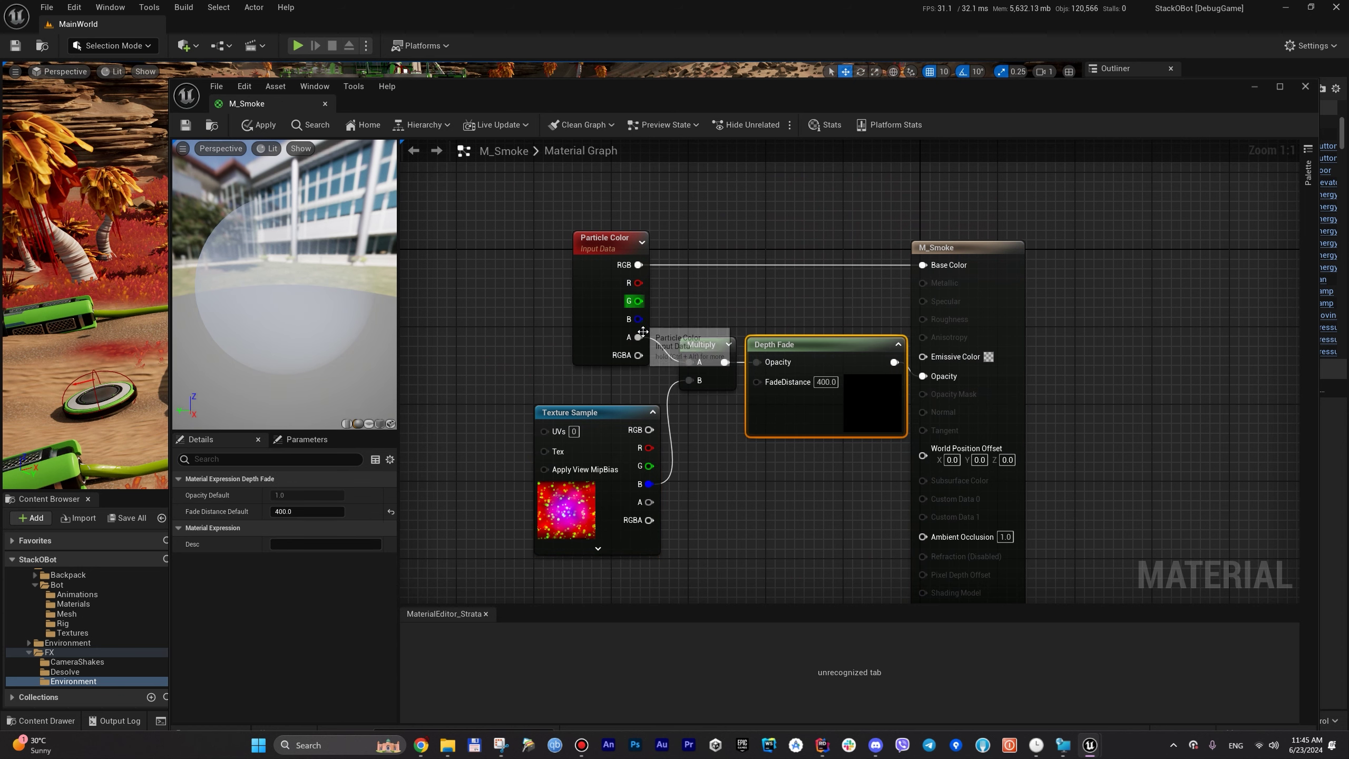
drag(638, 337, 689, 363)
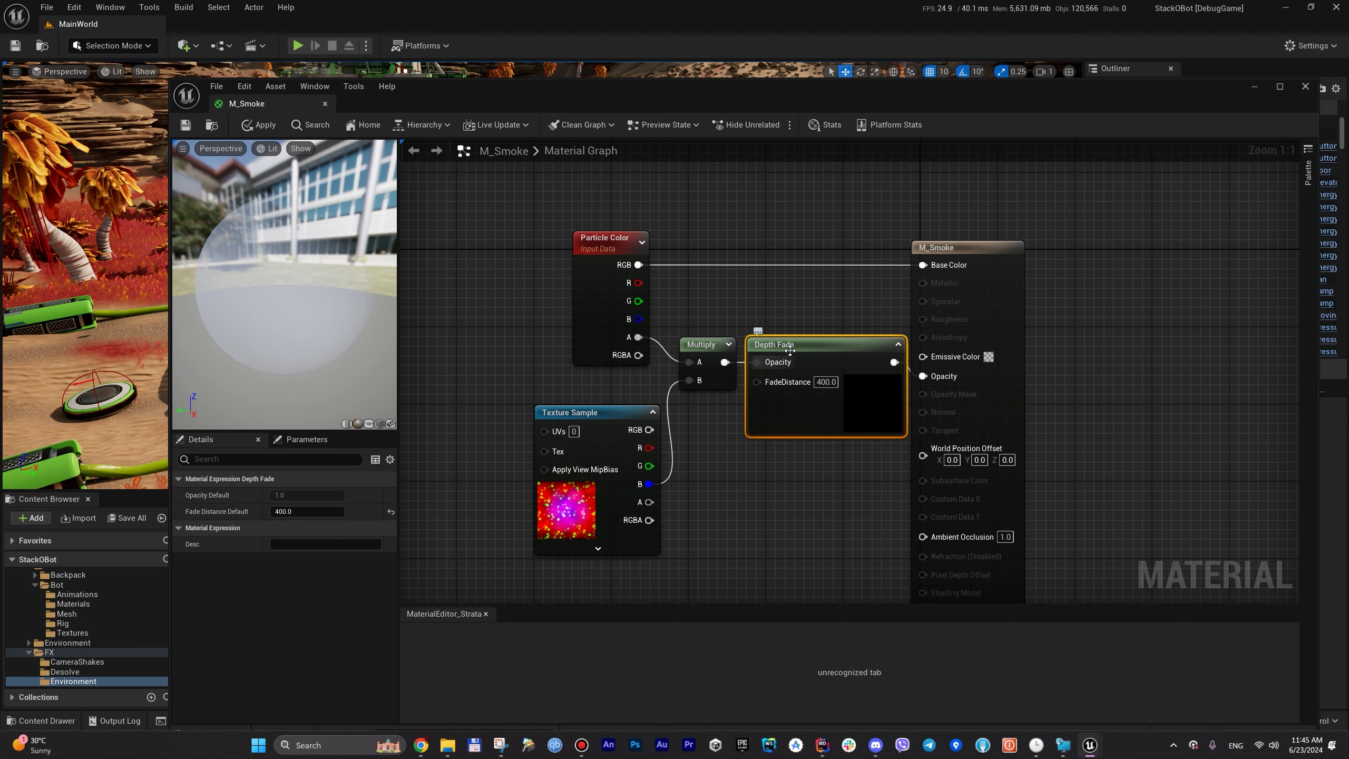
Step: Nudge the Depth Fade and Multiply nodes left, then close M_Smoke discarding the changes
drag(806, 345, 797, 343)
drag(711, 350, 701, 350)
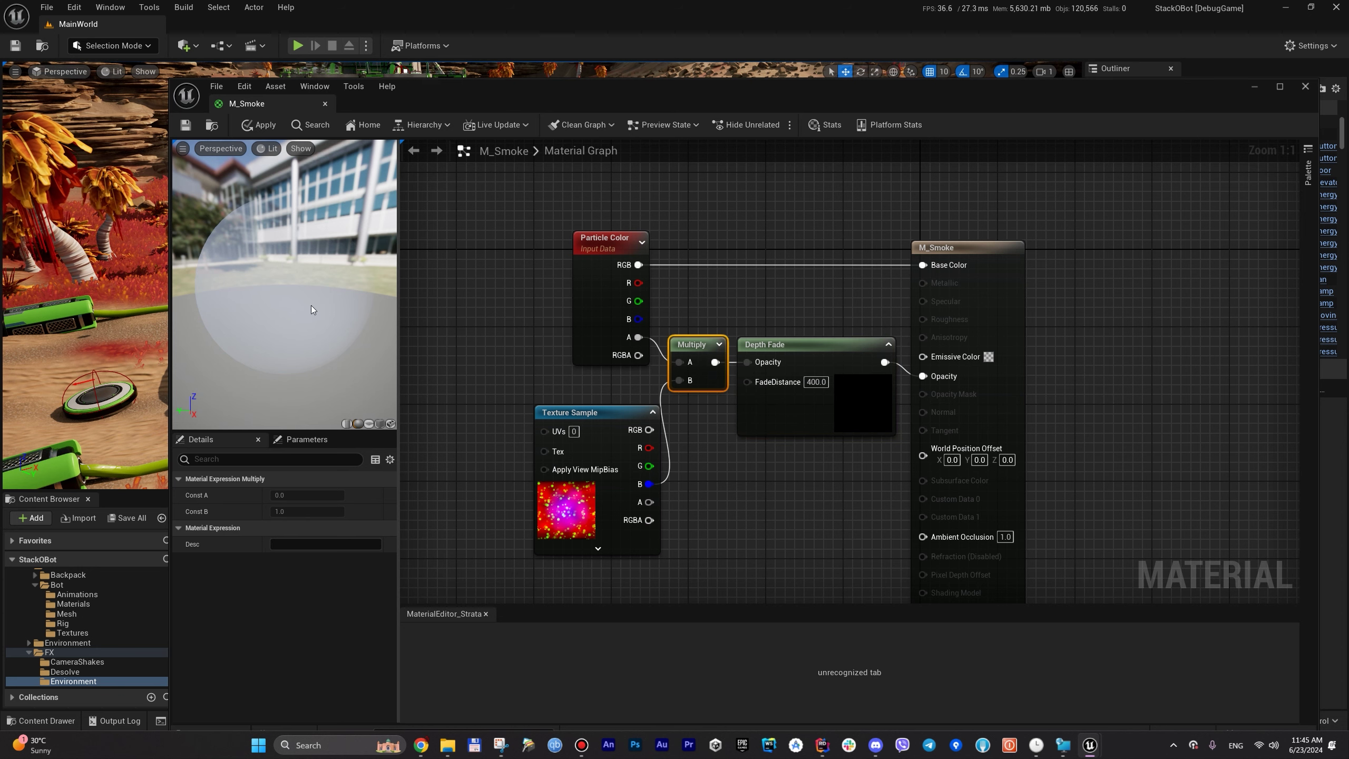
right_drag(870, 518, 804, 516)
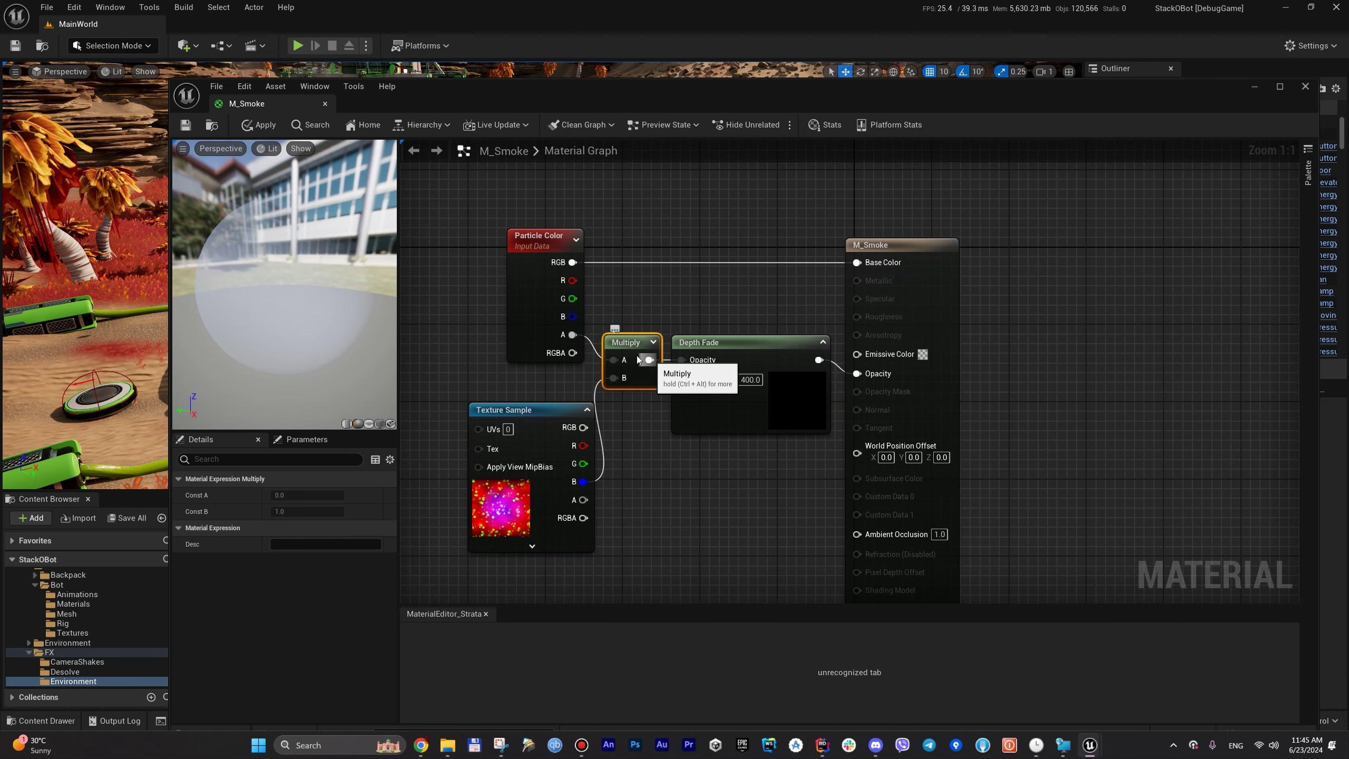
click(1305, 87)
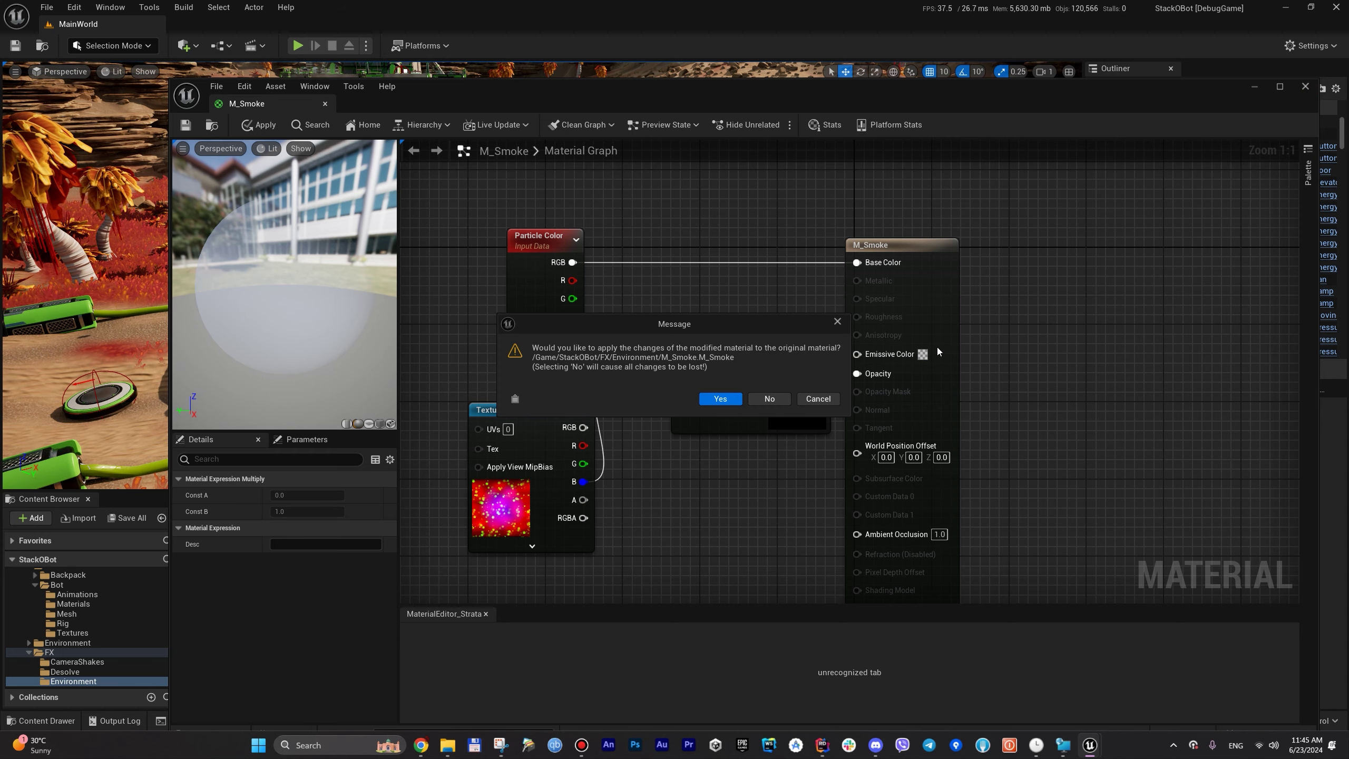
click(775, 403)
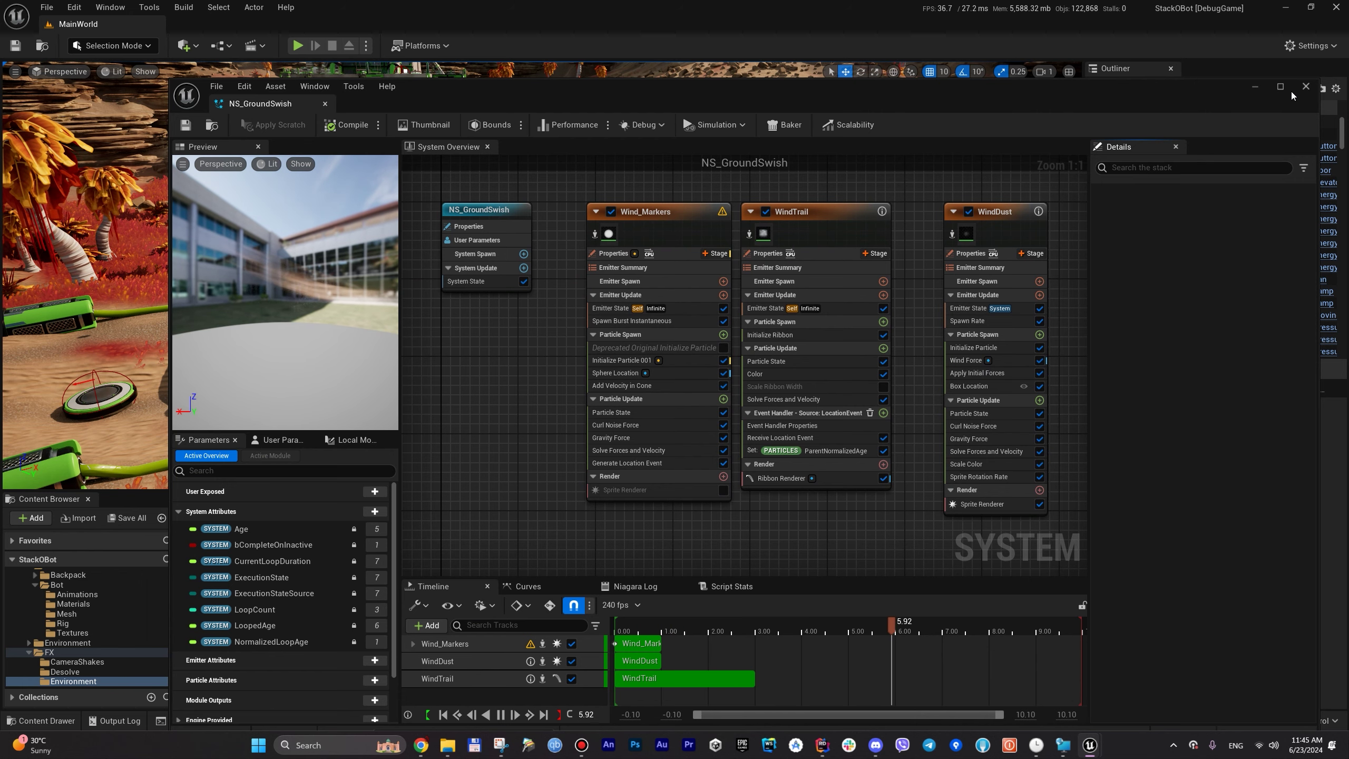
Step: Close NS_GroundSwish, browse the NS_Vents system graph, close it, and return to the FX folder
click(1304, 87)
double_click(635, 589)
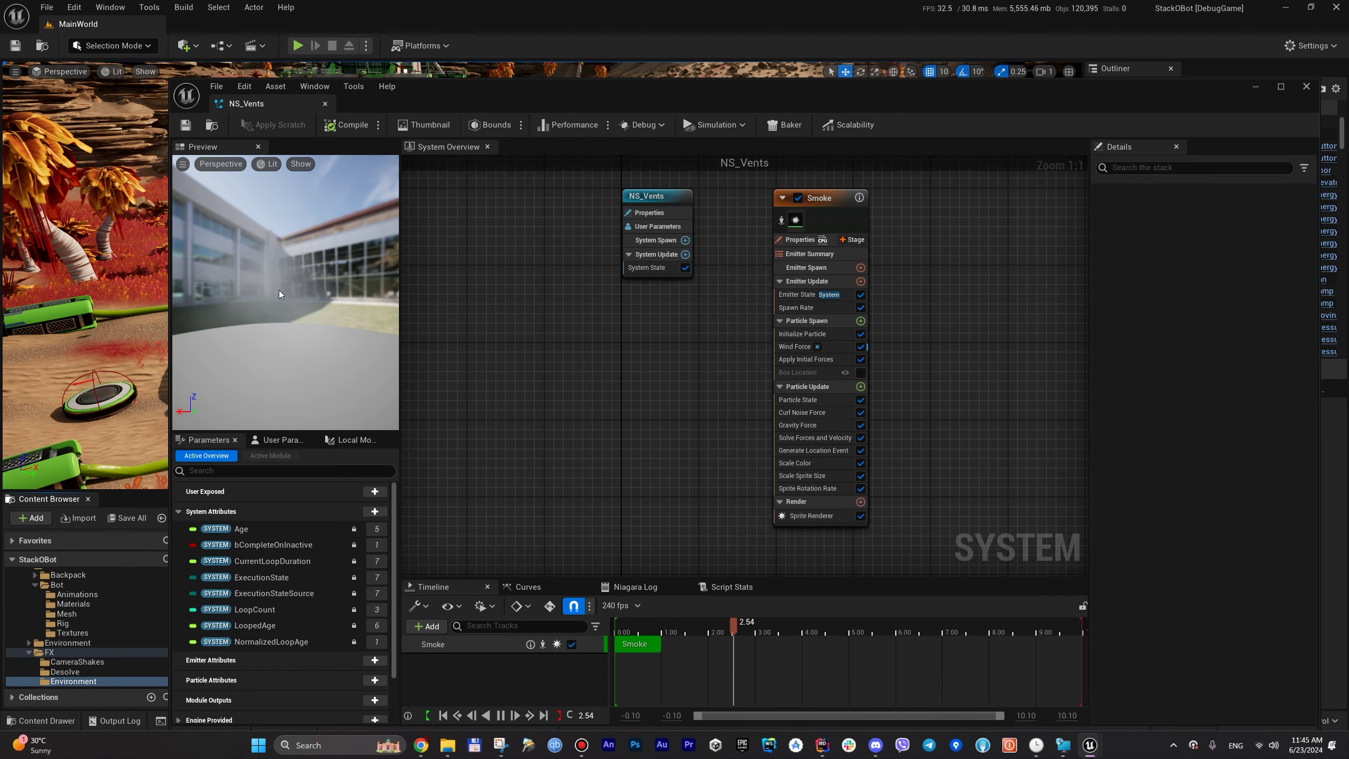
right_drag(639, 360, 565, 408)
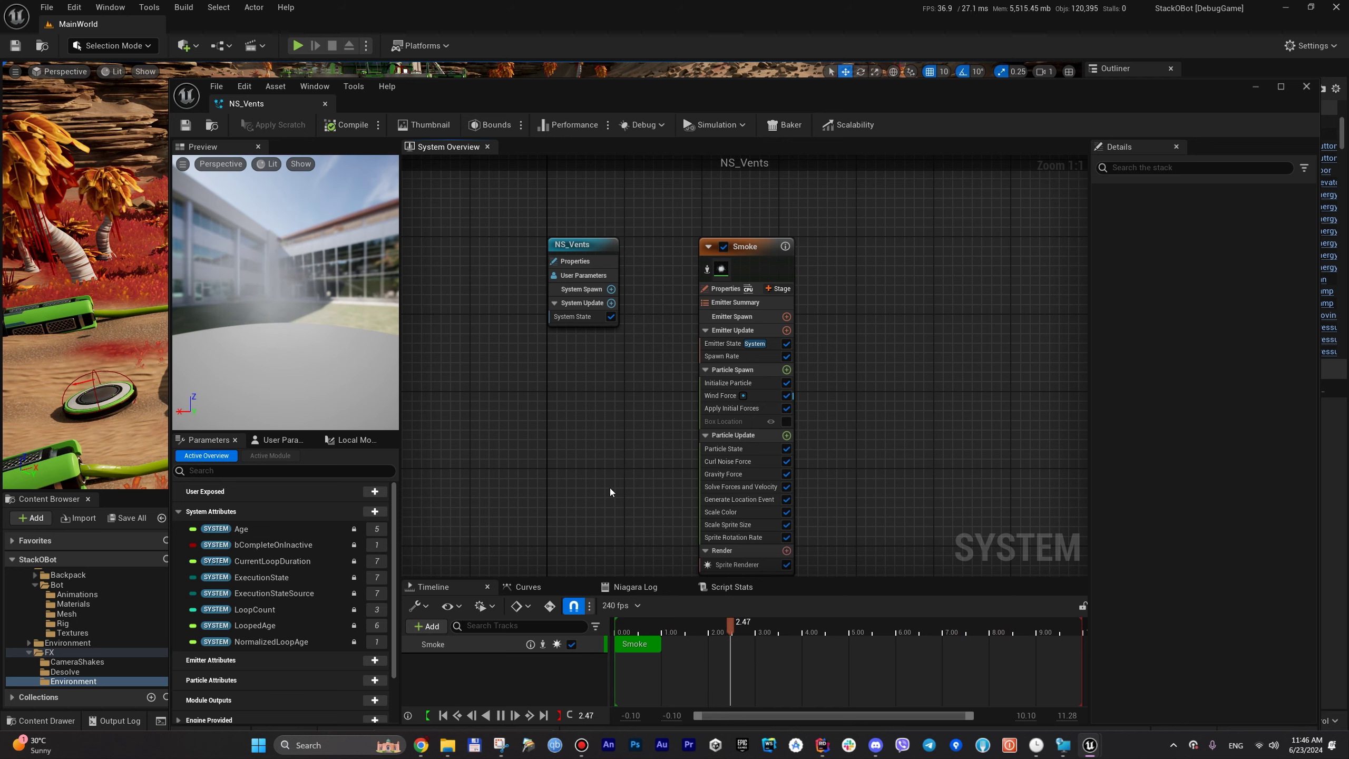
right_drag(527, 453, 604, 411)
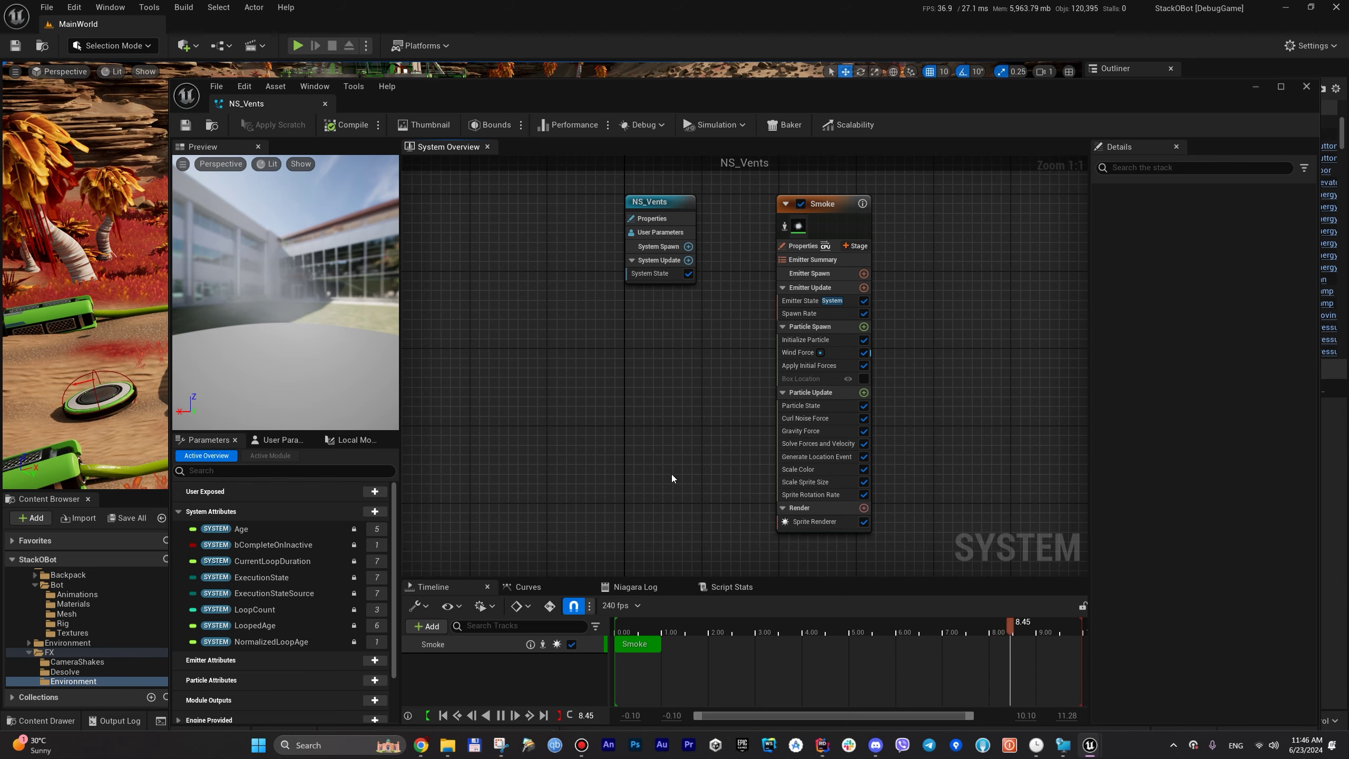
click(1306, 86)
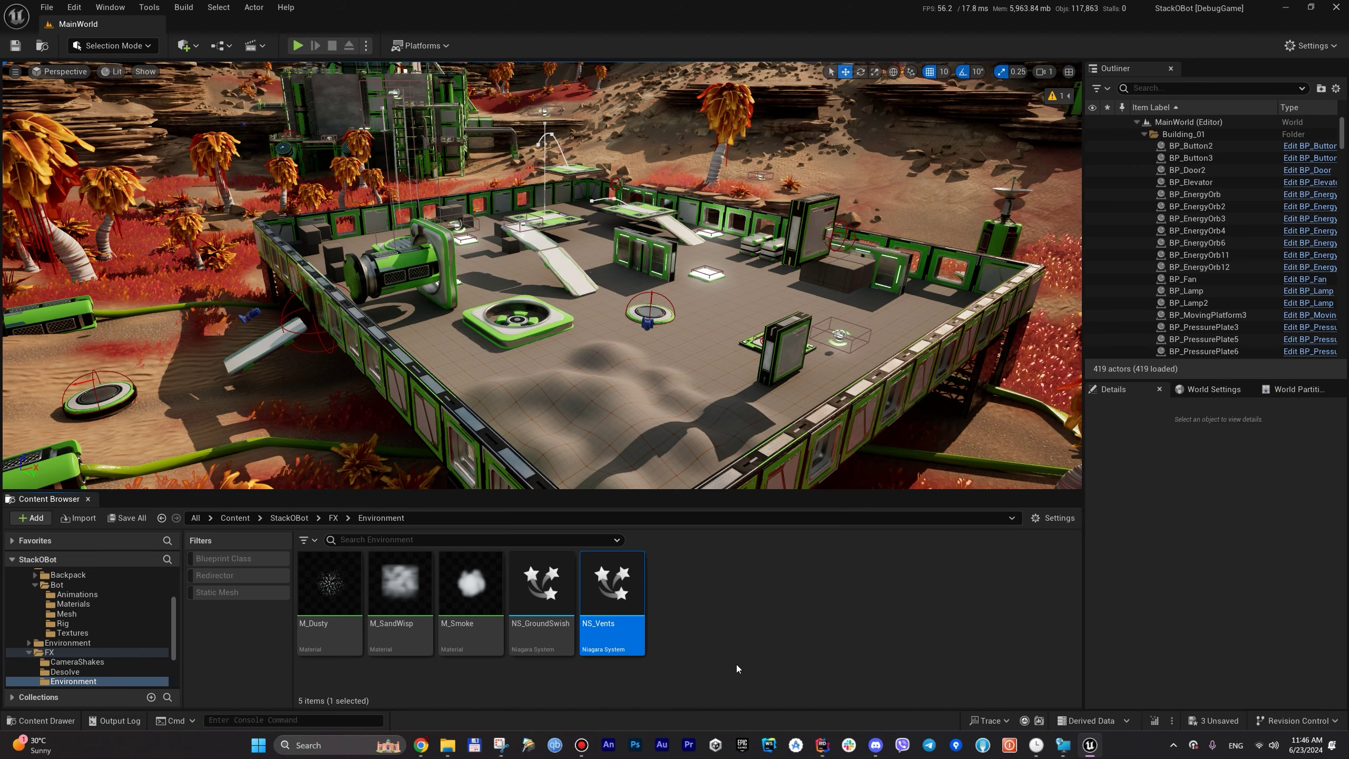
click(335, 521)
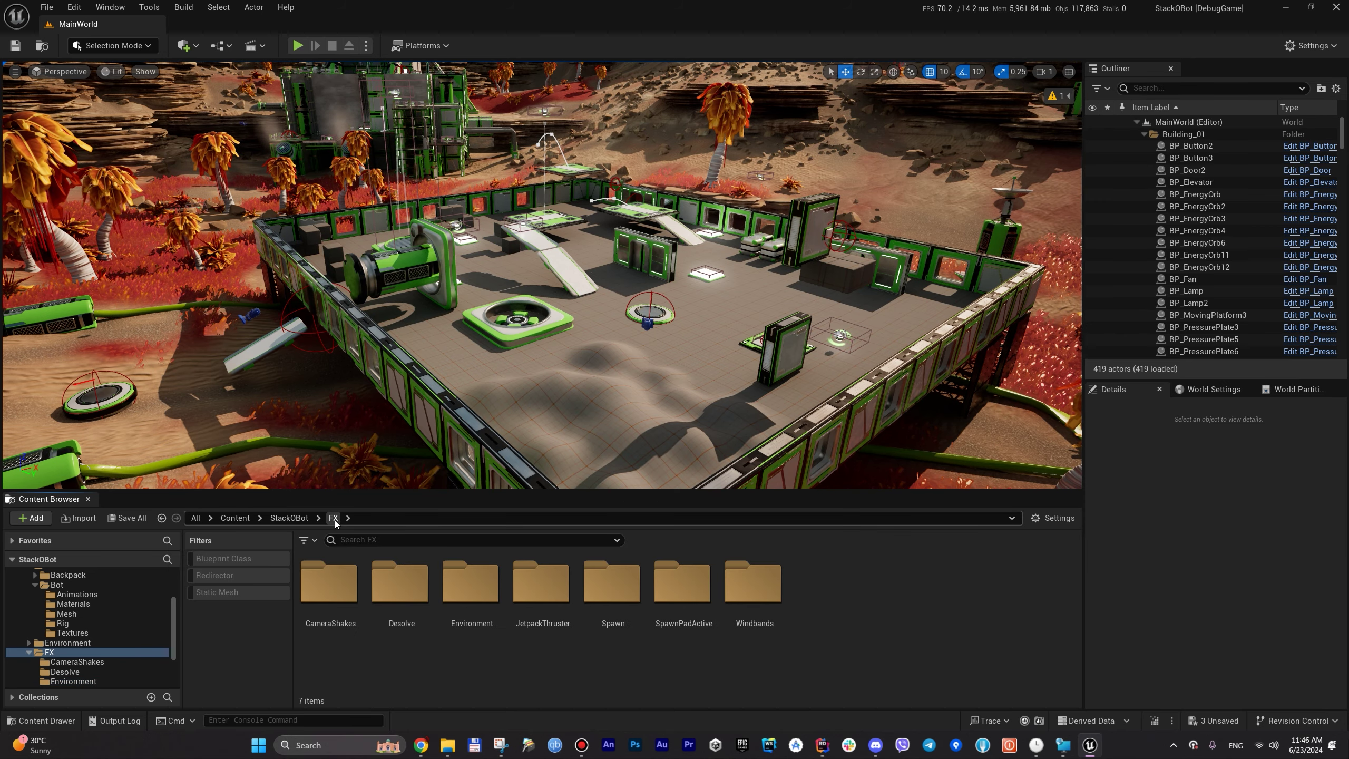
Step: Browse the SpawnPadActive and Windbands FX folders, then return to the StackOBot content folder
double_click(683, 590)
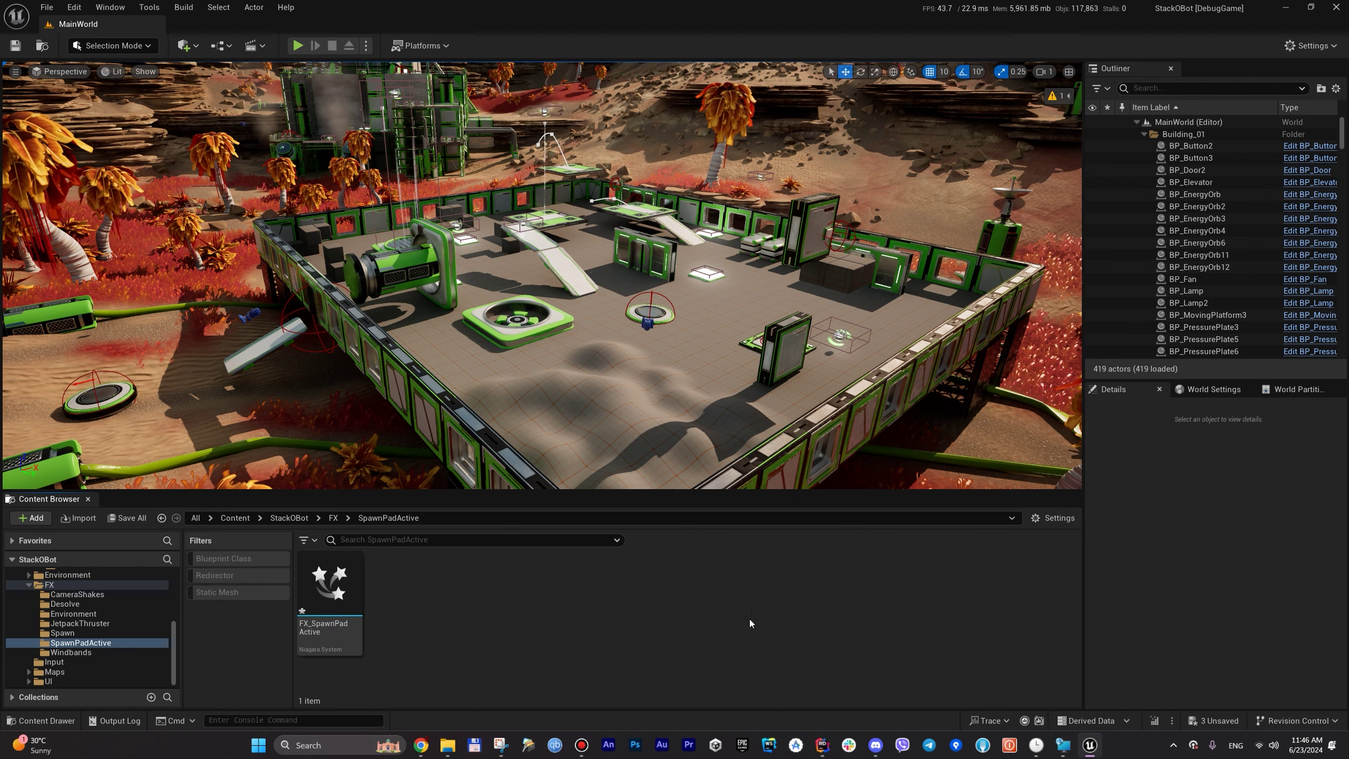
click(348, 518)
click(333, 518)
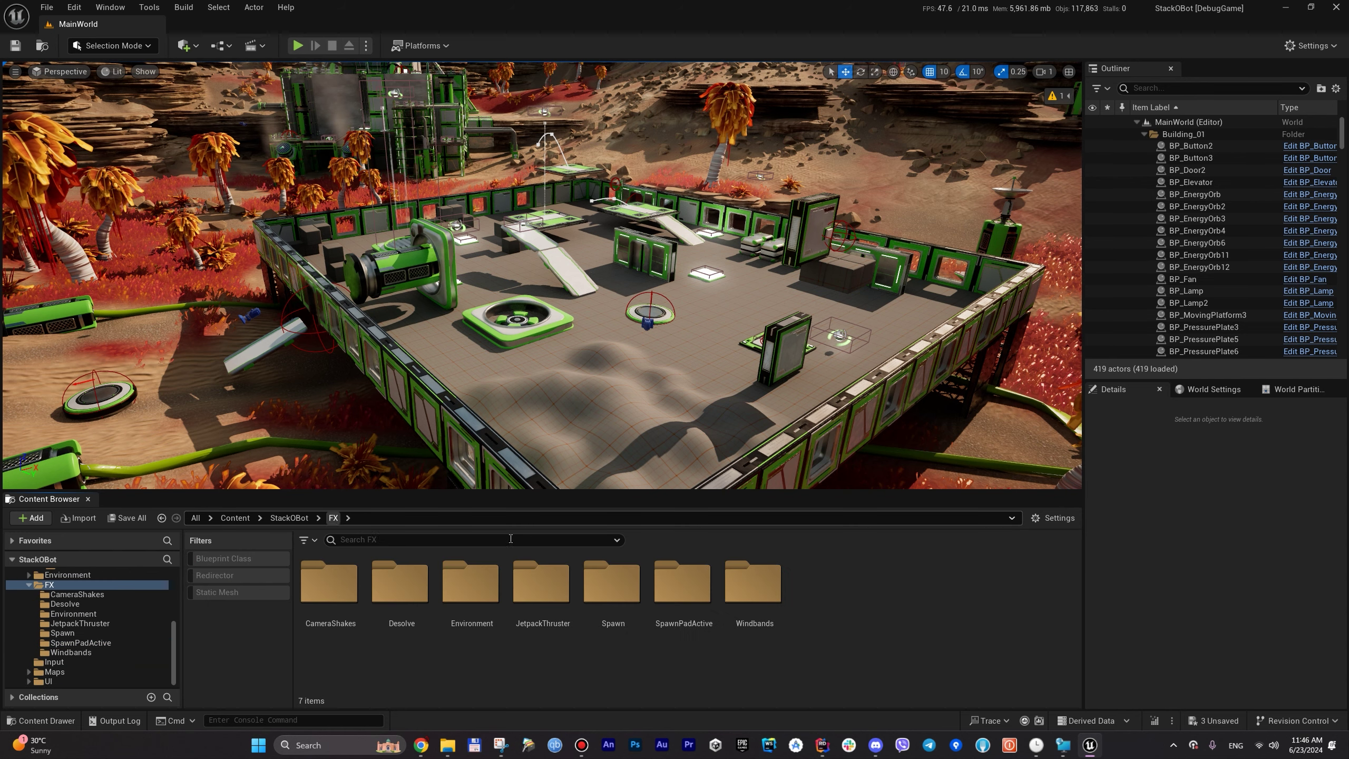
double_click(753, 583)
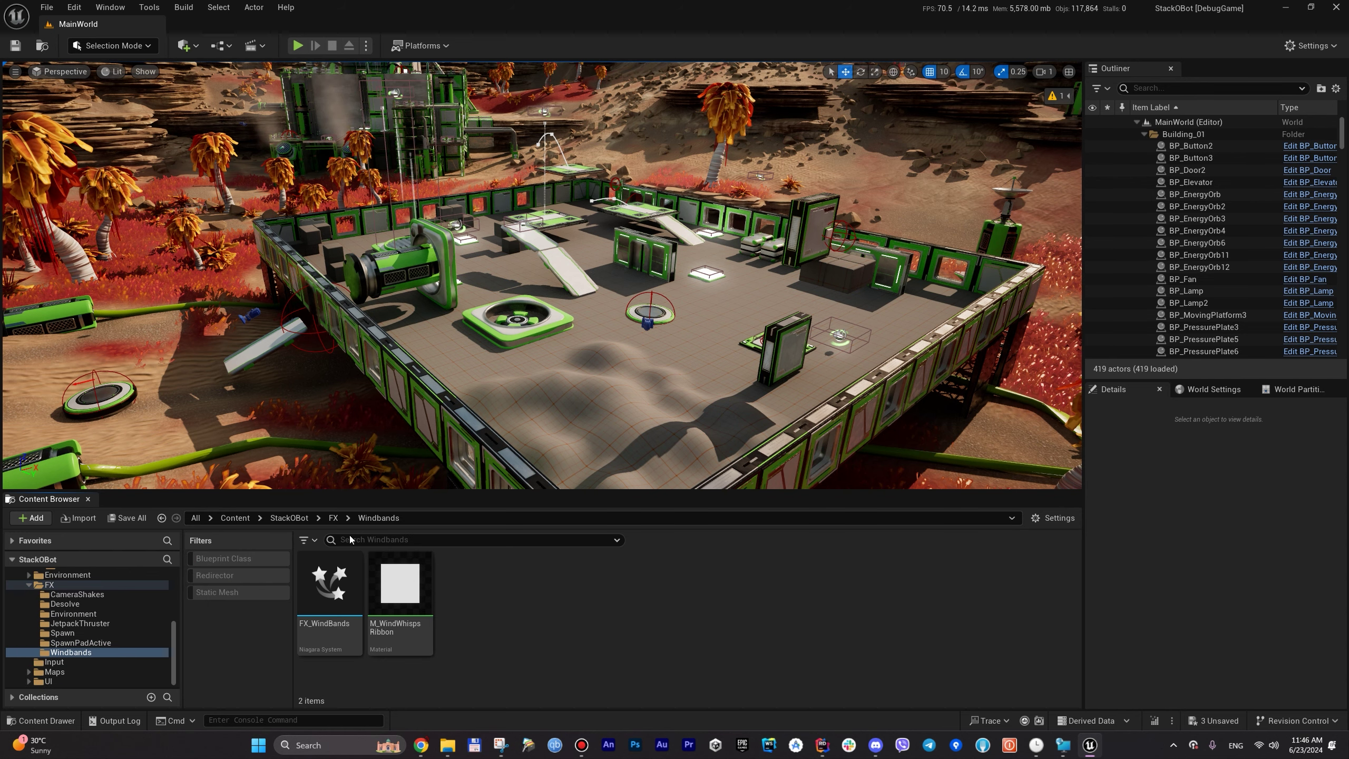
click(289, 517)
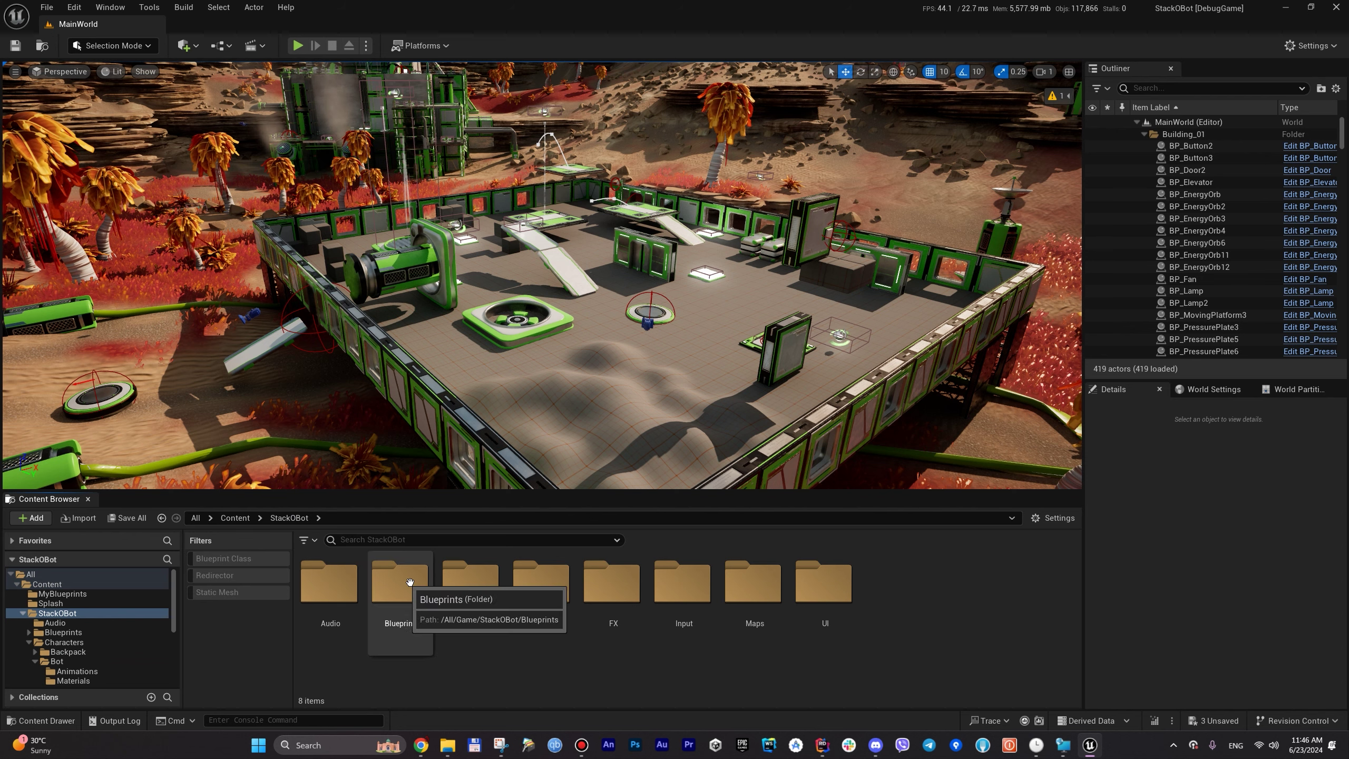
Step: Open Characters > Bot > Animations and select the A_Bot_Fall animation
double_click(470, 582)
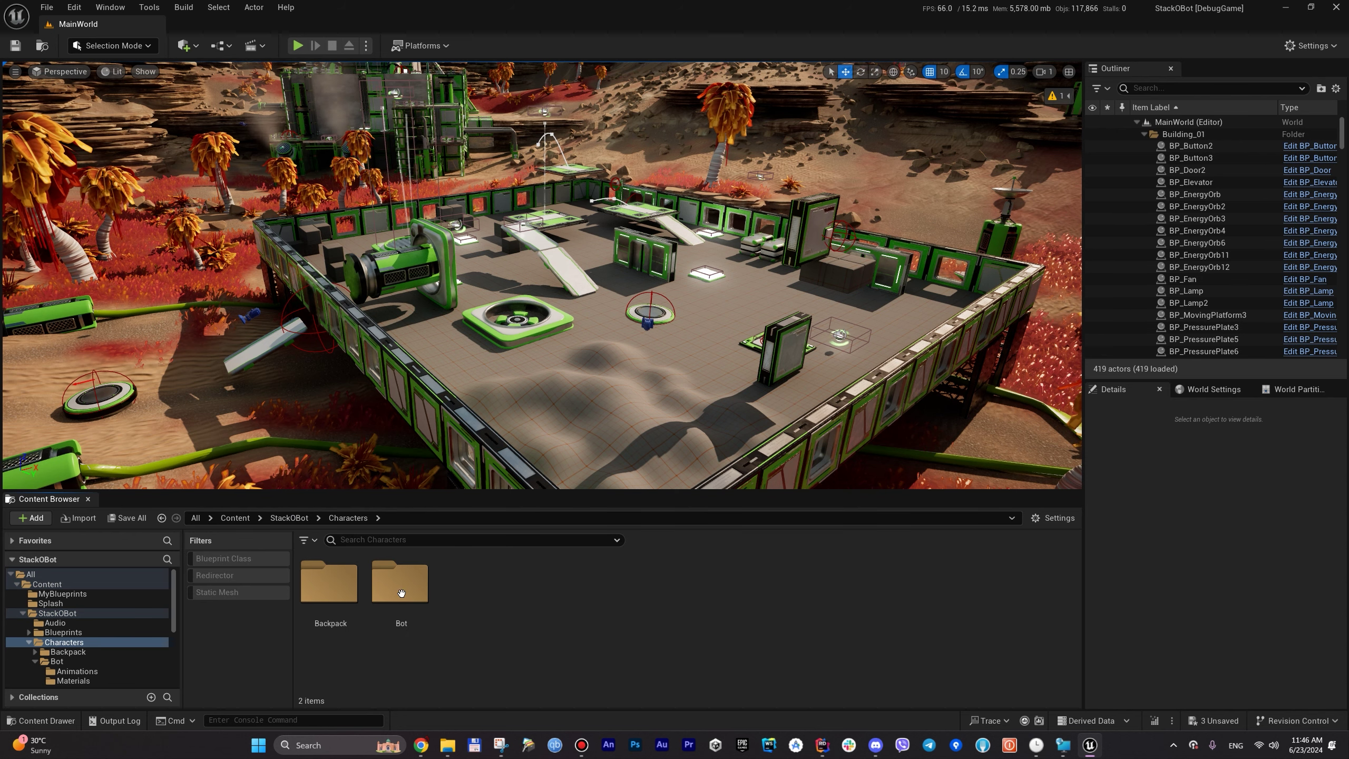
double_click(427, 581)
double_click(335, 606)
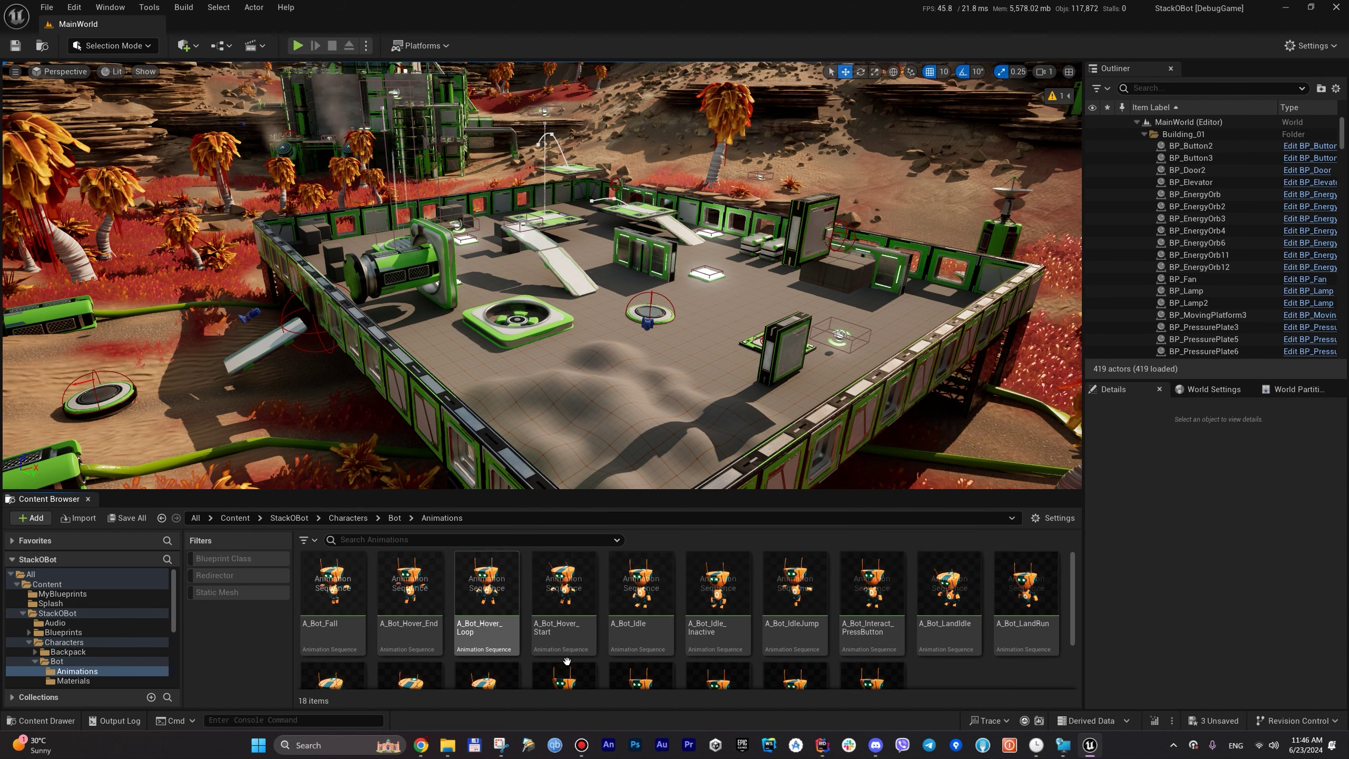
click(326, 601)
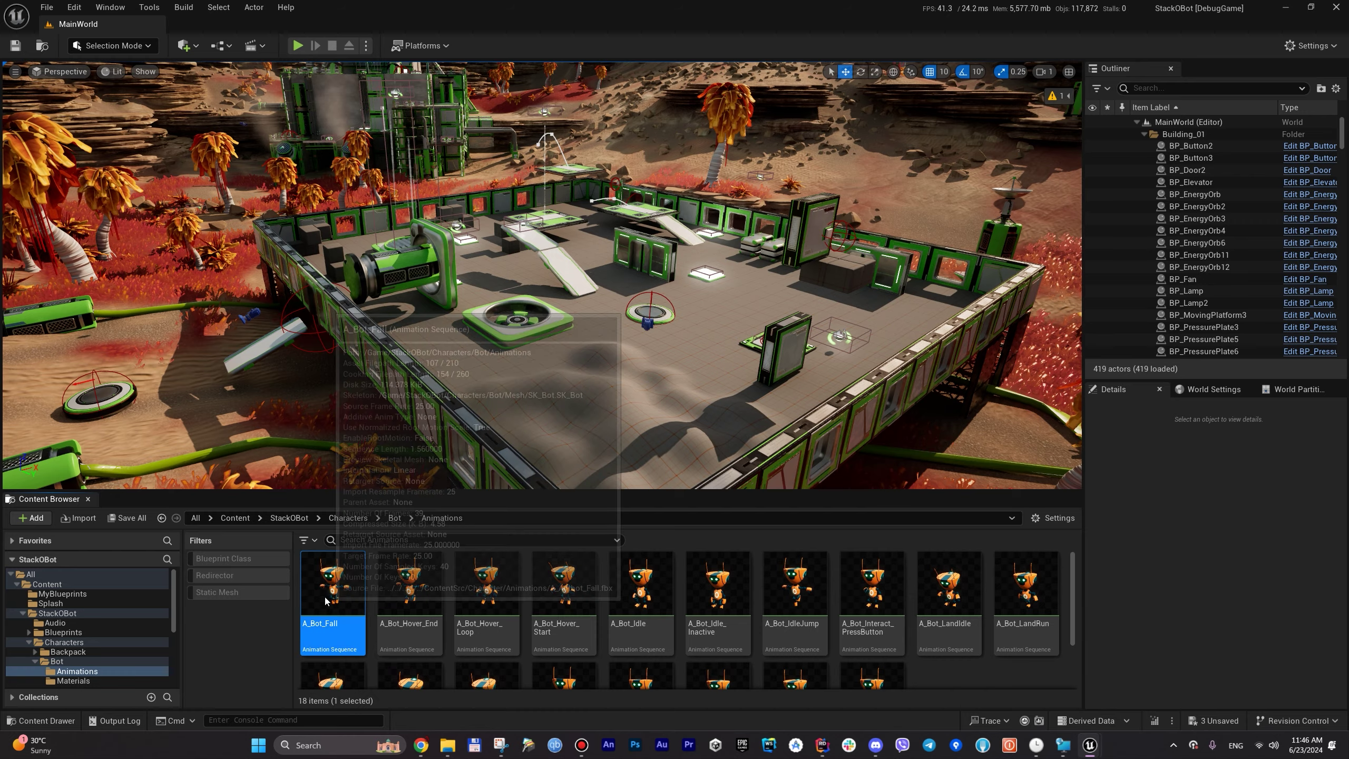
double_click(326, 601)
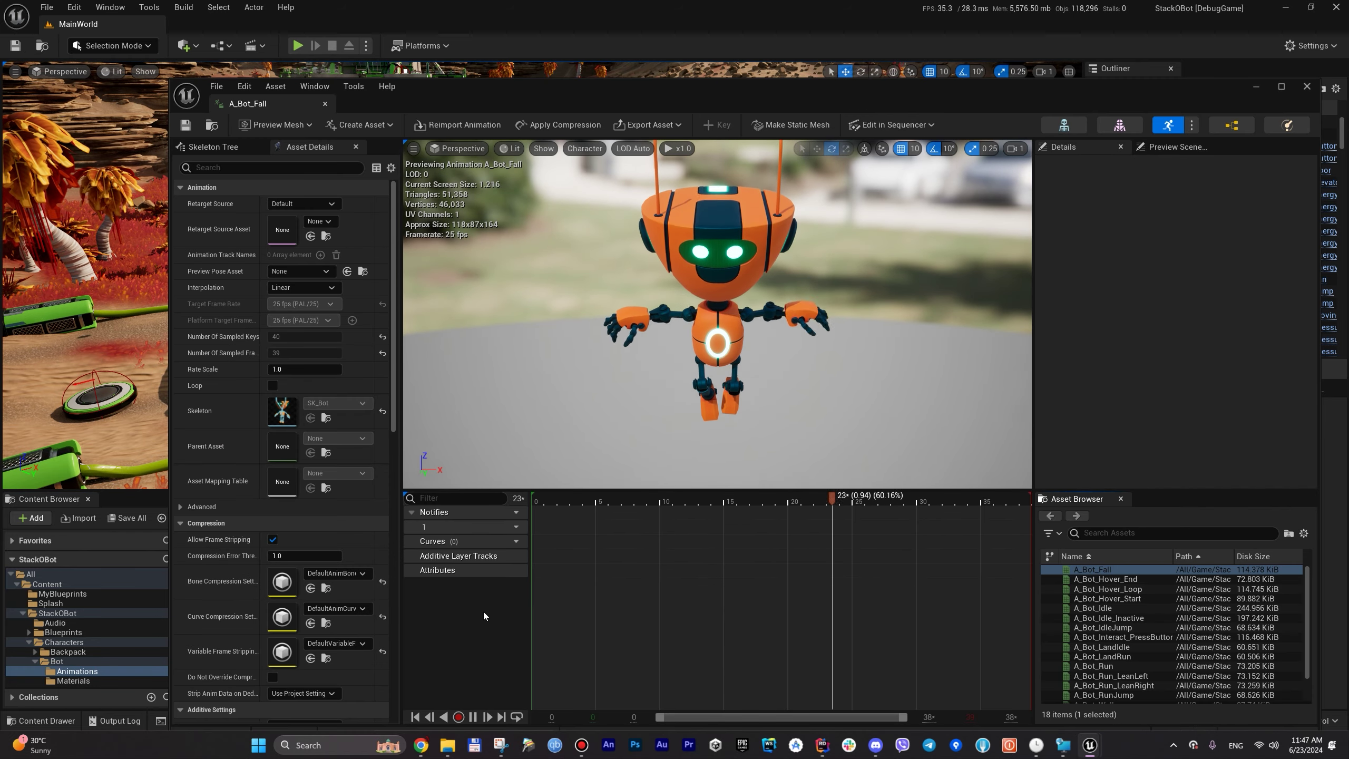
scroll(1132, 649, down, 2)
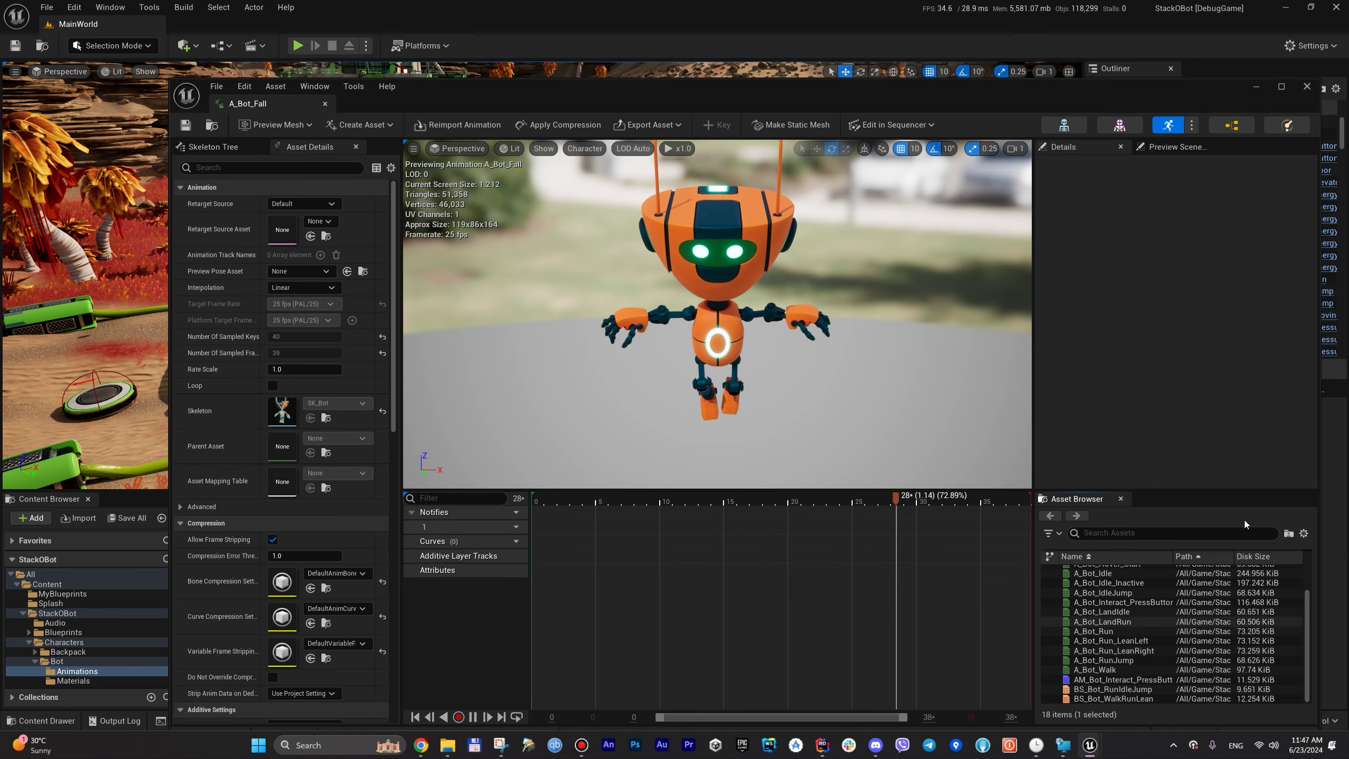
click(1307, 86)
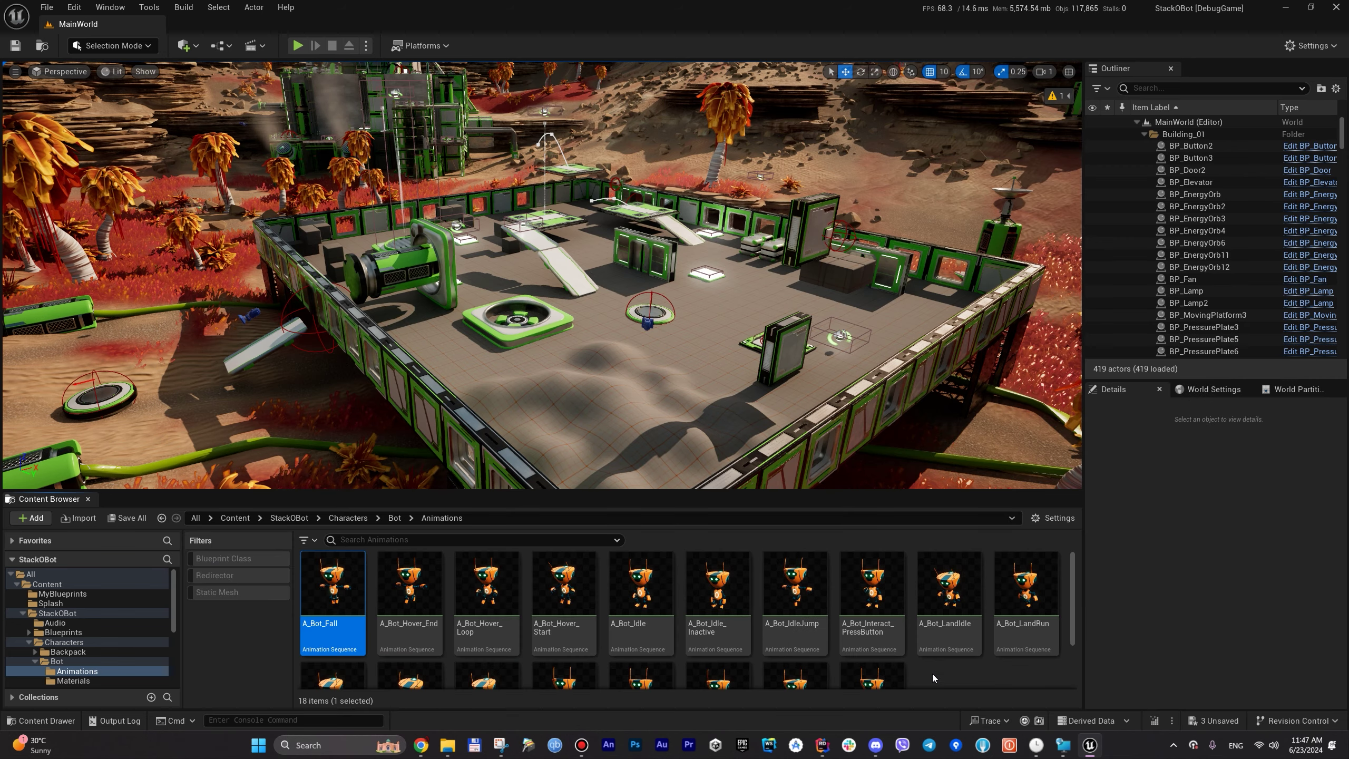
right_click(933, 679)
mouse_move(1043, 422)
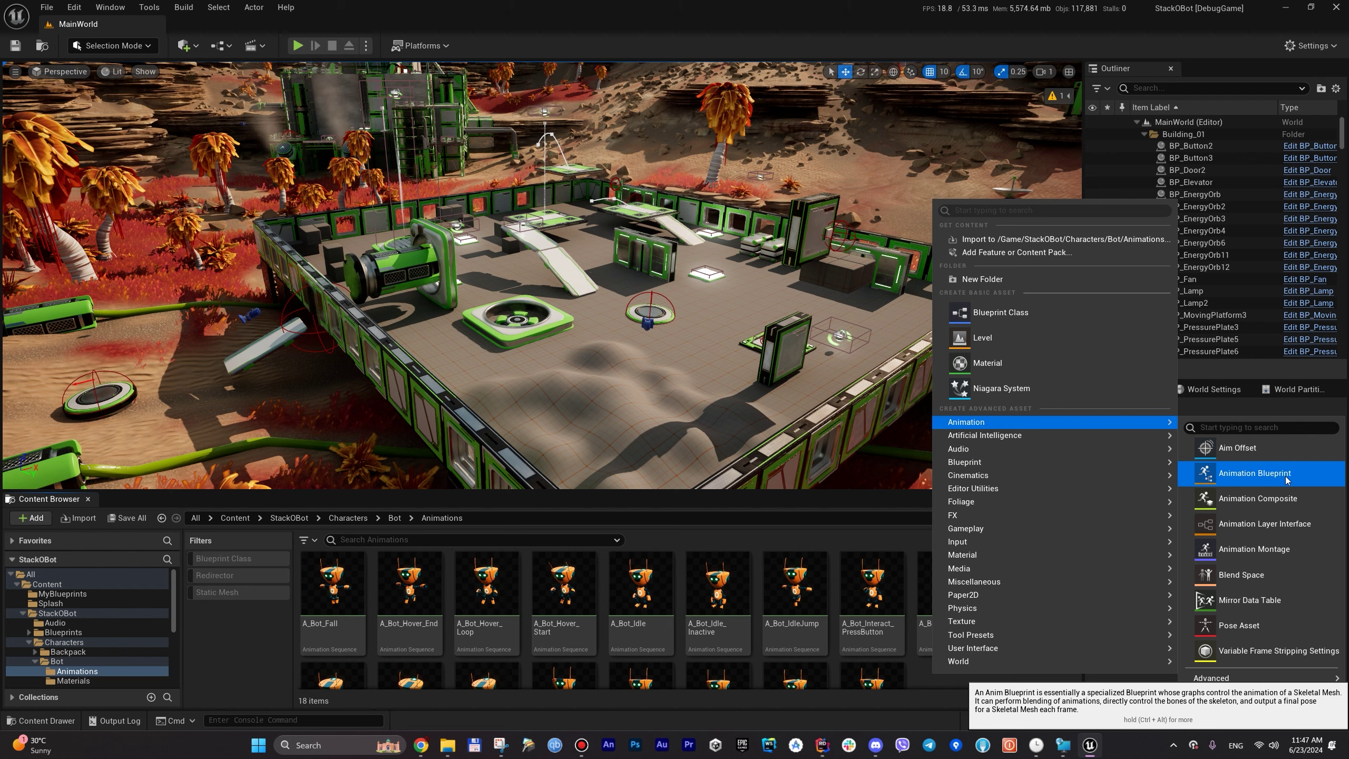
click(926, 681)
scroll(926, 681, down, 2)
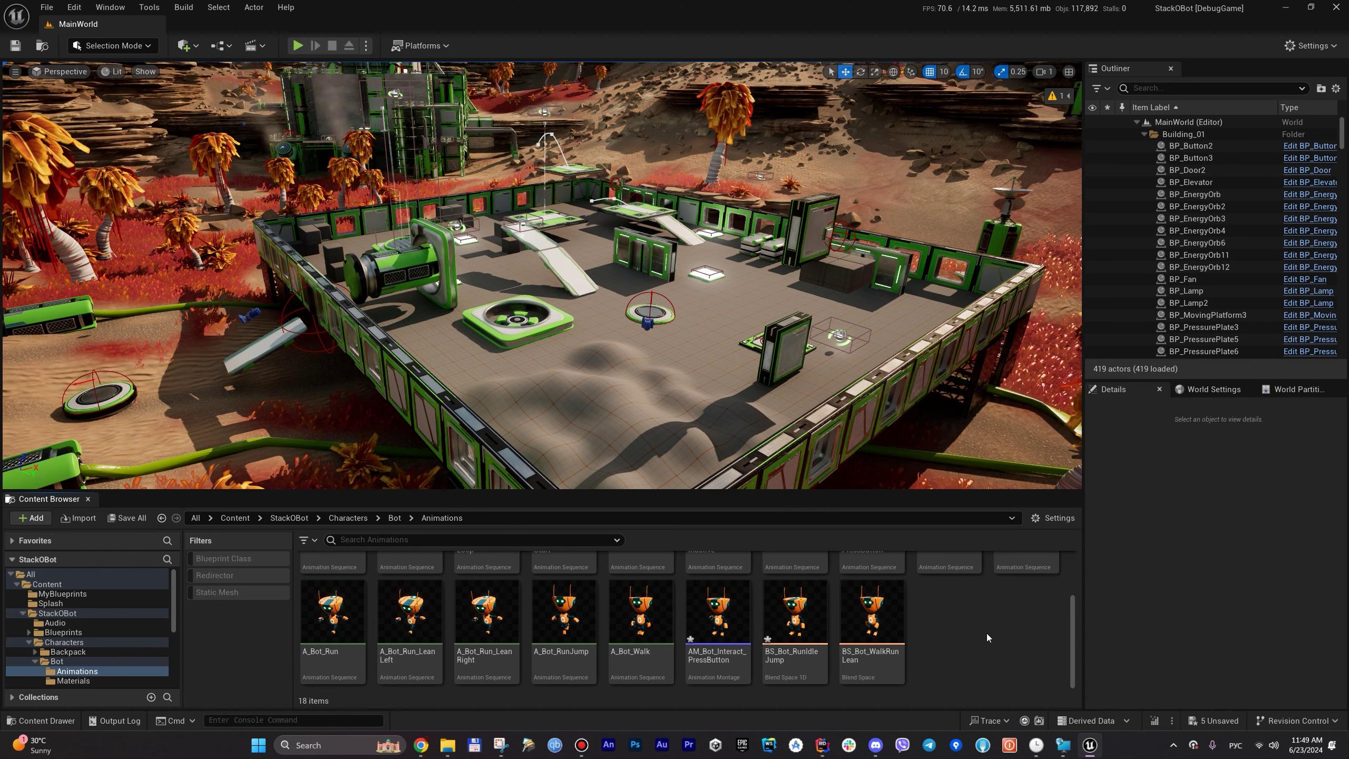
Step: Open the BS_Bot_WalkRunLean blend space editor
double_click(873, 642)
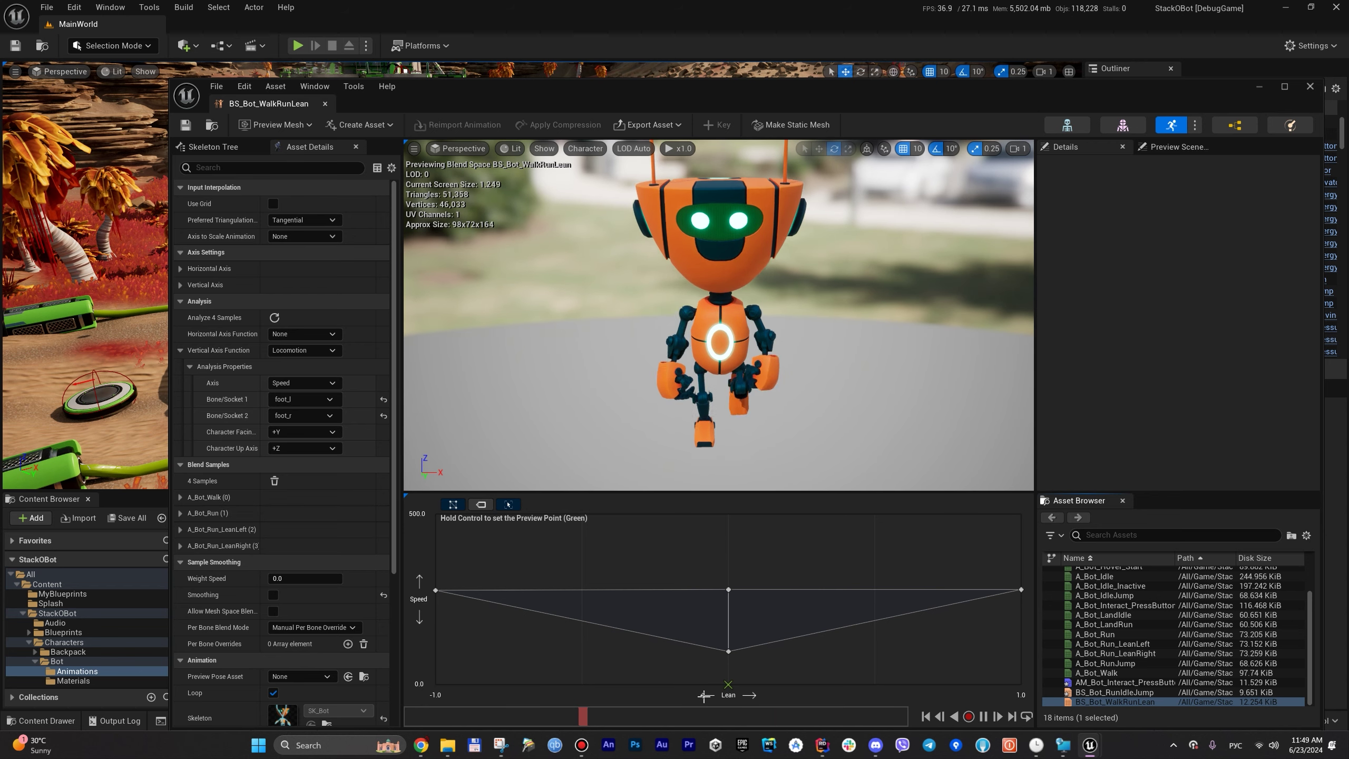
mouse_move(730, 651)
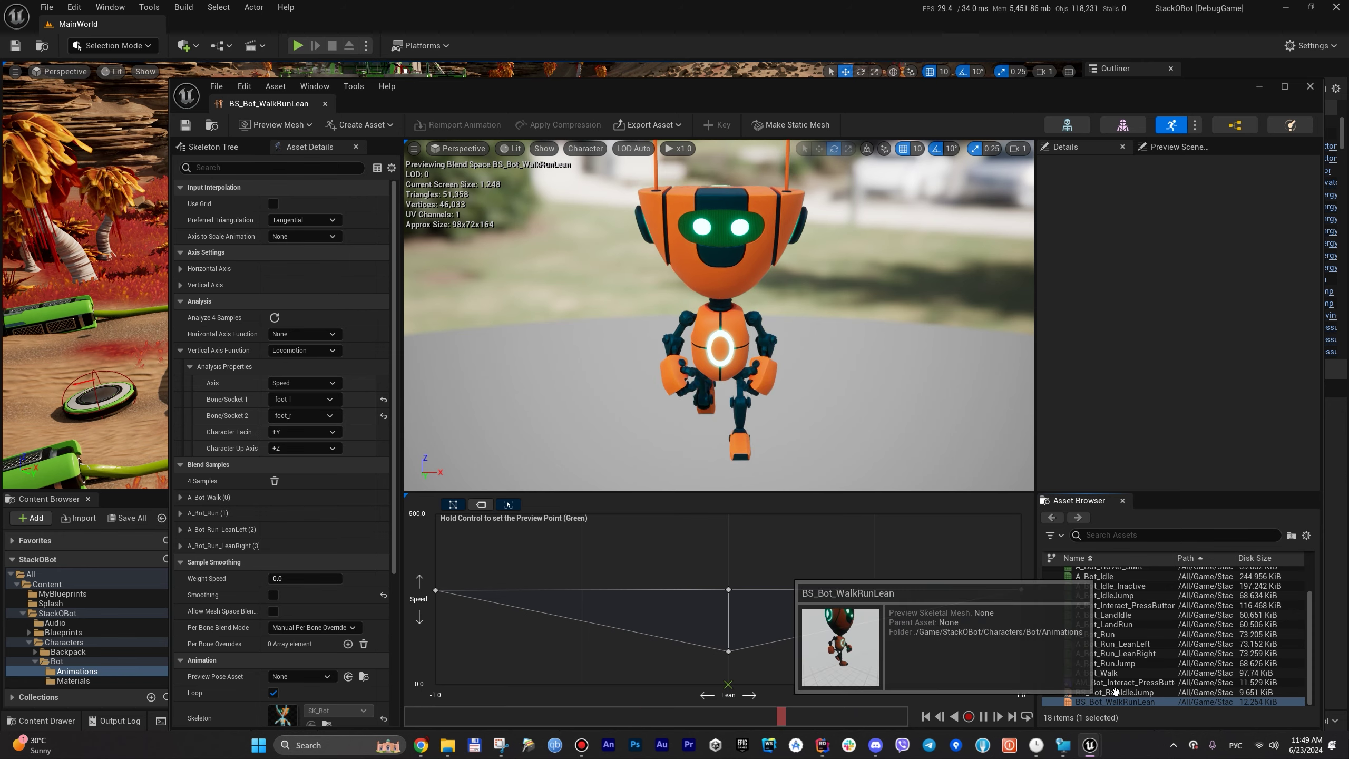
mouse_move(1134, 615)
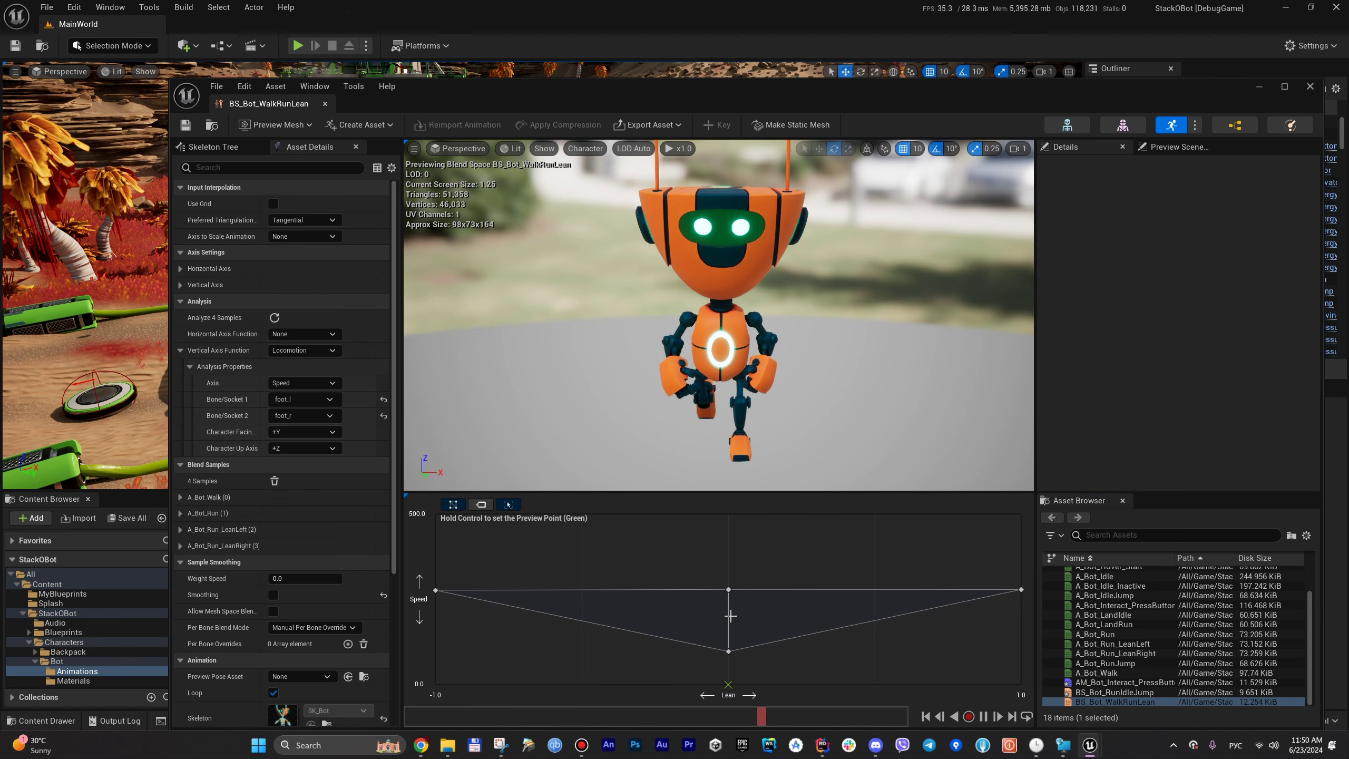
Step: Drag the preview point between walking speed and the top-centre Speed 278.97 run sample
mouse_move(730, 613)
ctrl+mouse_down()
mouse_move(729, 588)
mouse_move(729, 651)
ctrl+mouse_up()
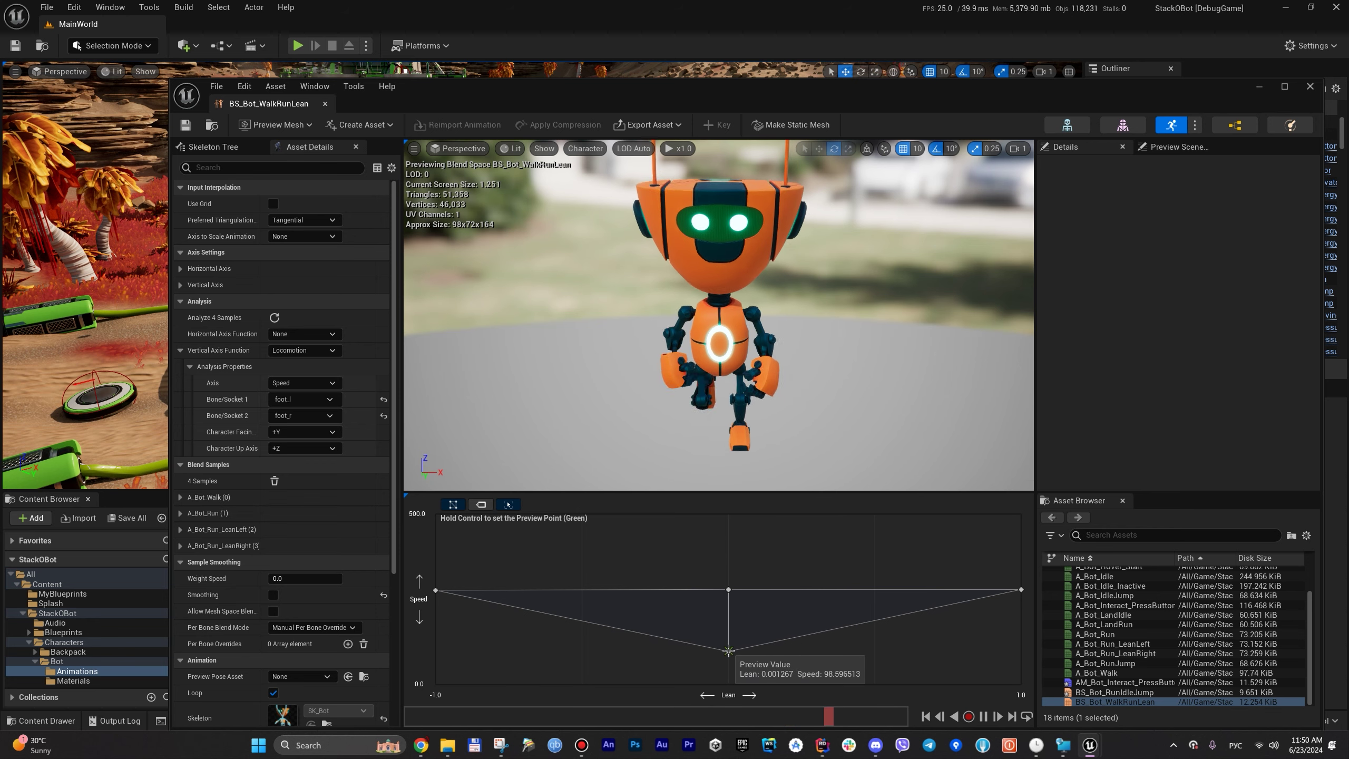
ctrl+drag(729, 640, 729, 590)
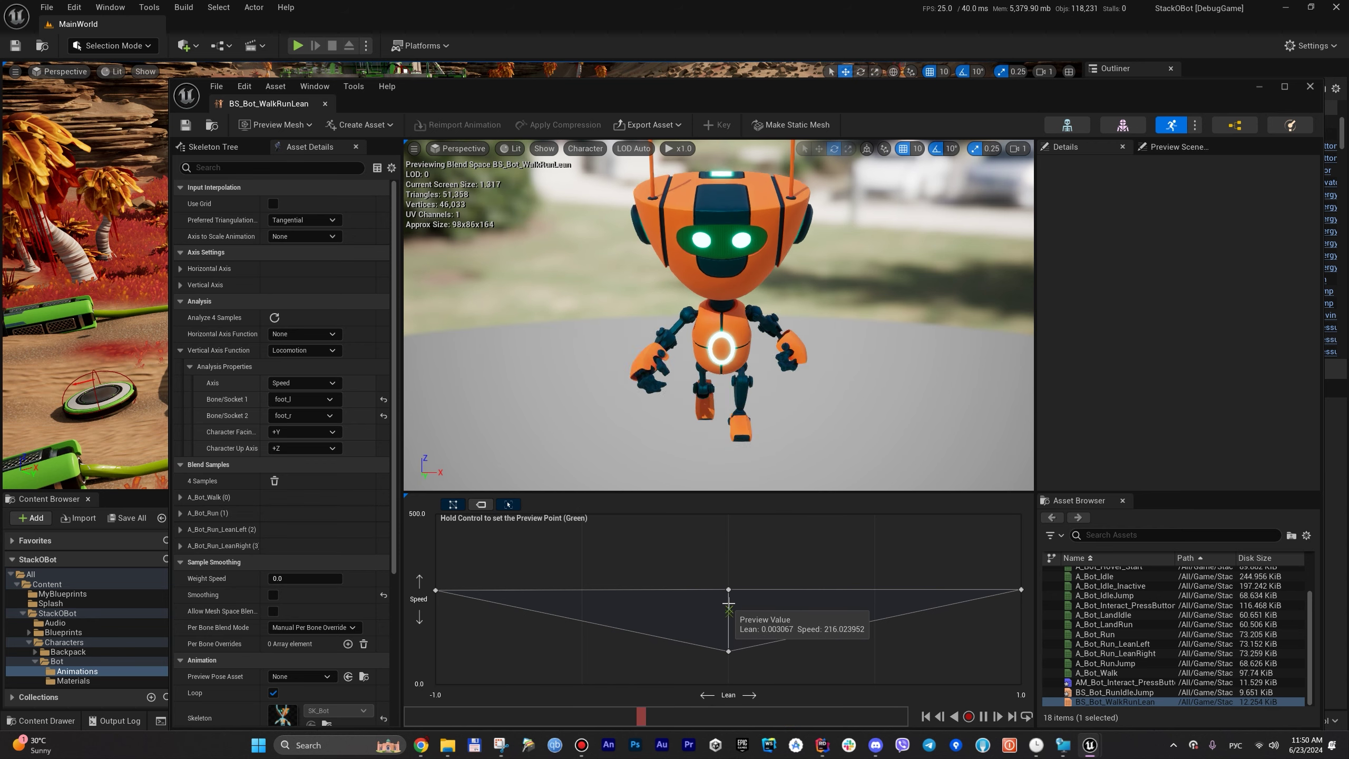
click(729, 590)
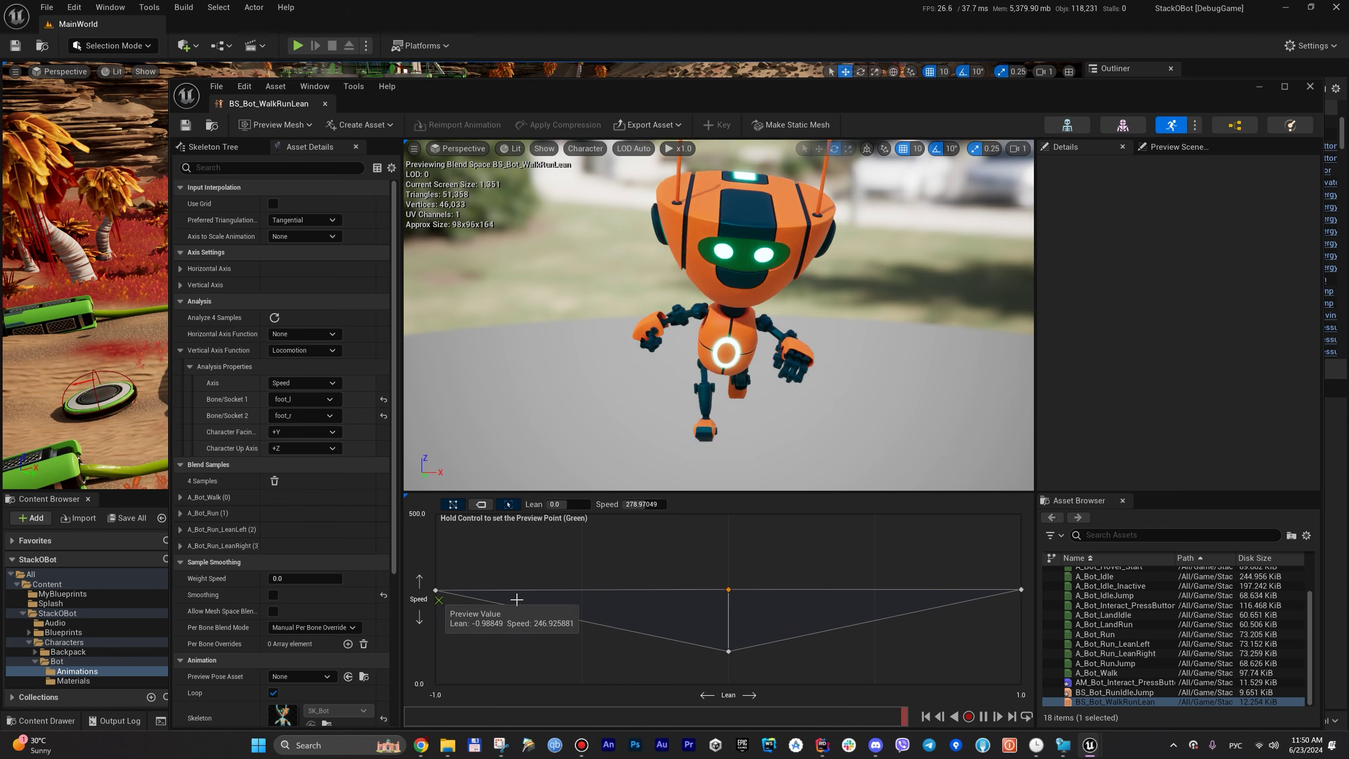
mouse_move(728, 590)
ctrl+mouse_down()
mouse_move(727, 649)
mouse_move(727, 593)
ctrl+mouse_up()
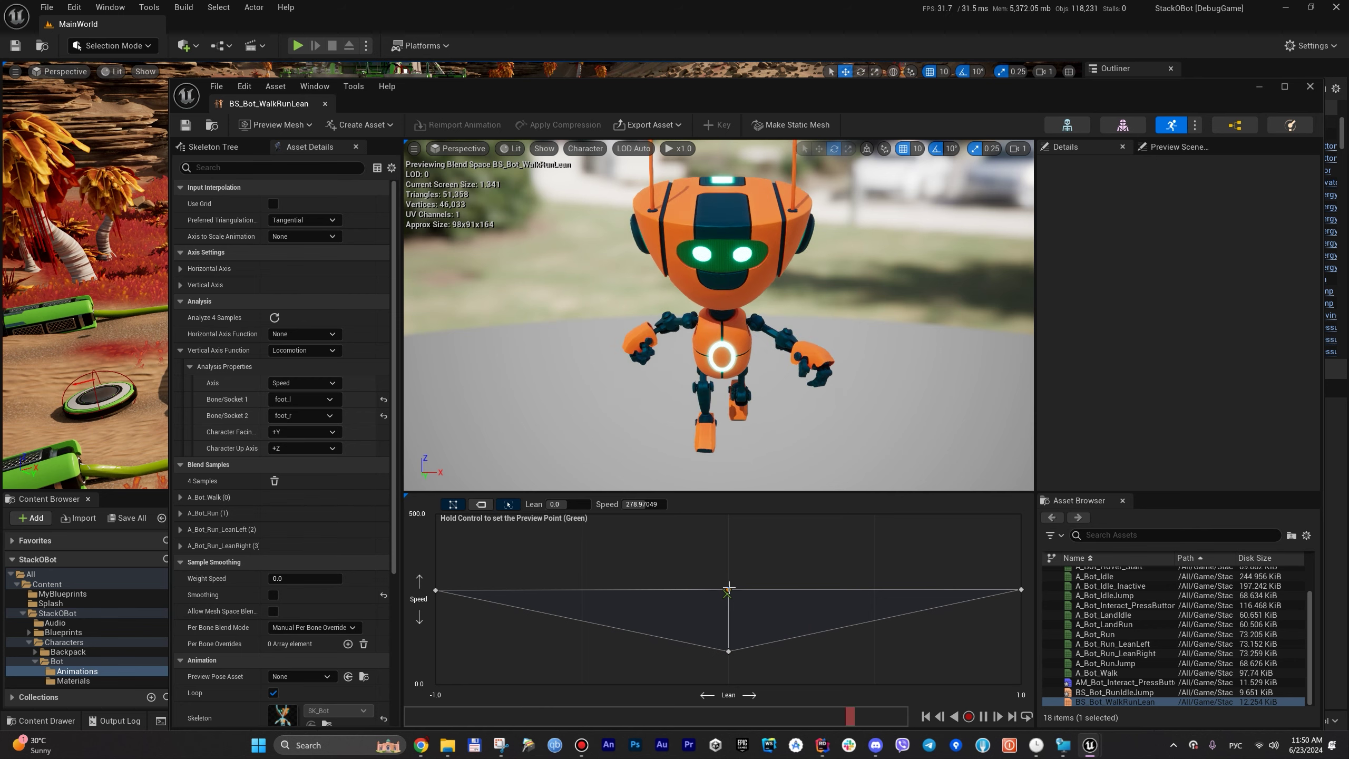
Step: Expand the A_Bot_Walk and A_Bot_Run blend sample settings
click(179, 497)
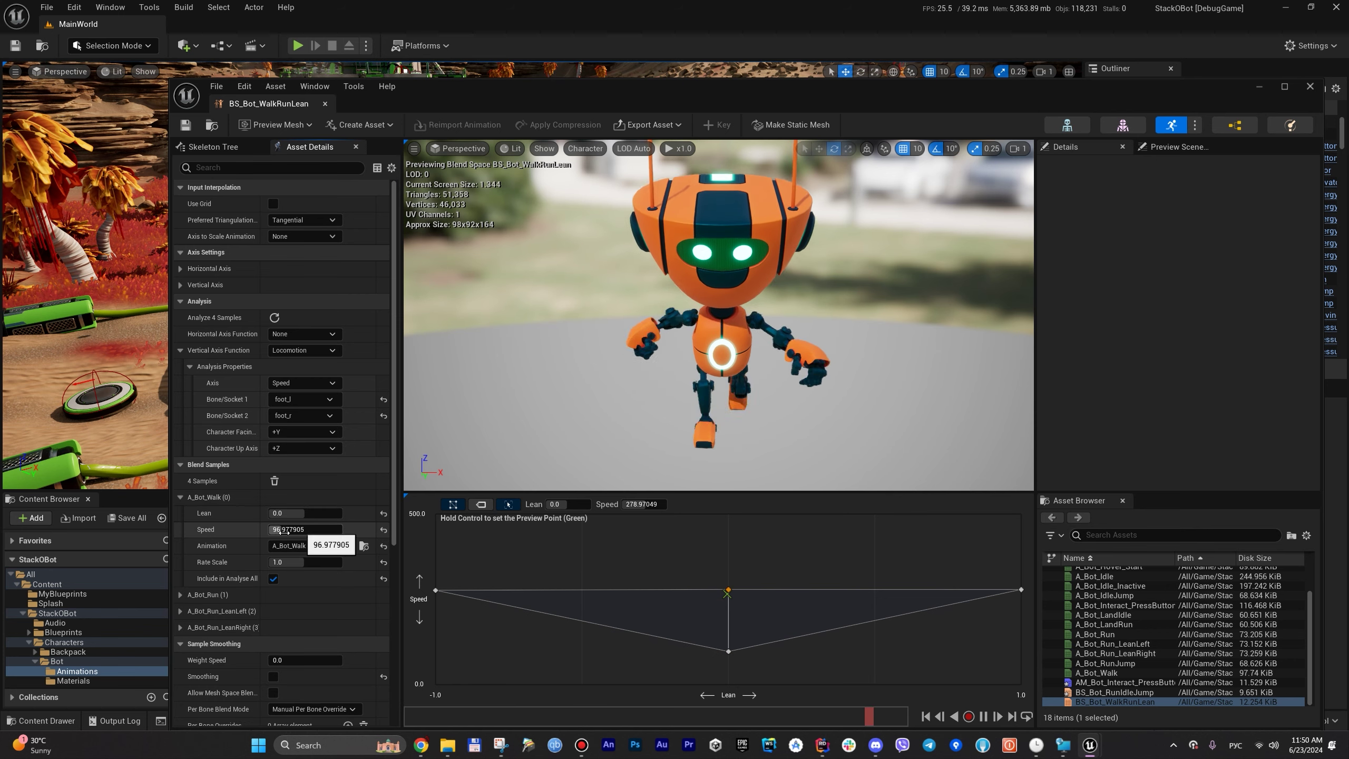
click(184, 597)
scroll(216, 568, down, 2)
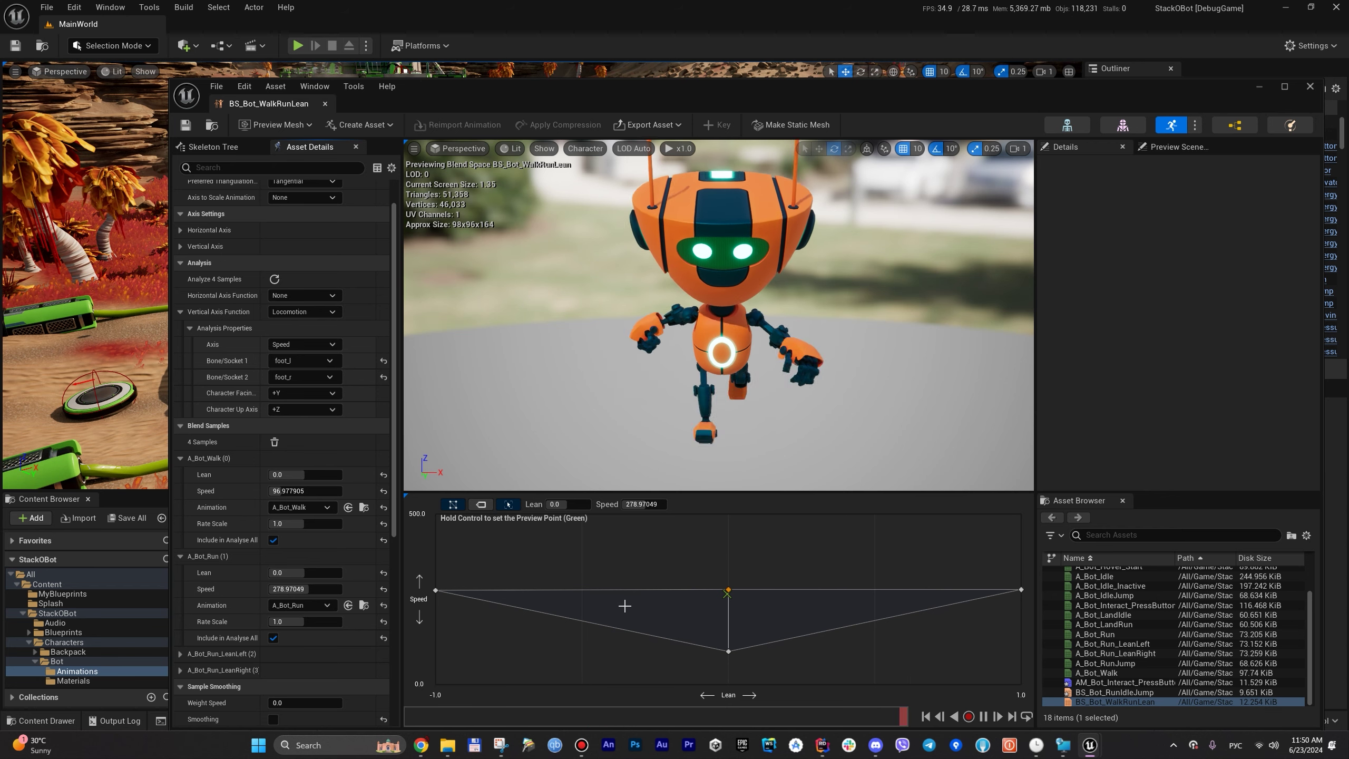
Step: Ctrl-scrub the preview from walking to a fast left-leaning run, then close the blend space editor
key(ctrl)
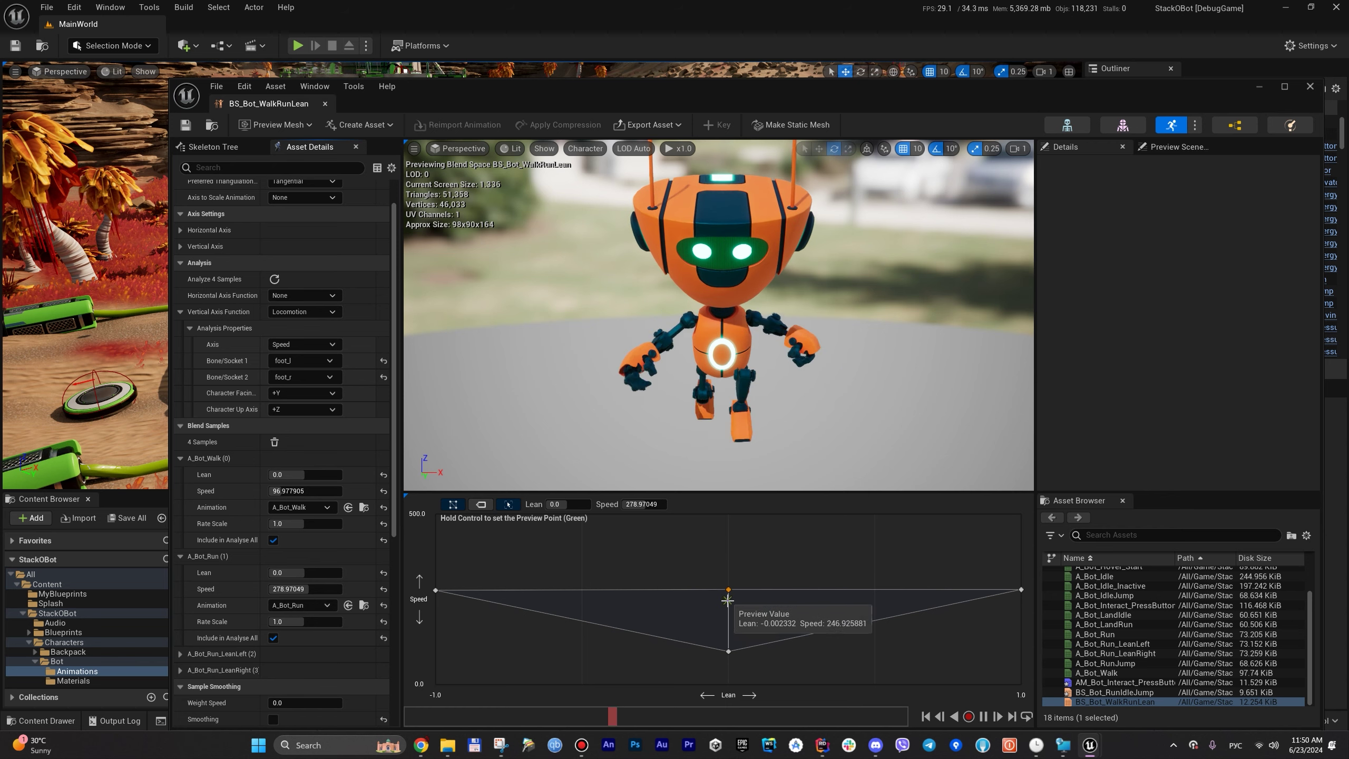
ctrl+click(729, 633)
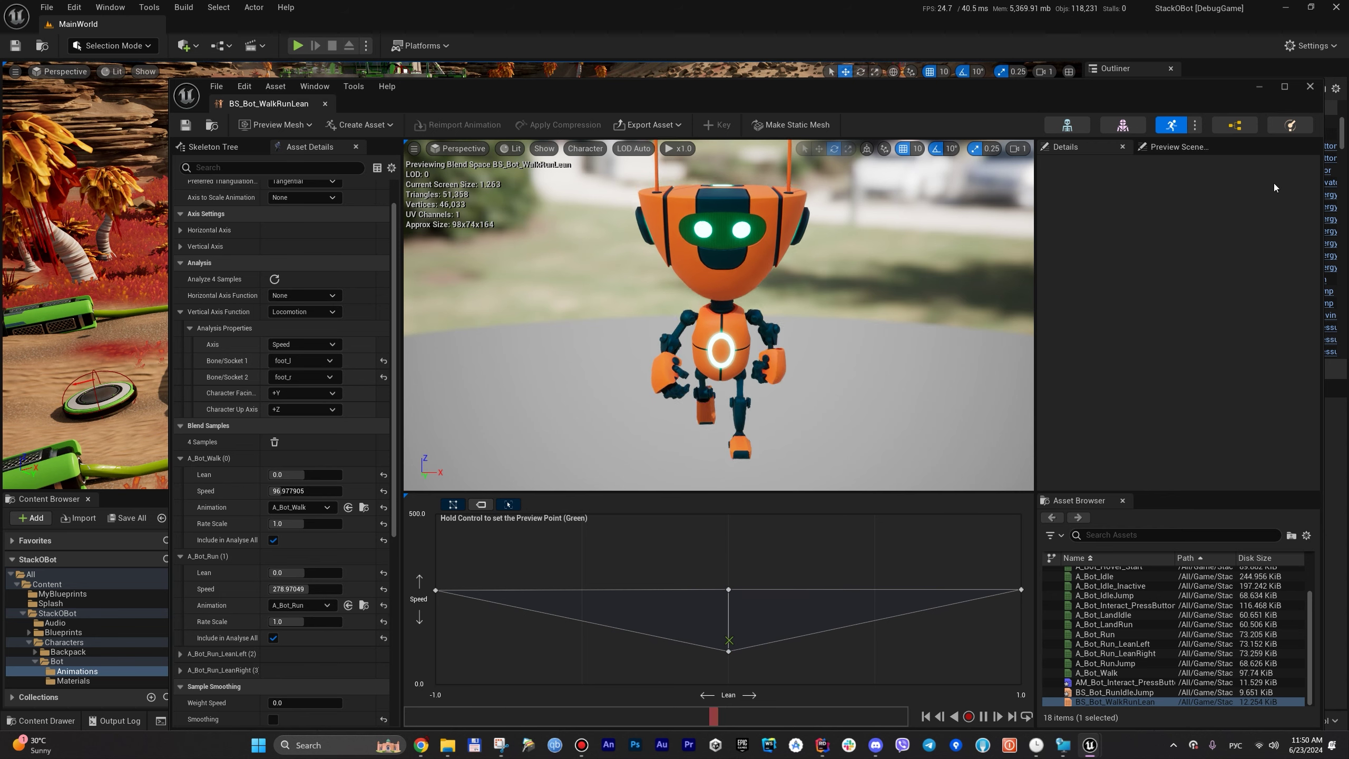
key(ctrl)
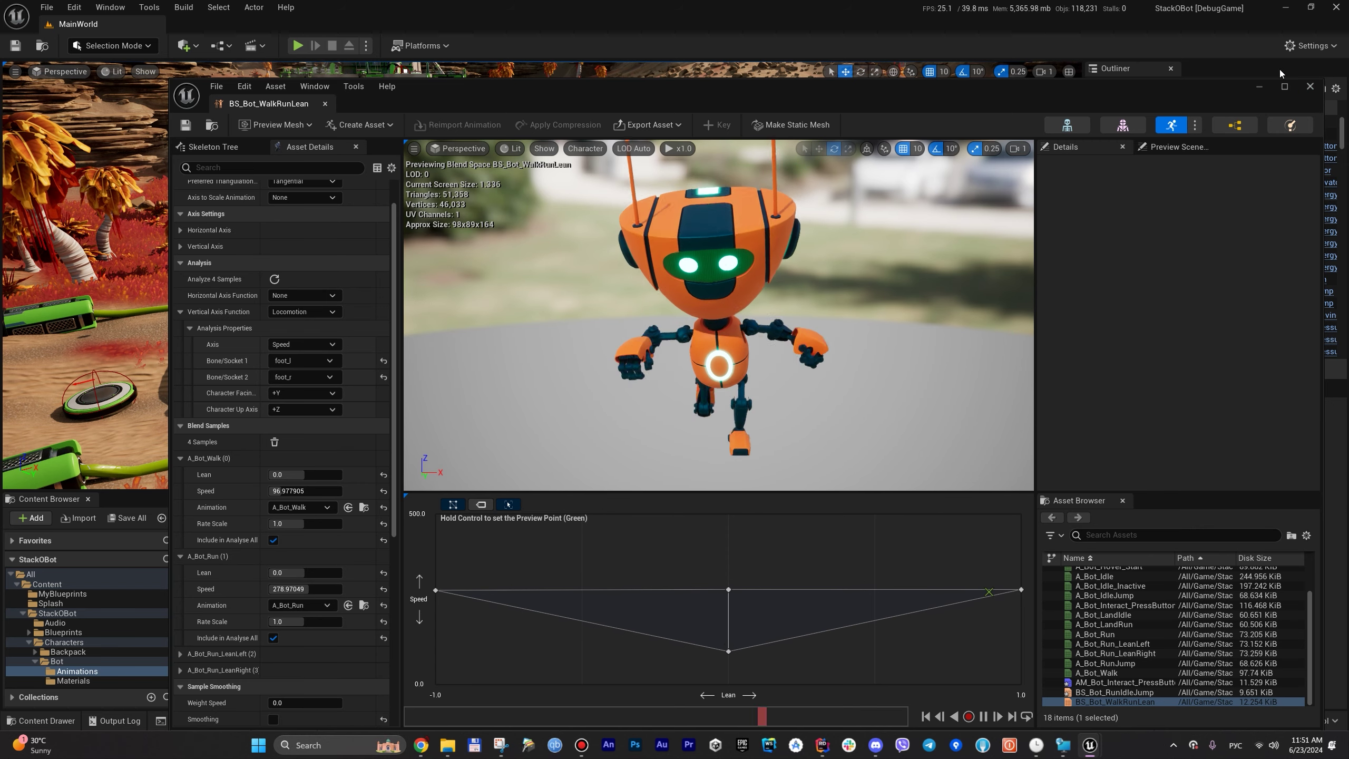
key(alt+F4)
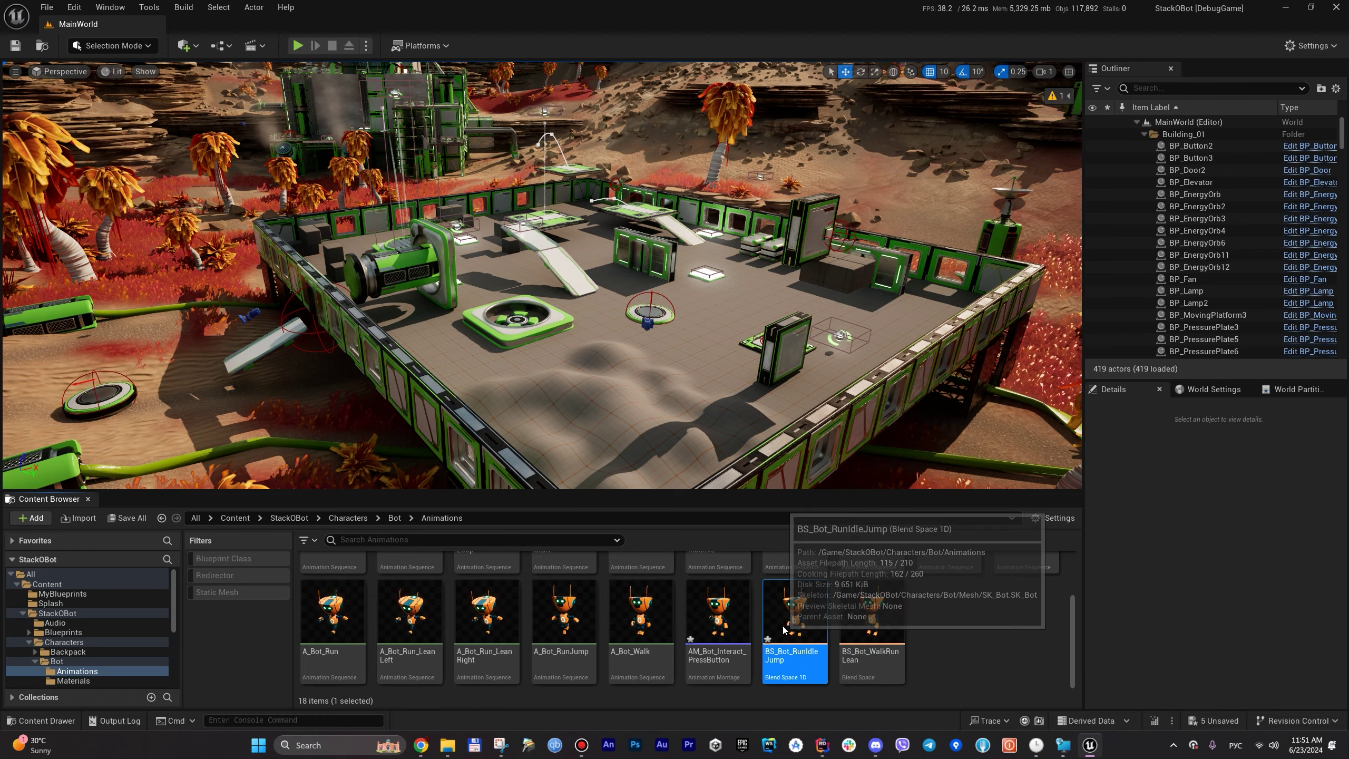
double_click(768, 602)
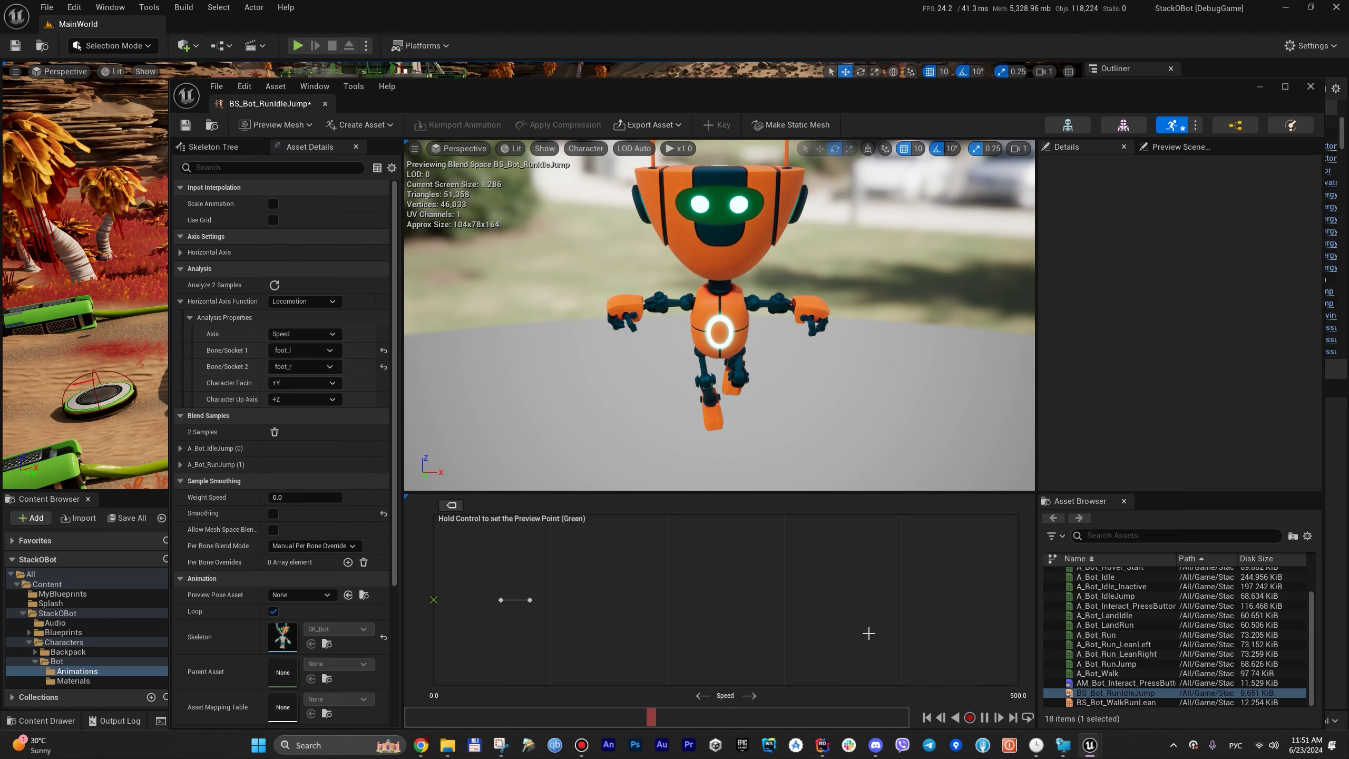
click(1310, 86)
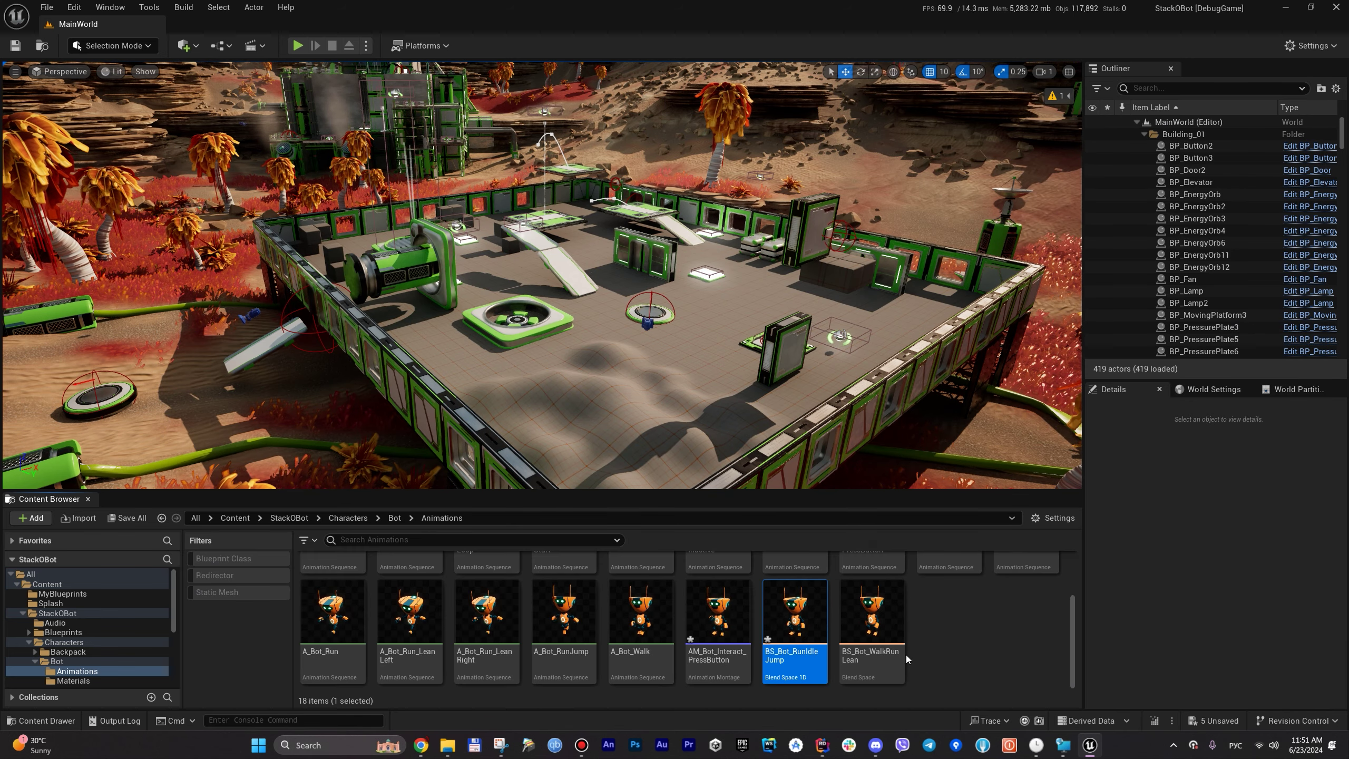
double_click(718, 611)
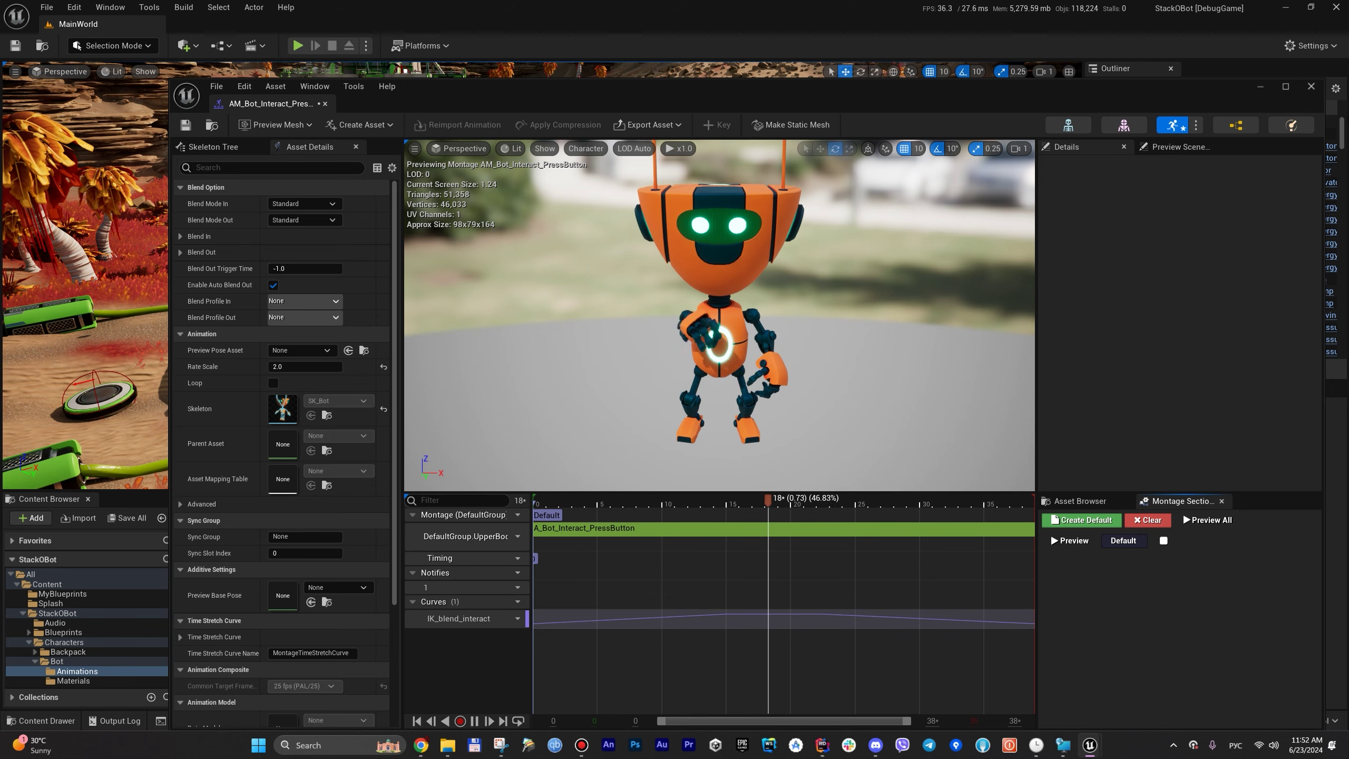
Step: Close the press-button montage editor and go up to the Bot folder
click(1313, 89)
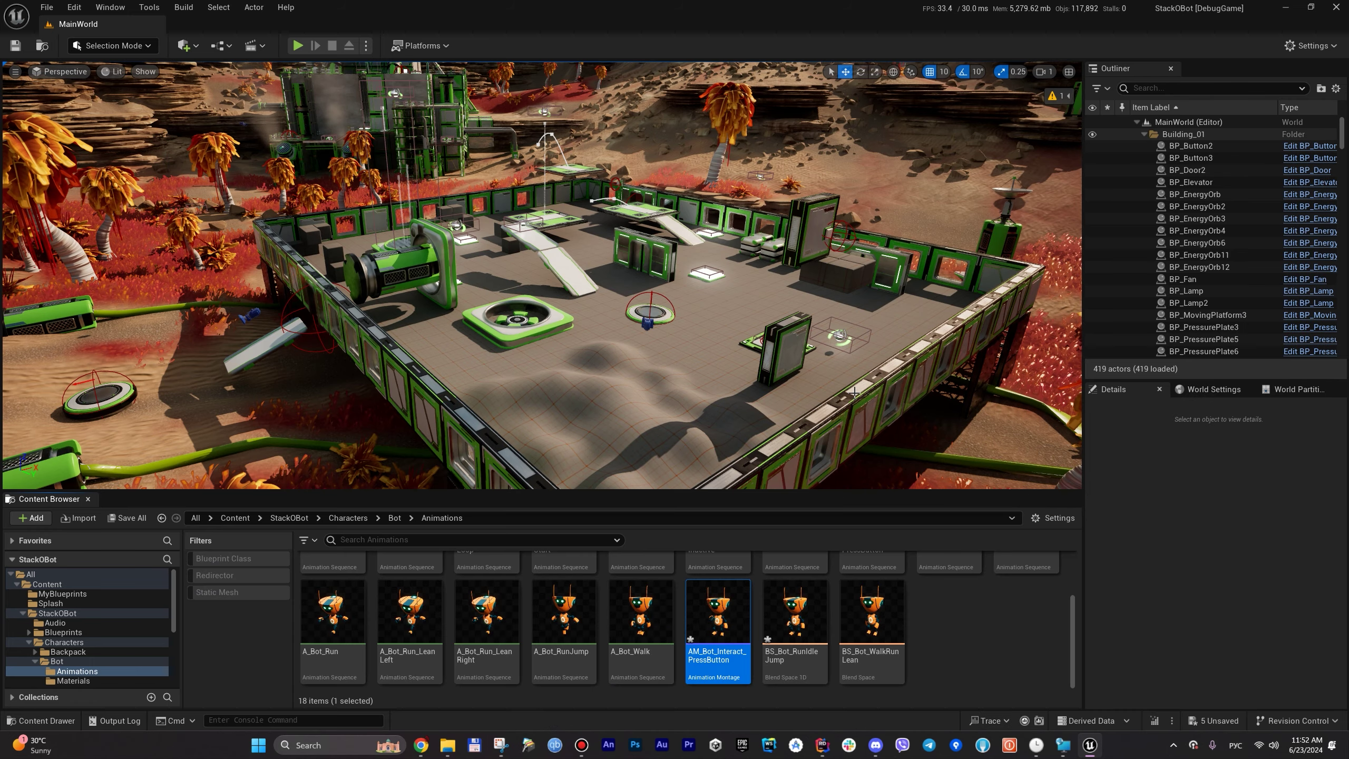
scroll(837, 630, up, 2)
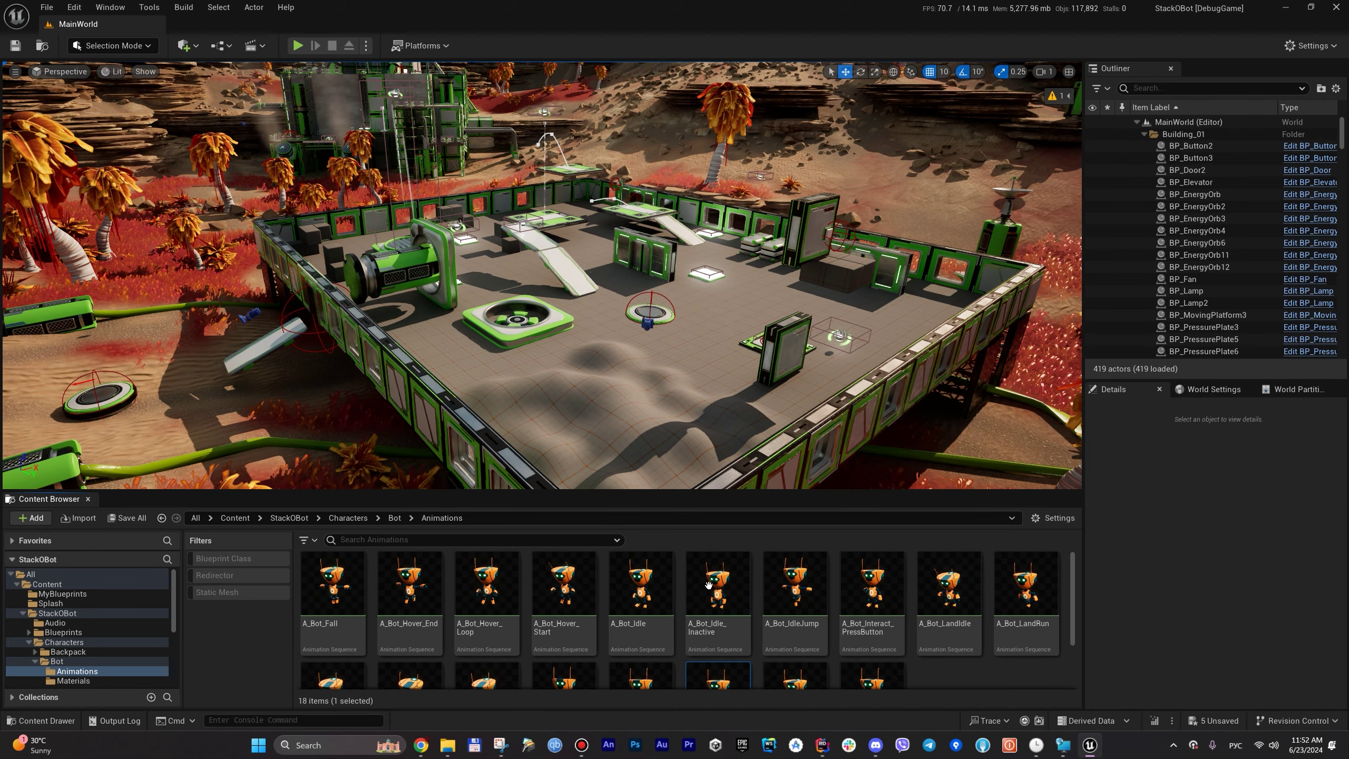
click(393, 519)
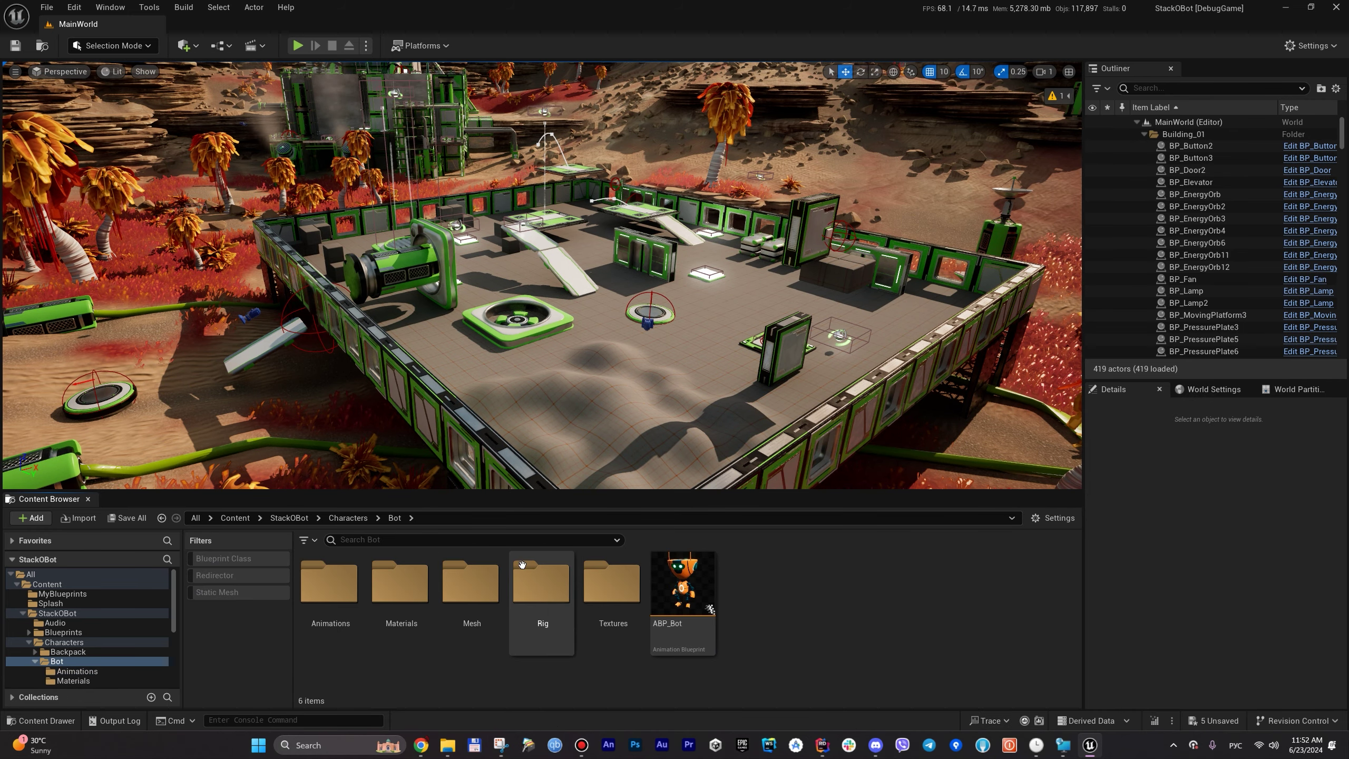
Step: Look inside the bot's Mesh and Animations folders, returning to Bot after each
double_click(471, 582)
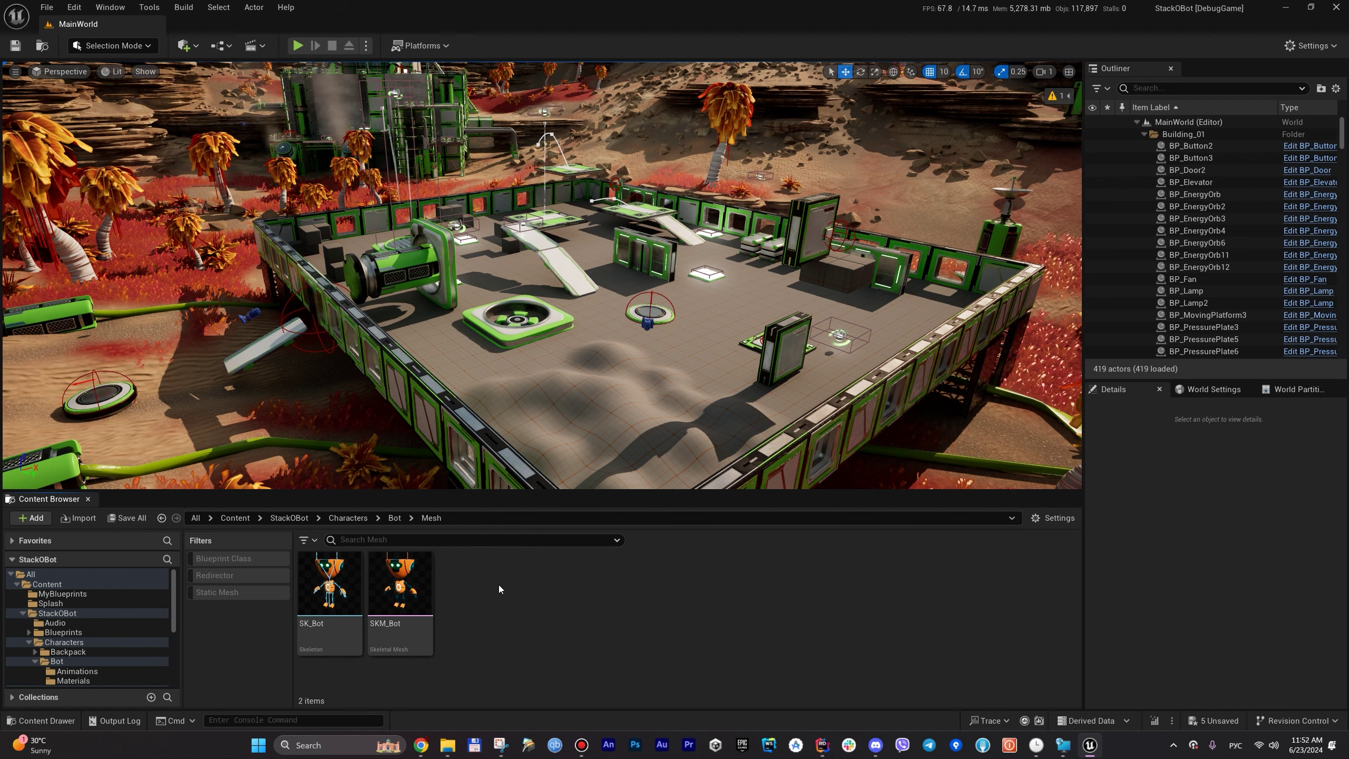
click(395, 517)
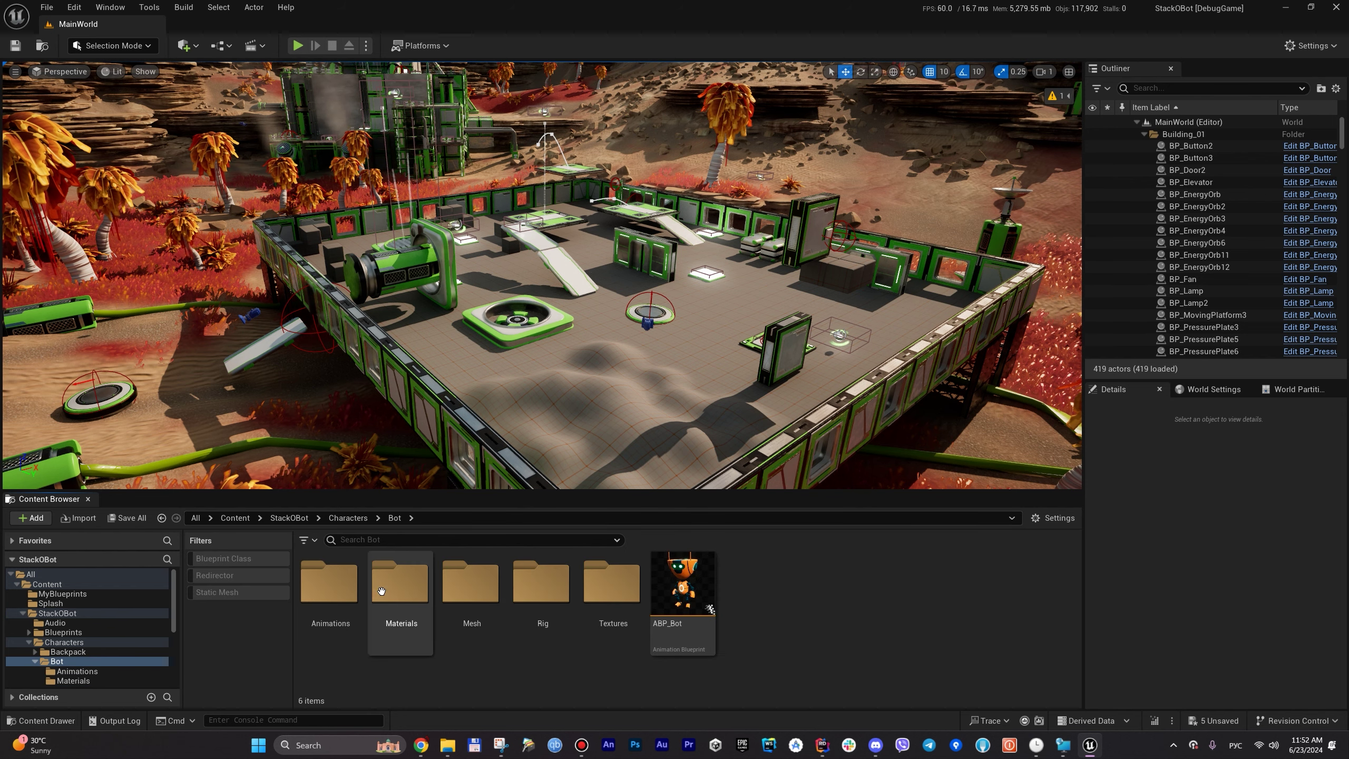
double_click(329, 581)
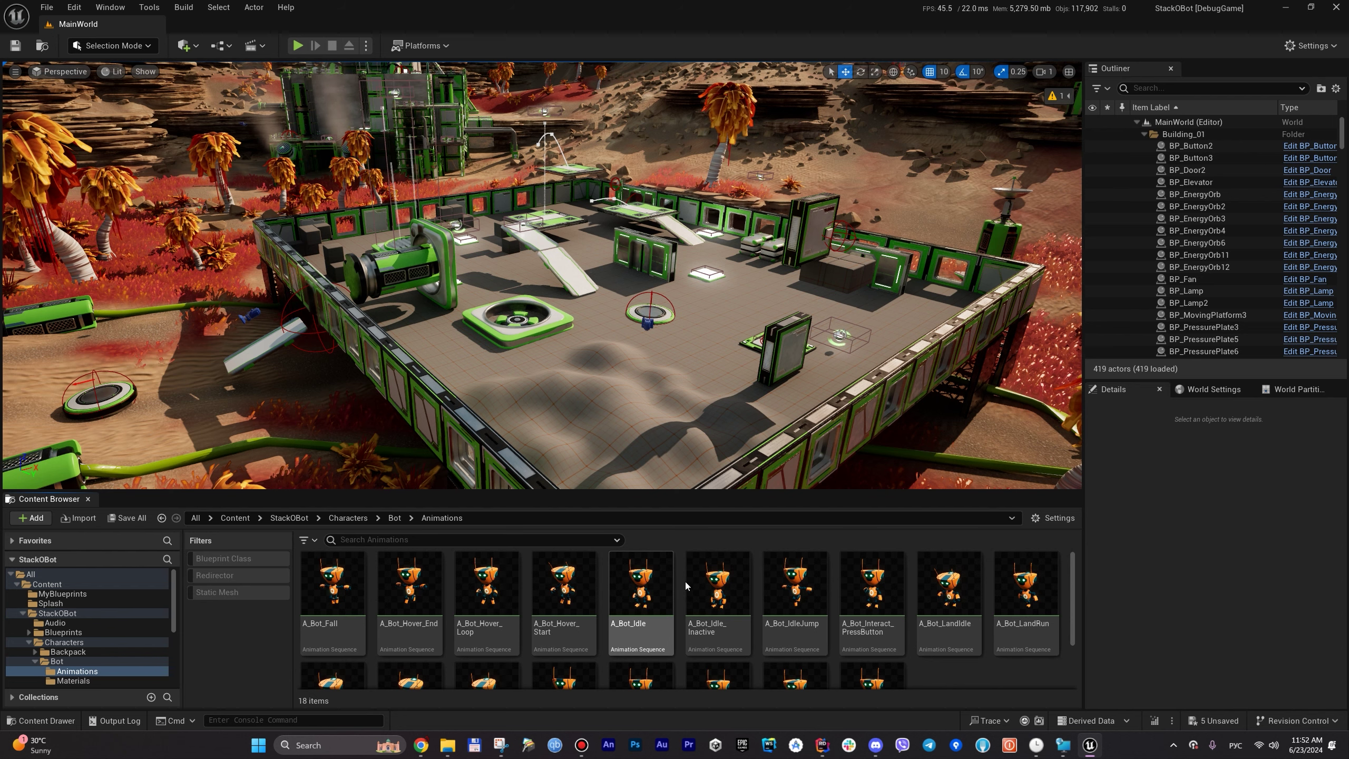
click(399, 521)
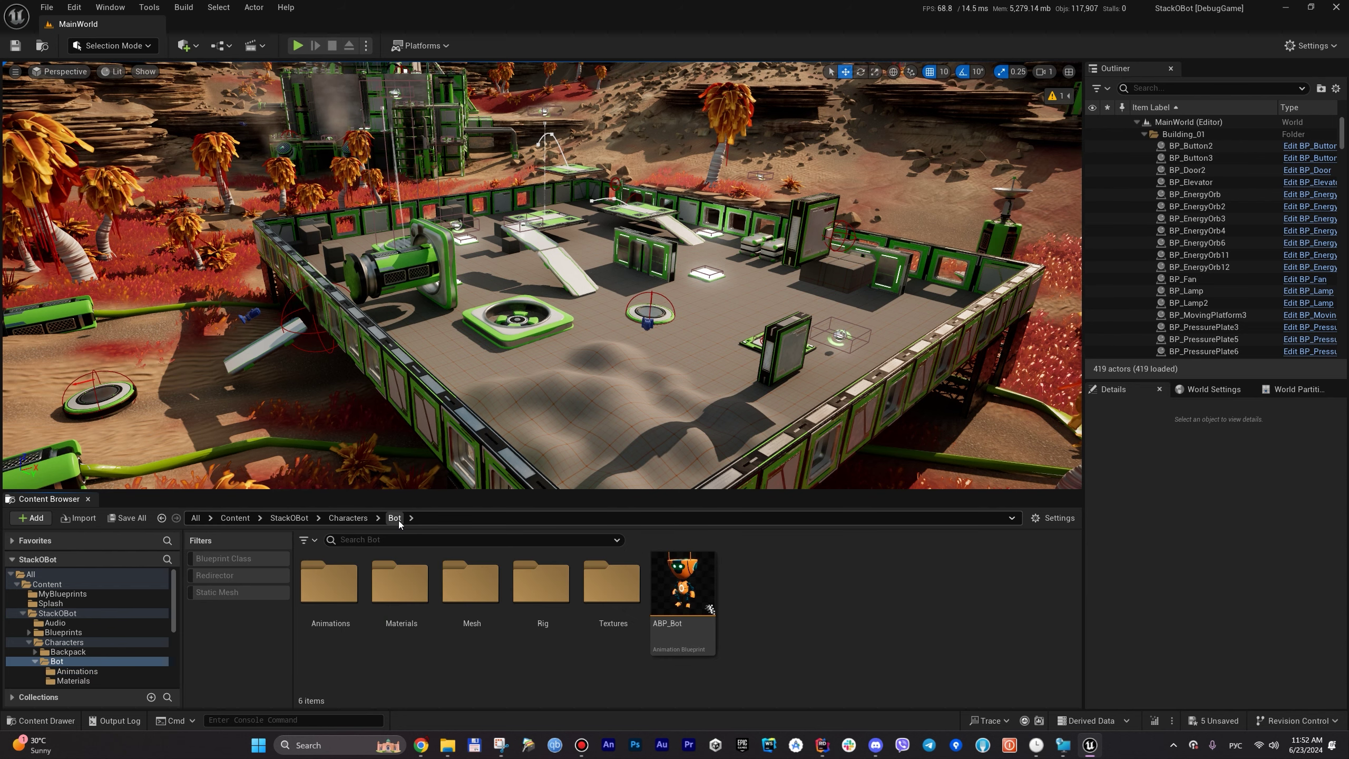